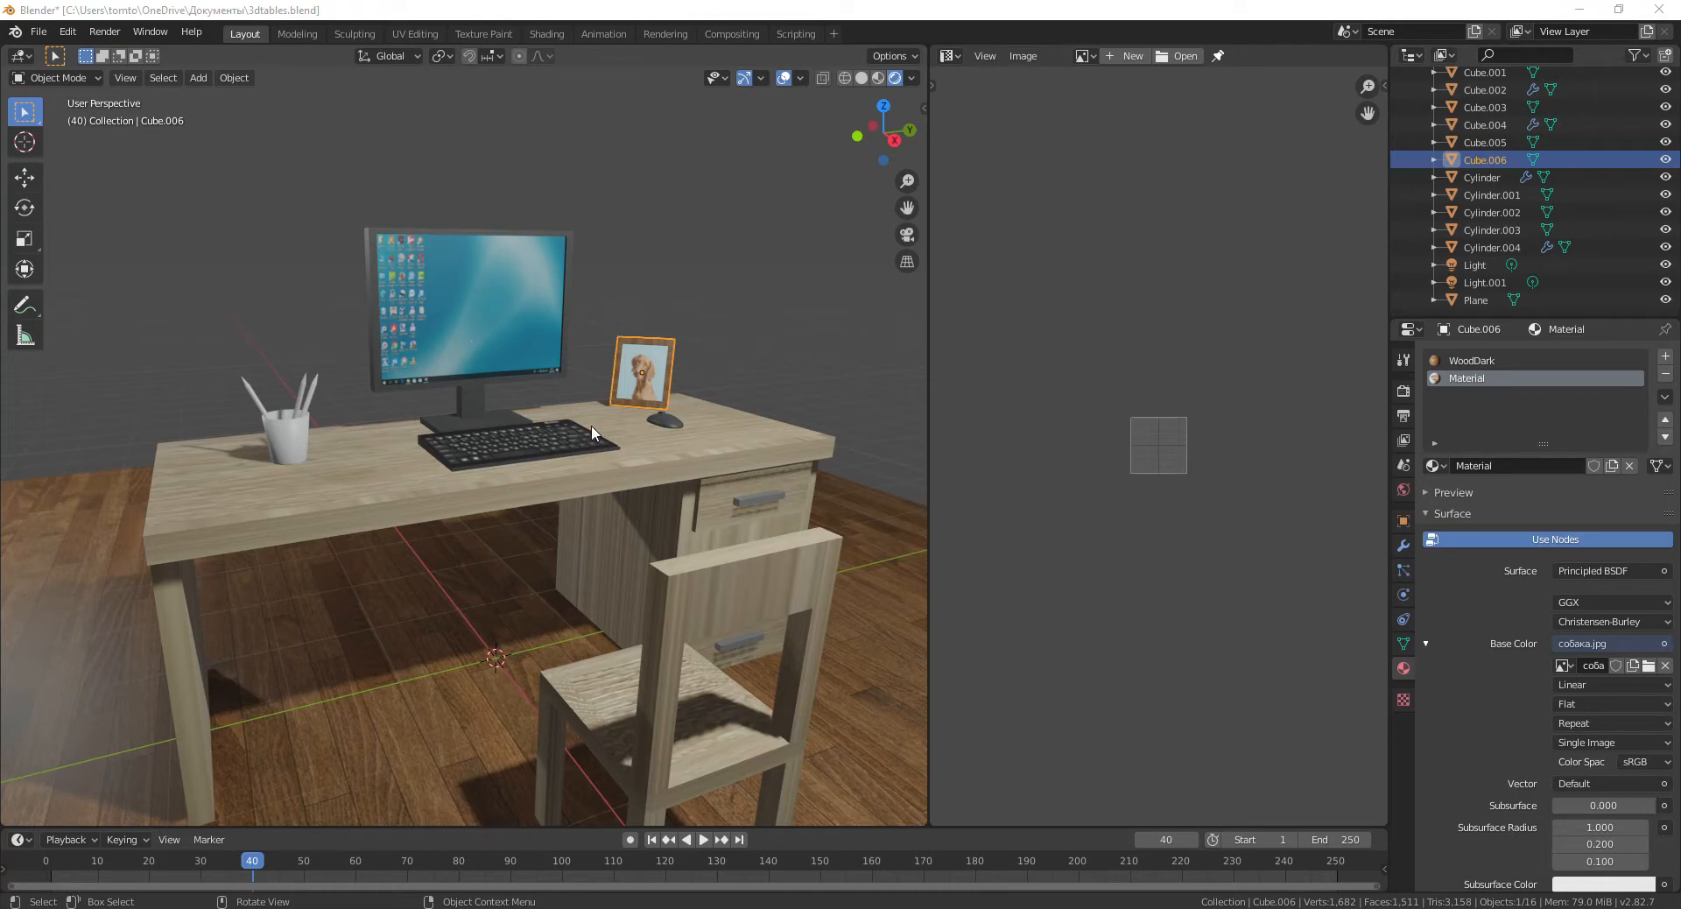
Examine the textured desk scene from several angles and distances, including the monitor, keyboard, picture frame and chair.
scroll(693, 329, up, 3)
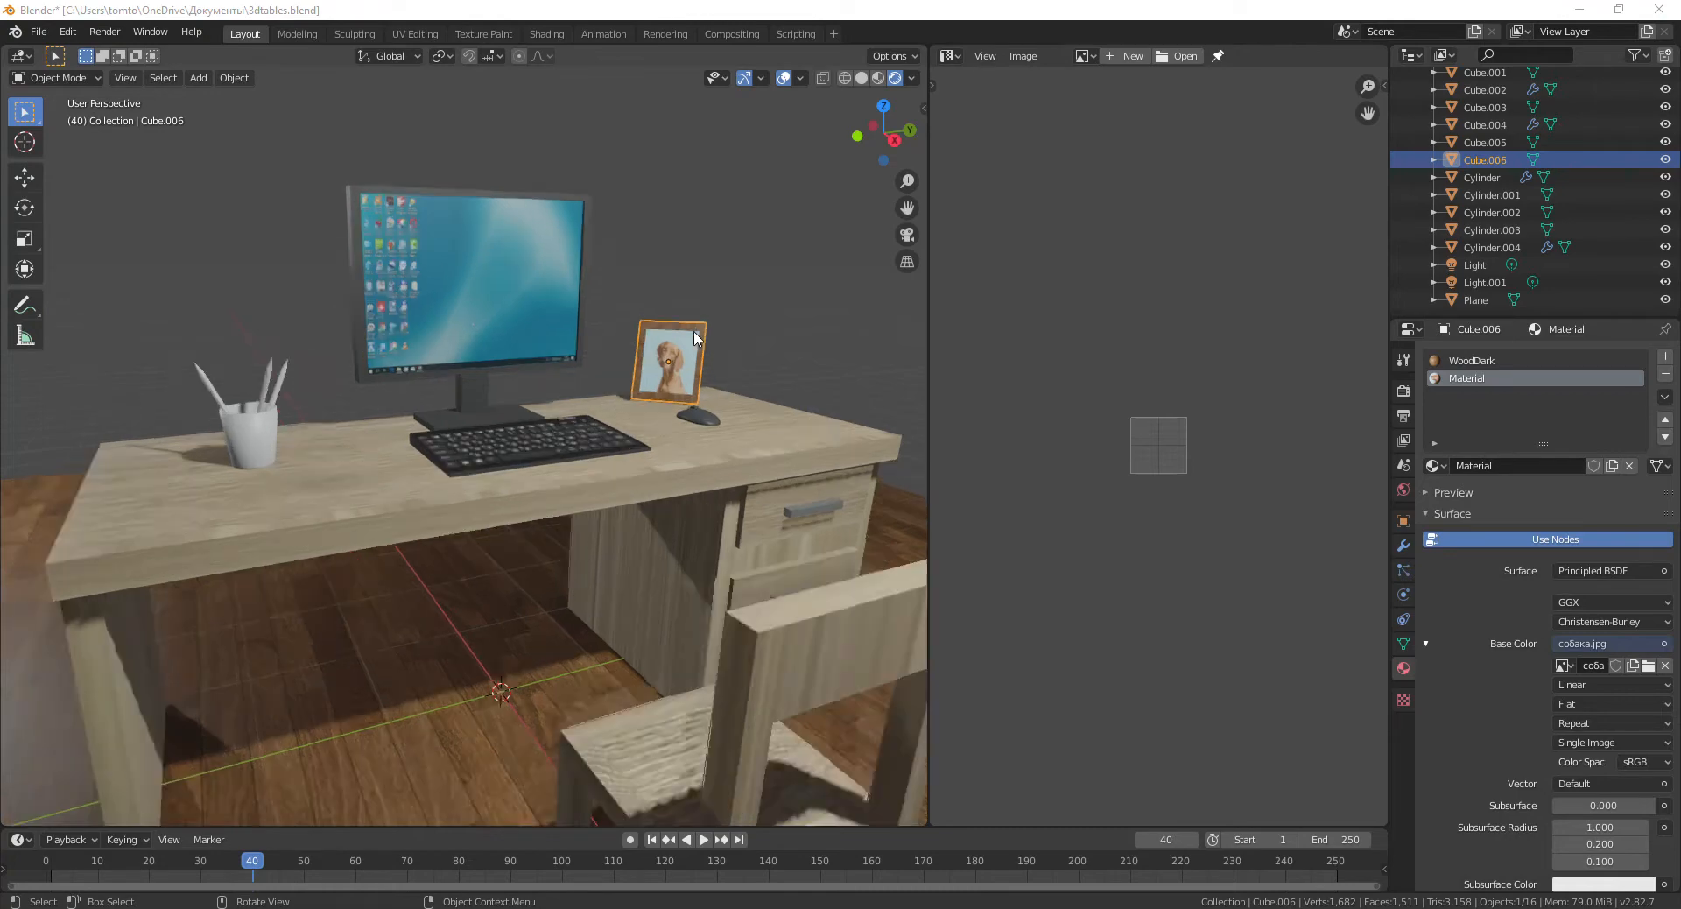
scroll(693, 329, down, 1)
middle_drag(693, 336, 750, 369)
scroll(740, 335, up, 2)
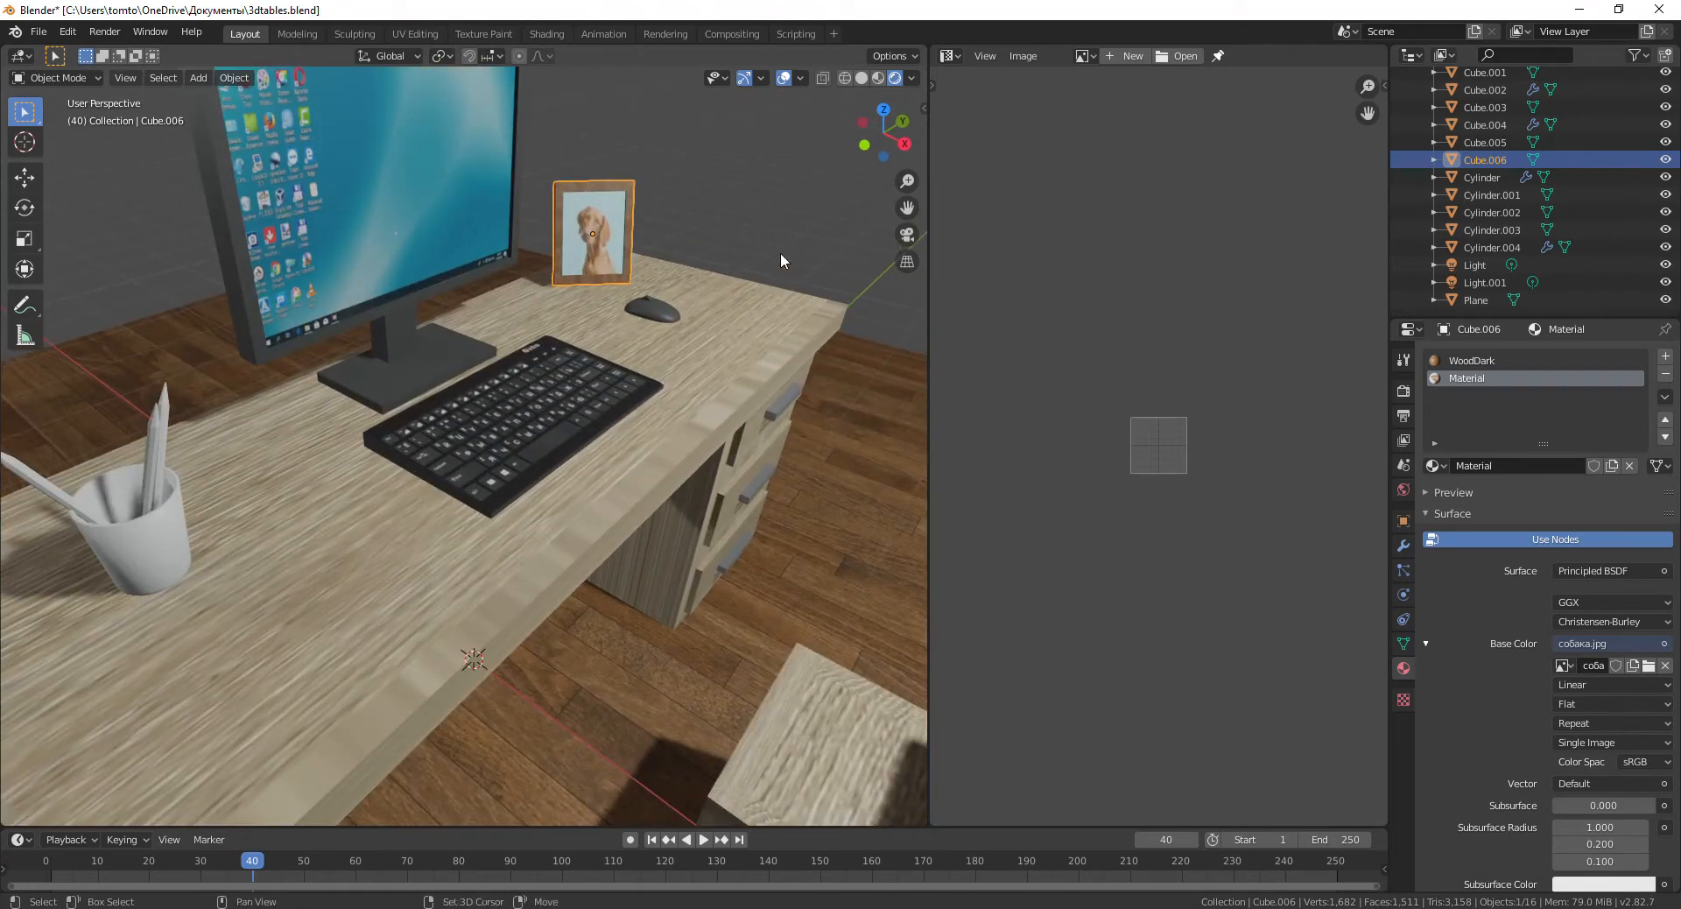
scroll(773, 270, down, 1)
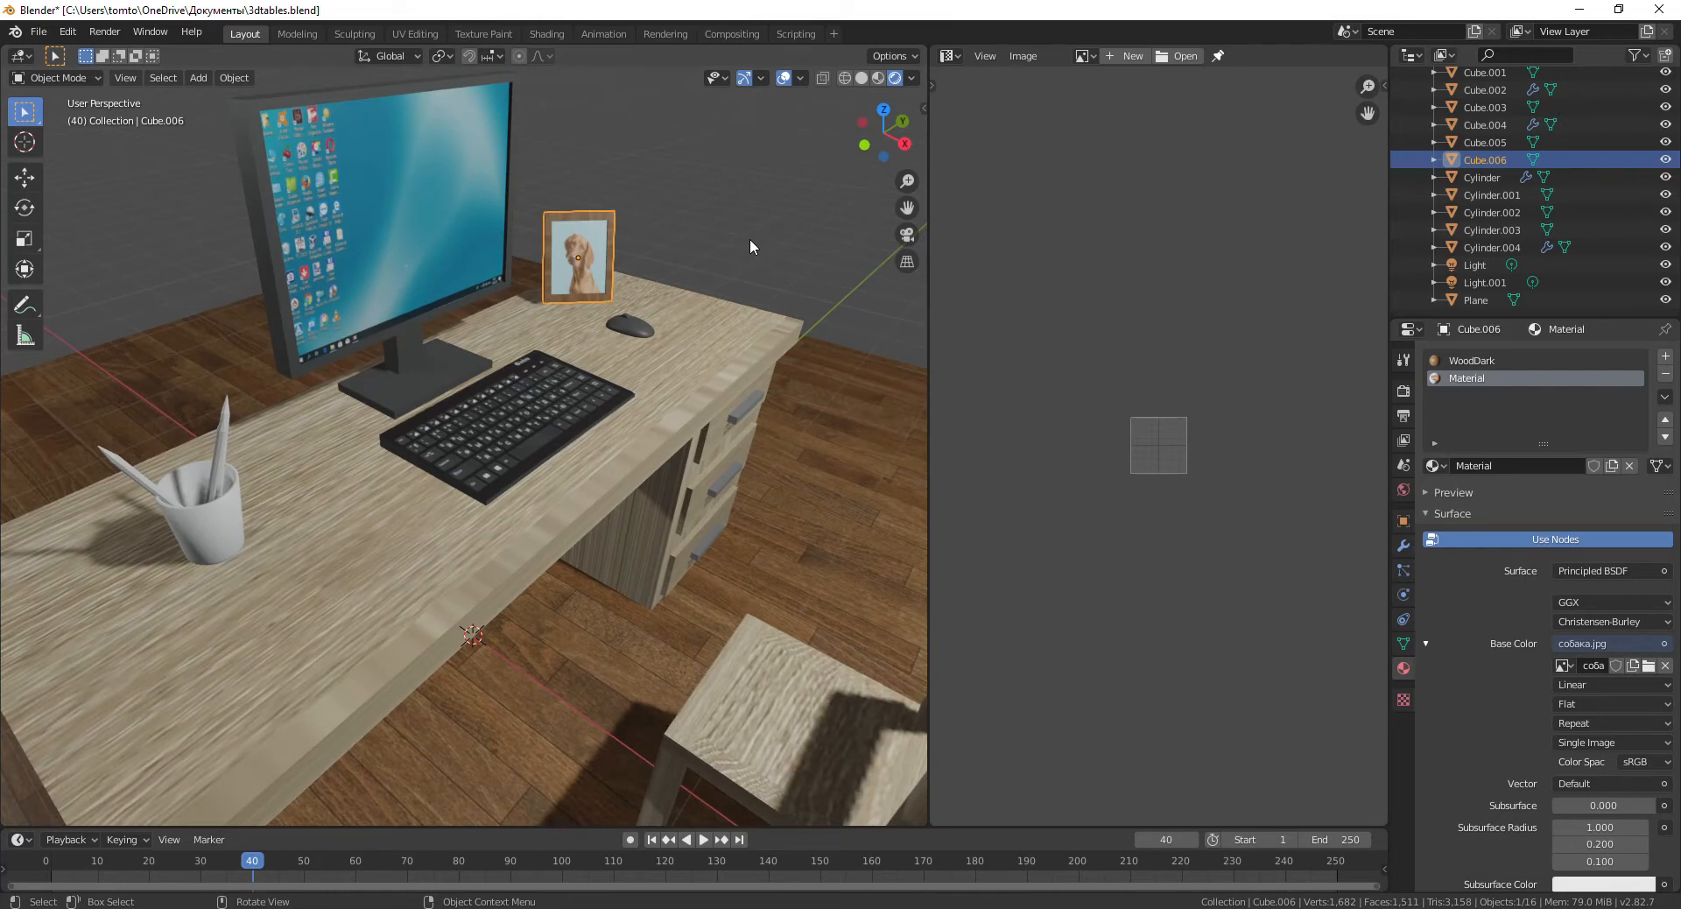
scroll(750, 240, down, 2)
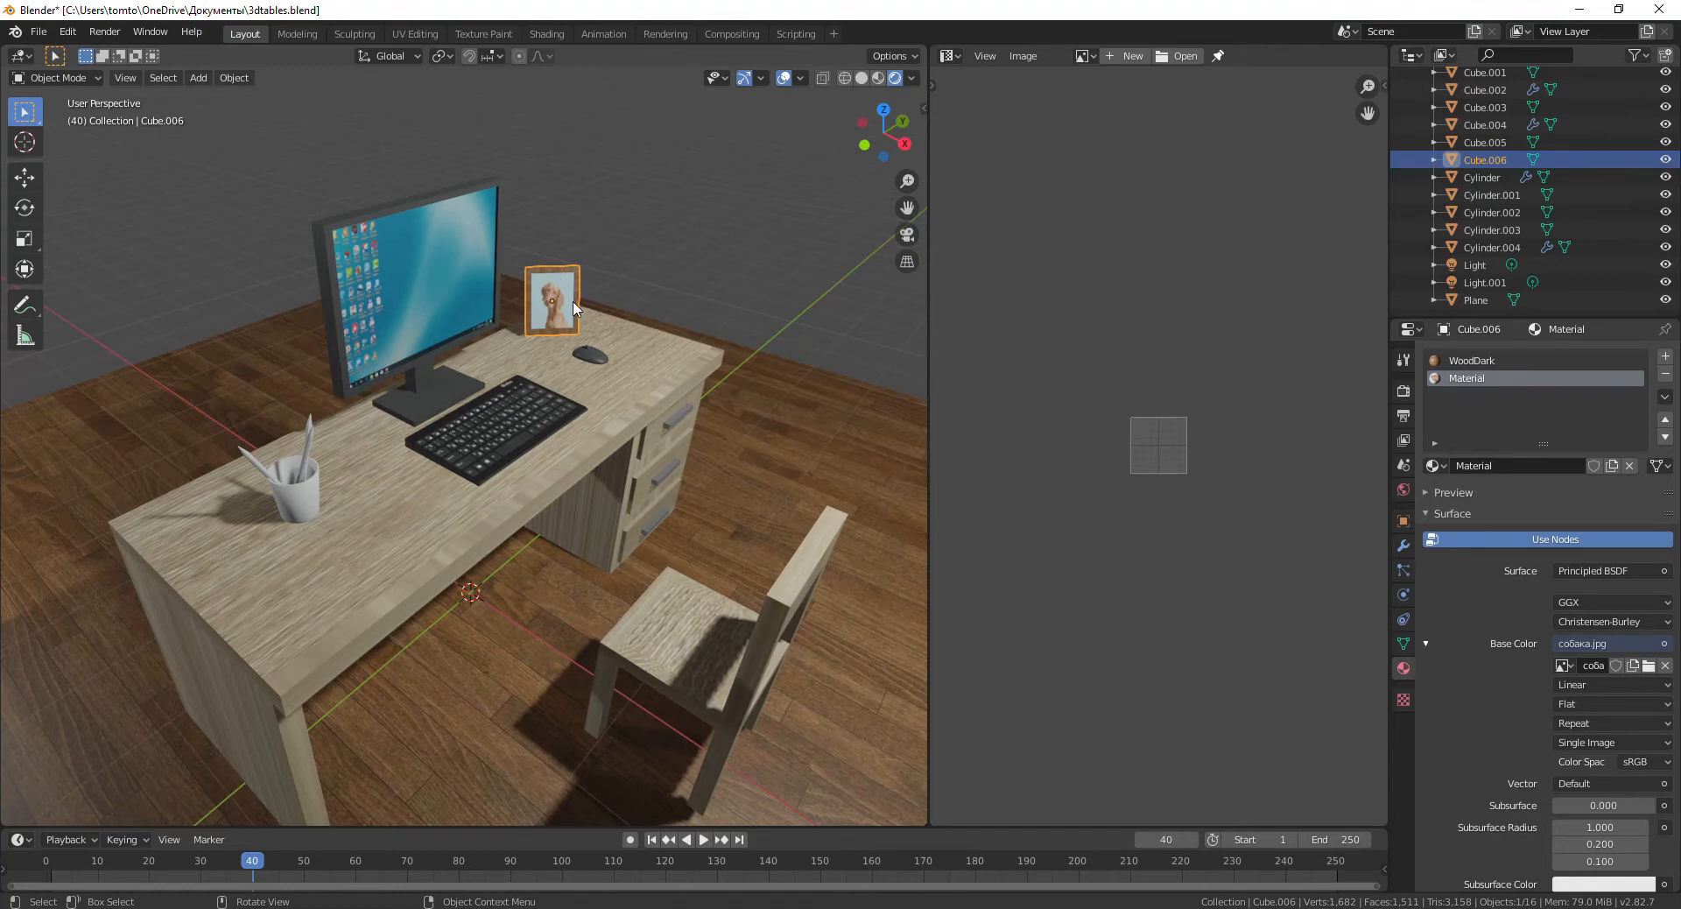
scroll(537, 548, down, 3)
scroll(259, 595, up, 4)
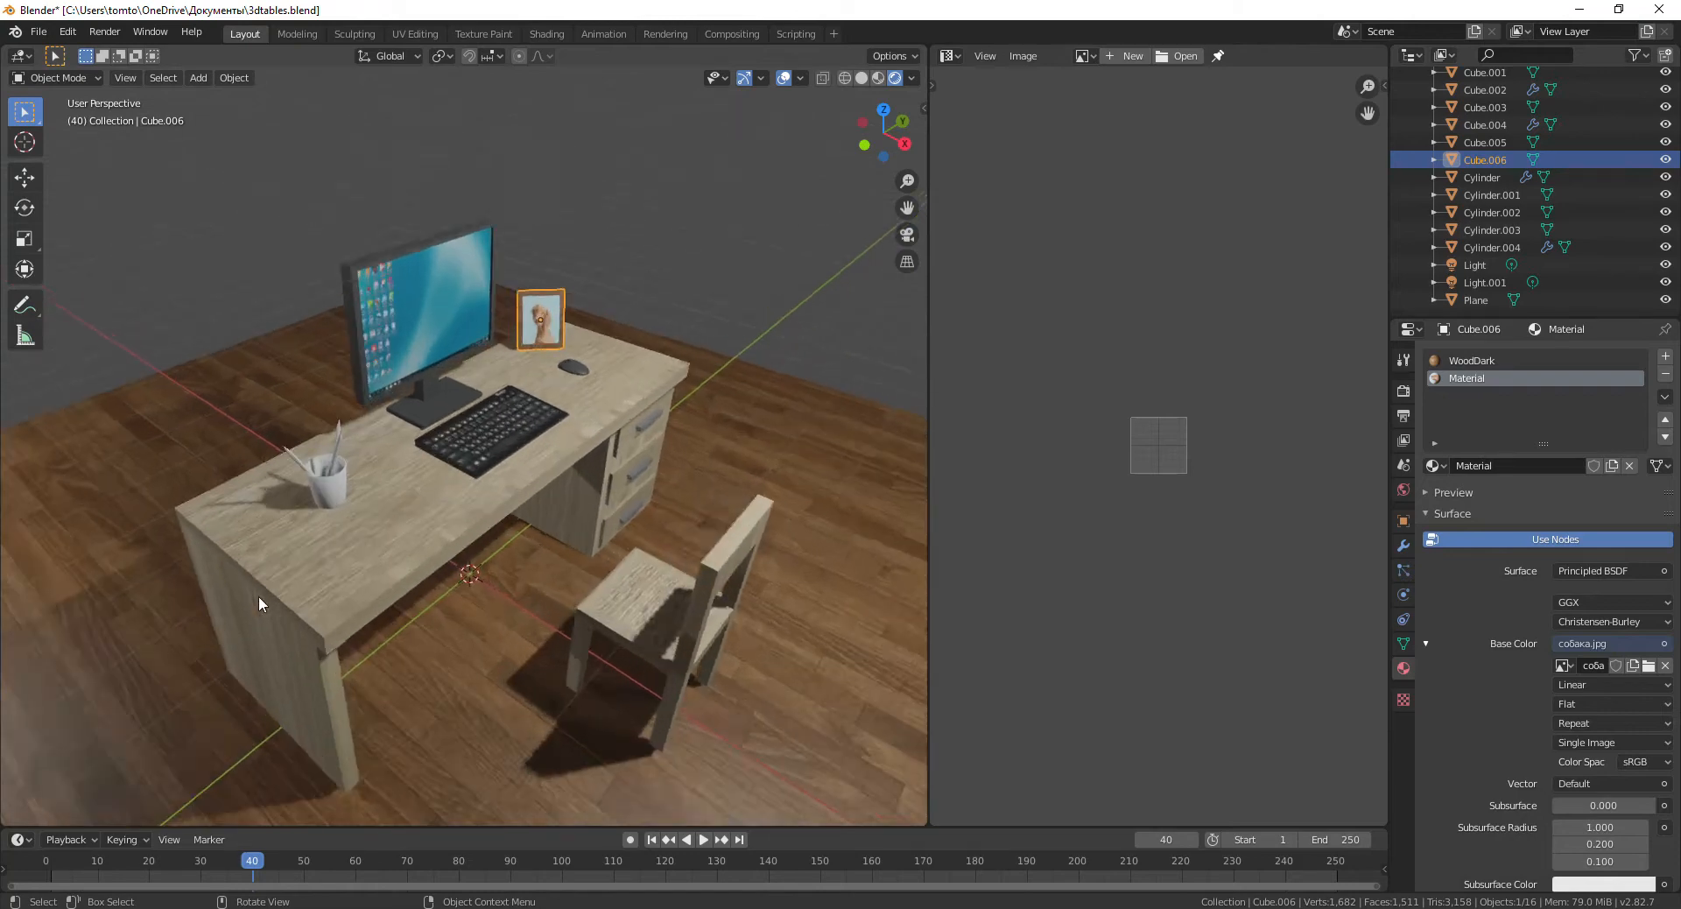
scroll(259, 595, down, 4)
middle_drag(259, 595, 685, 534)
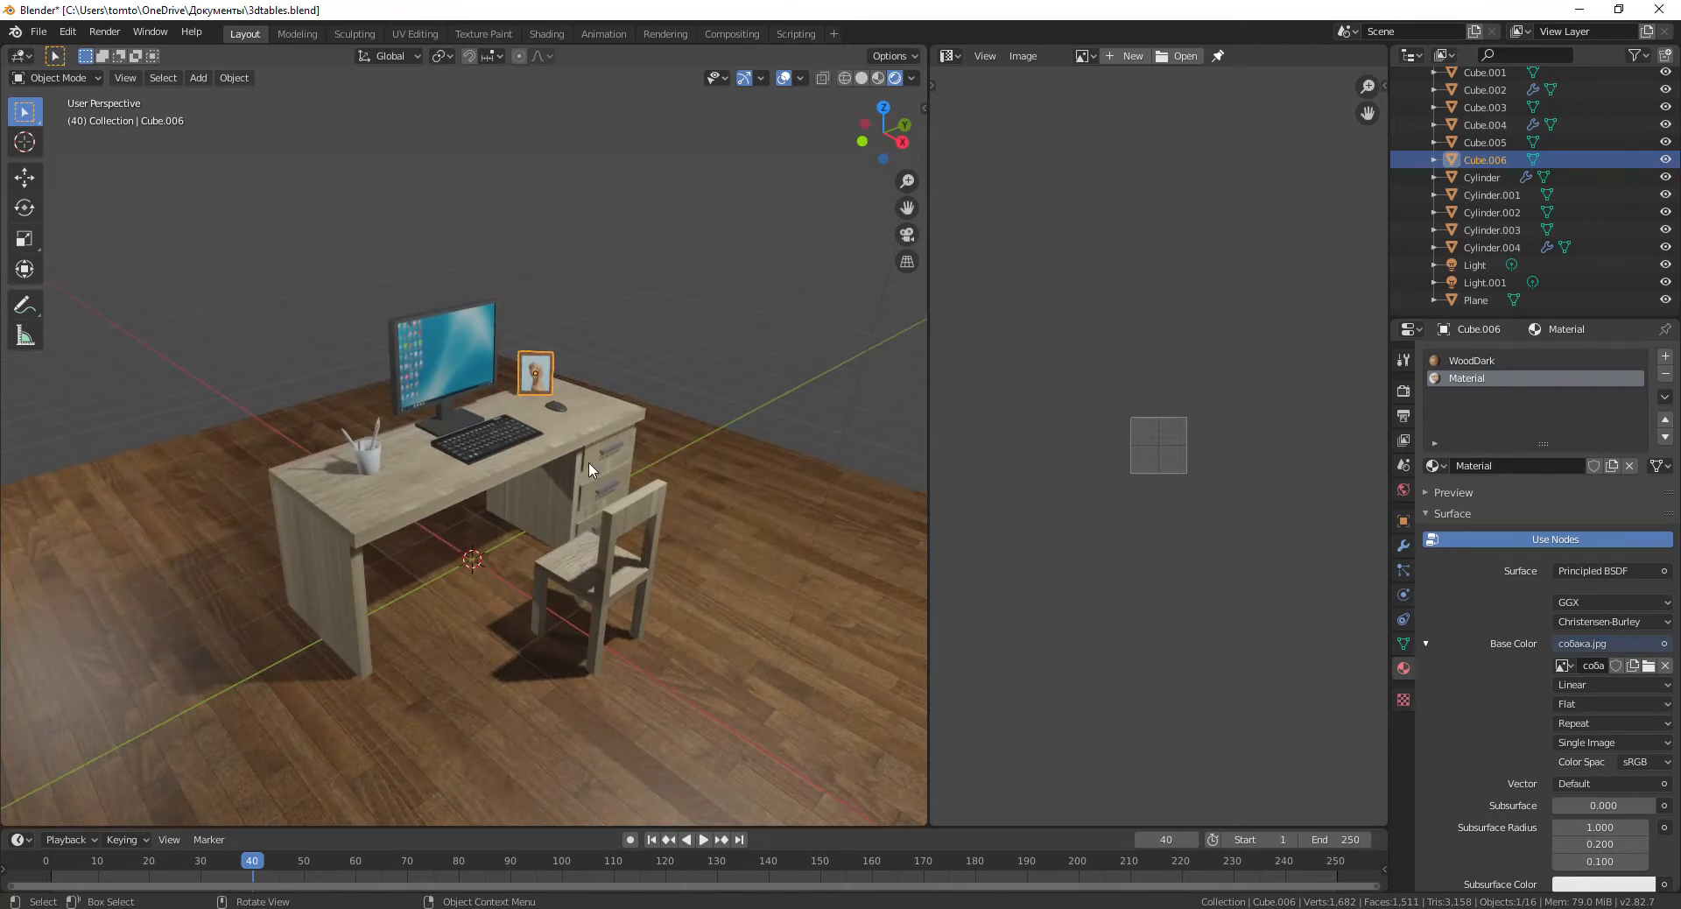
middle_drag(407, 590, 397, 559)
scroll(397, 556, up, 4)
middle_drag(623, 381, 378, 533)
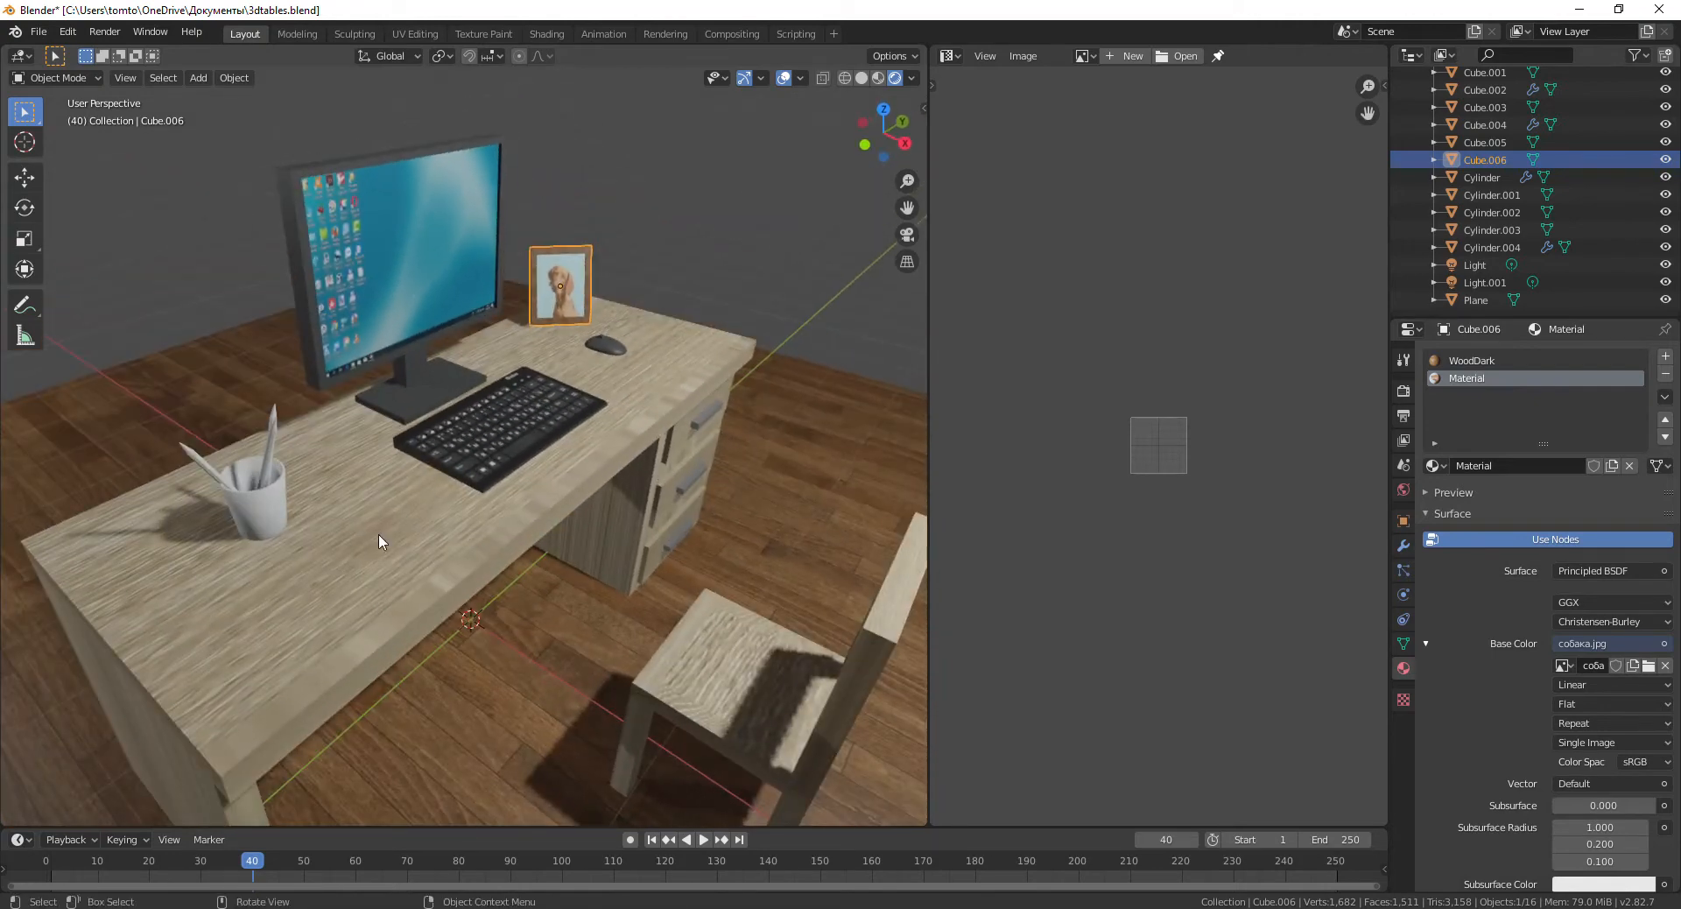
Select the desk object and switch to the Chrome browser.
click(289, 565)
middle_drag(288, 567, 315, 535)
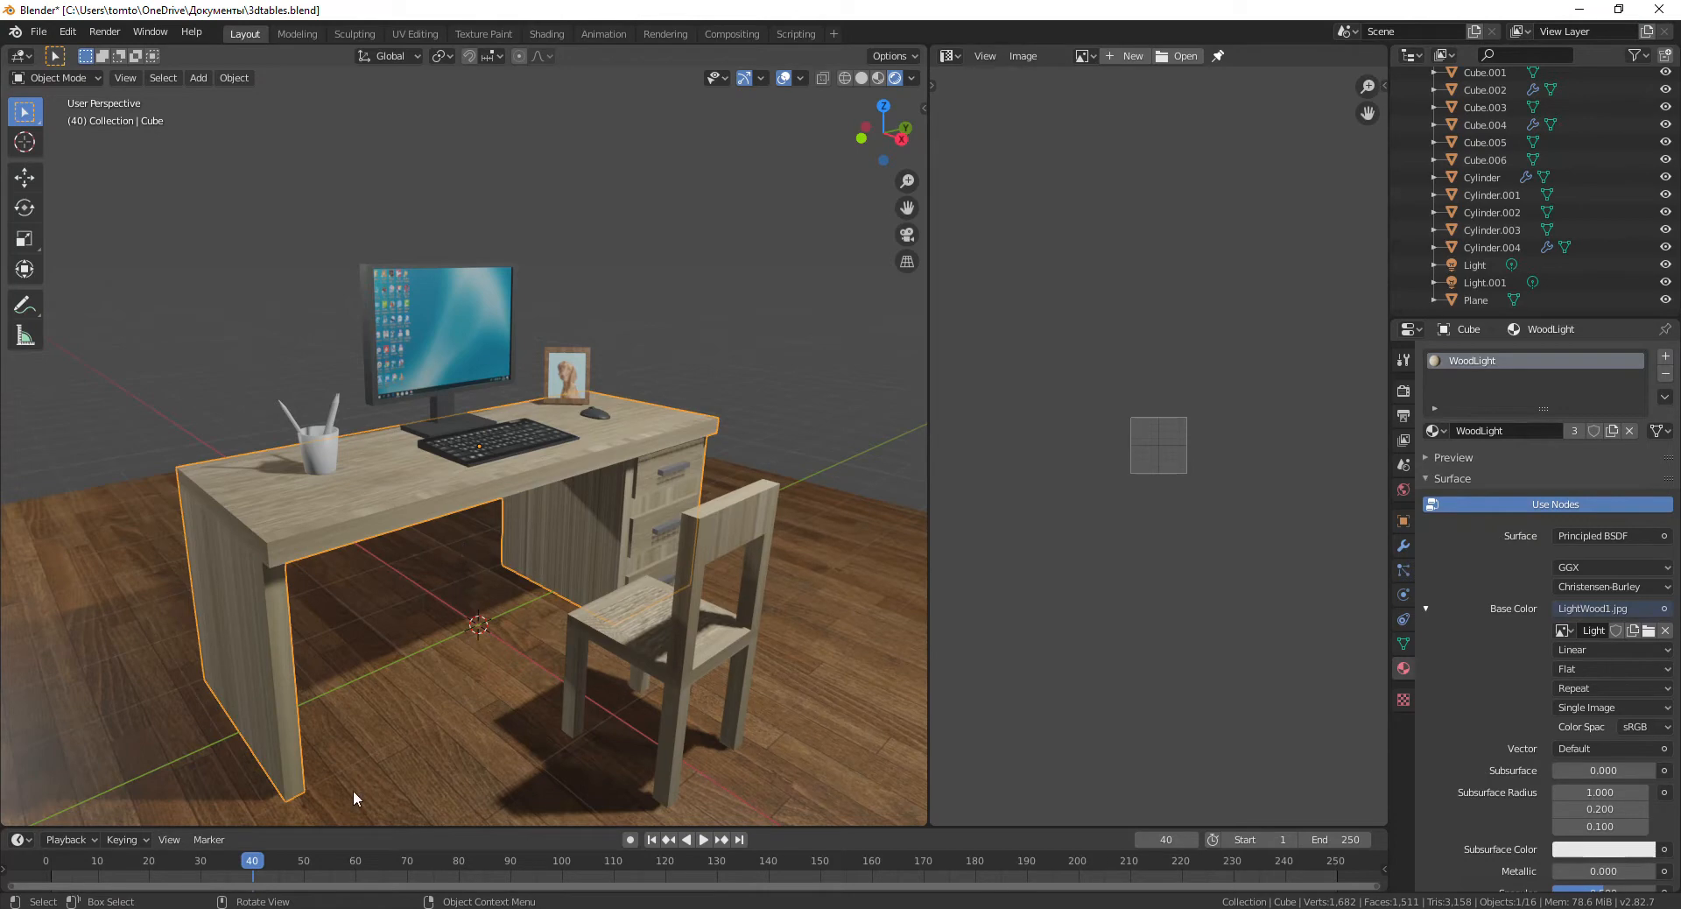
click(280, 908)
click(337, 869)
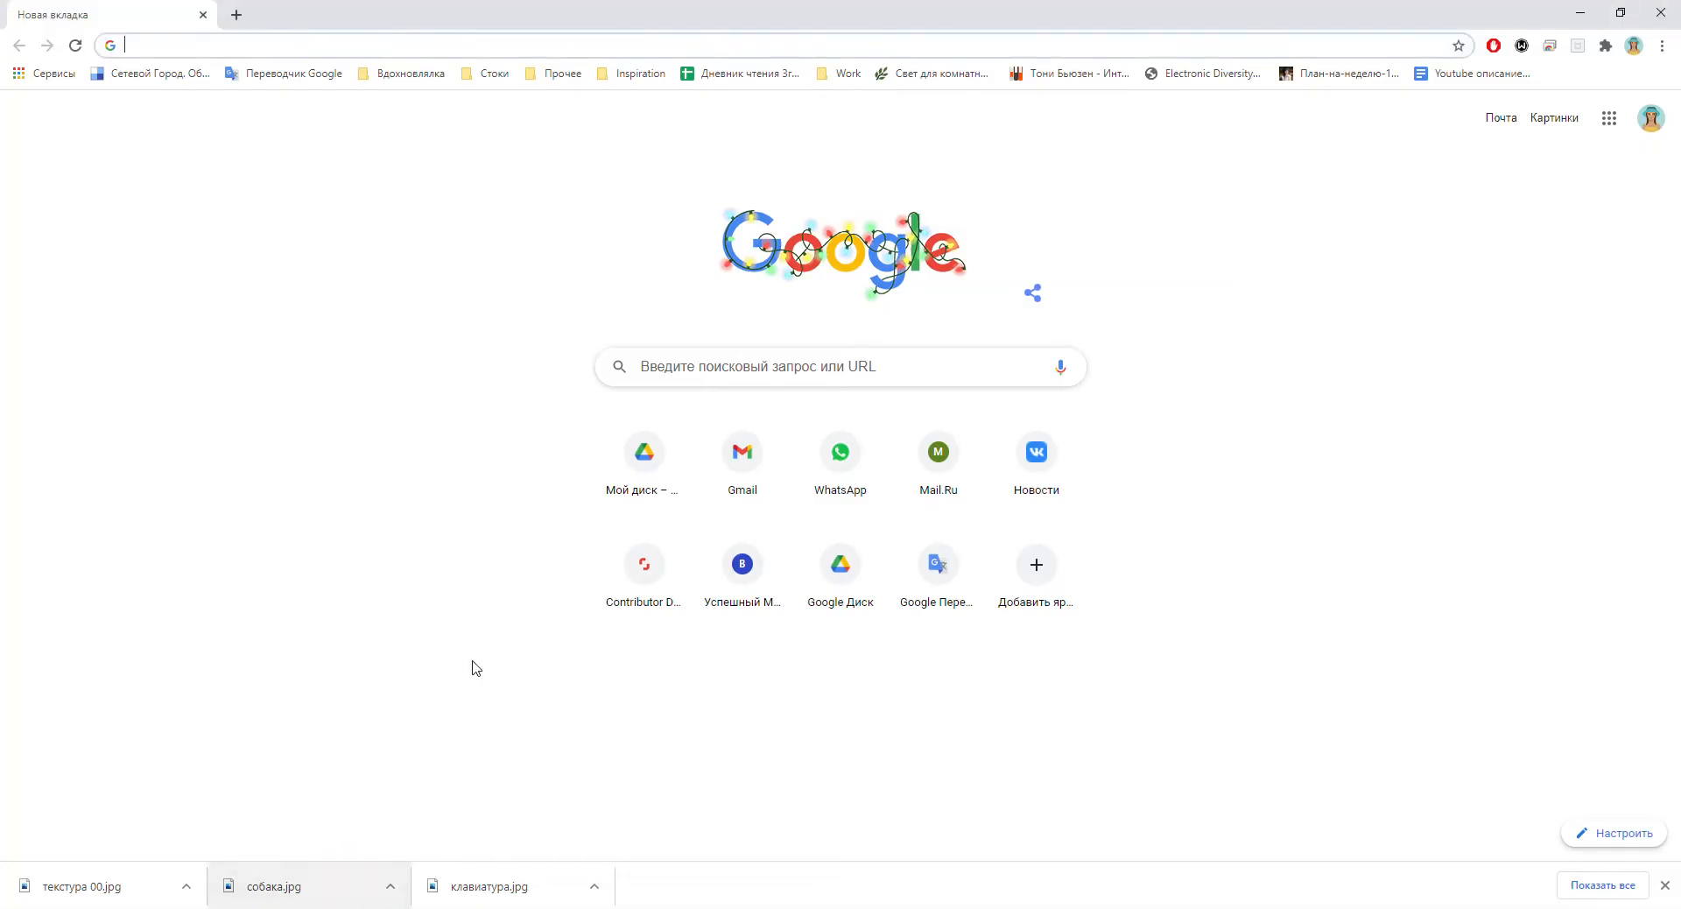
Search Google Images for "checkered texture" and look through the results.
click(709, 362)
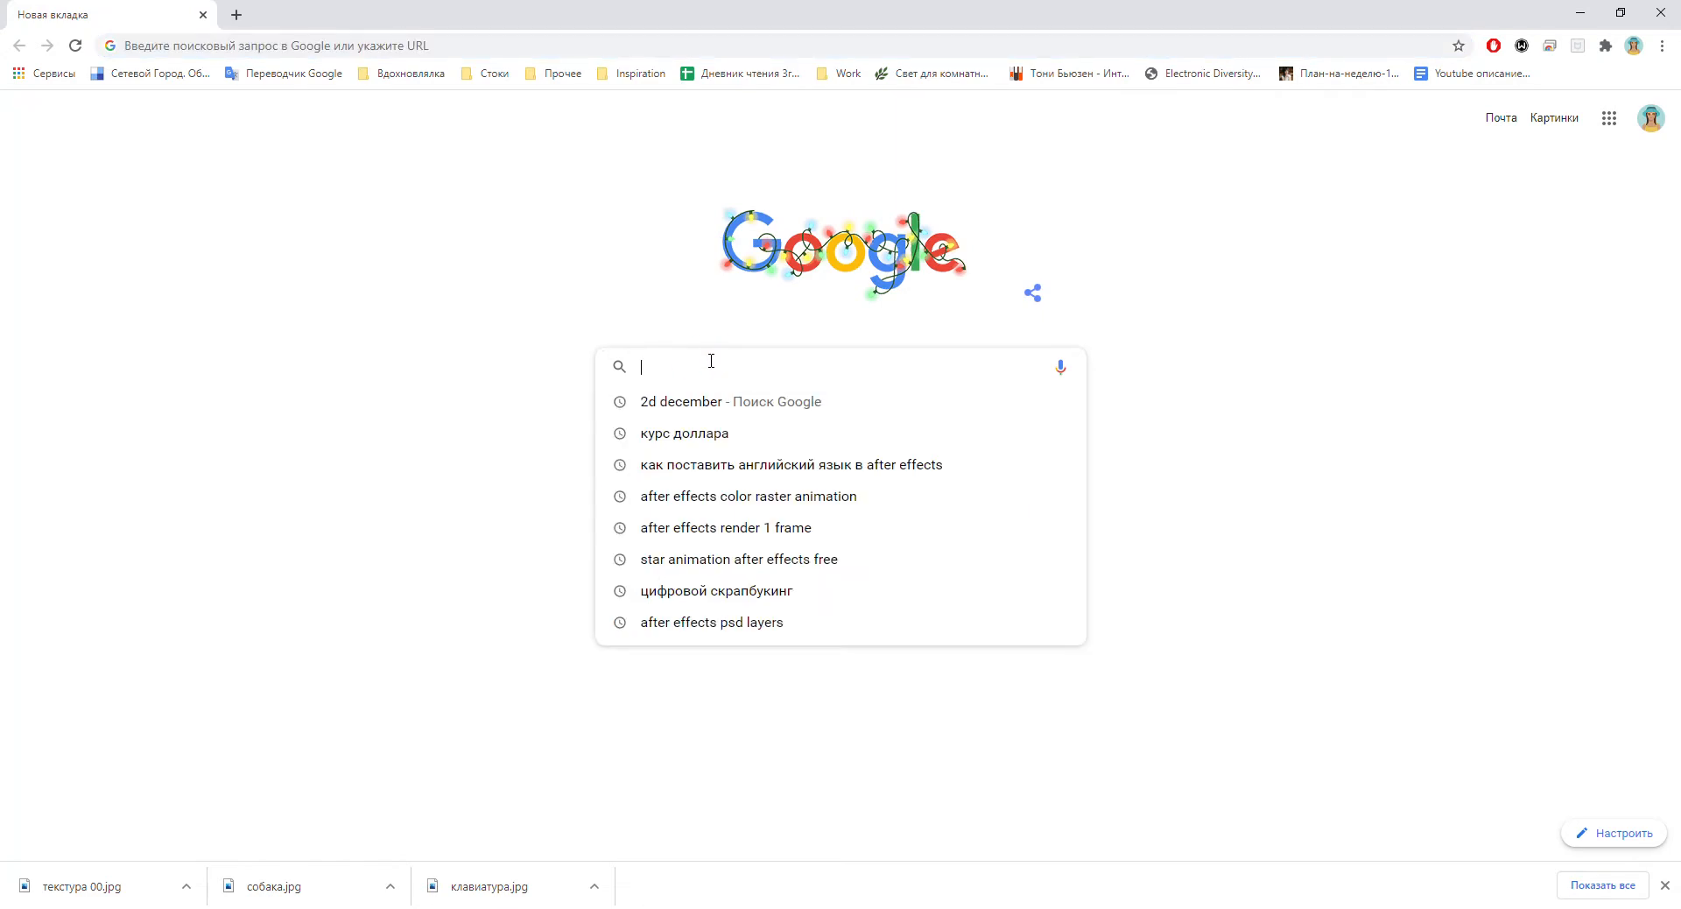
text(ch)
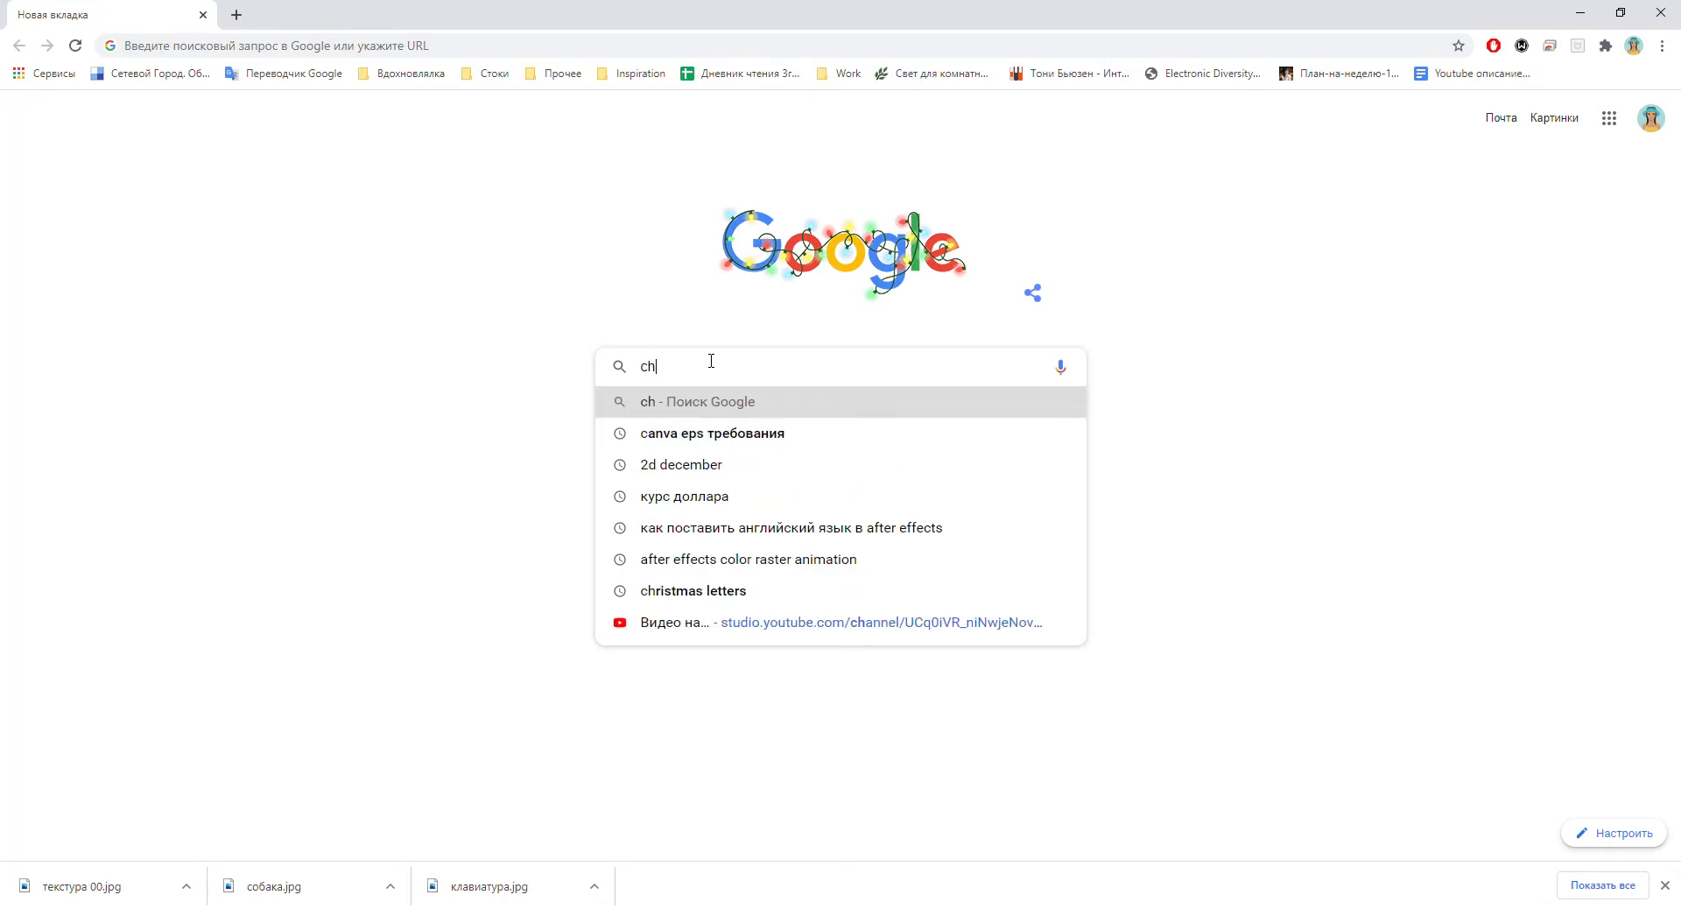
text(ecker)
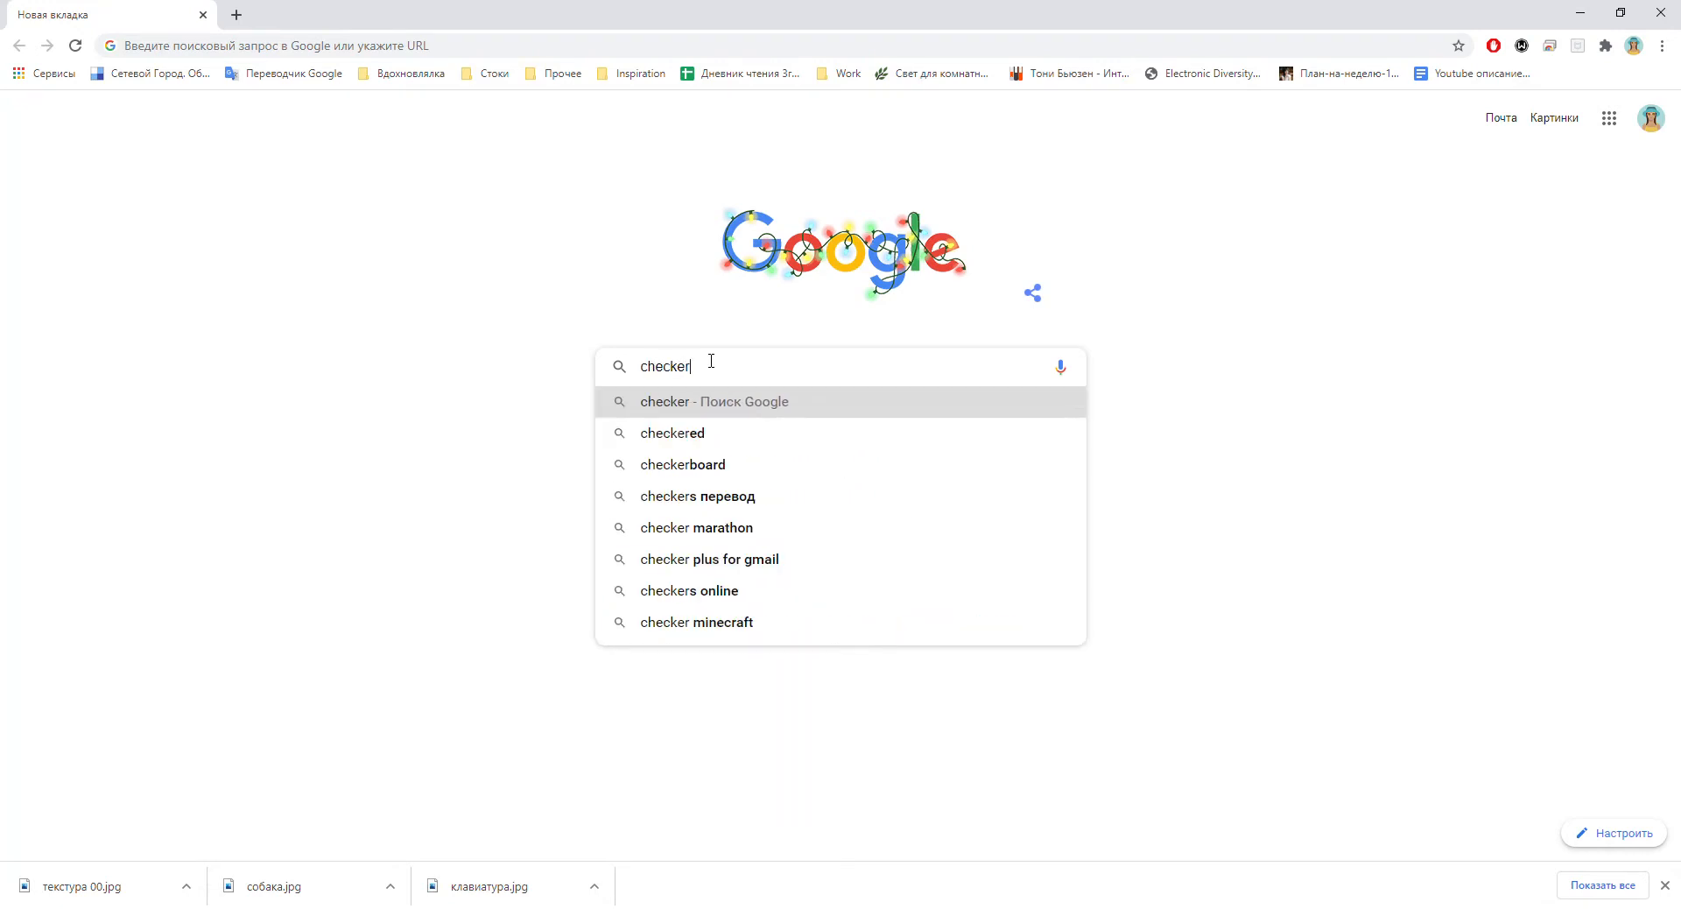
text( te)
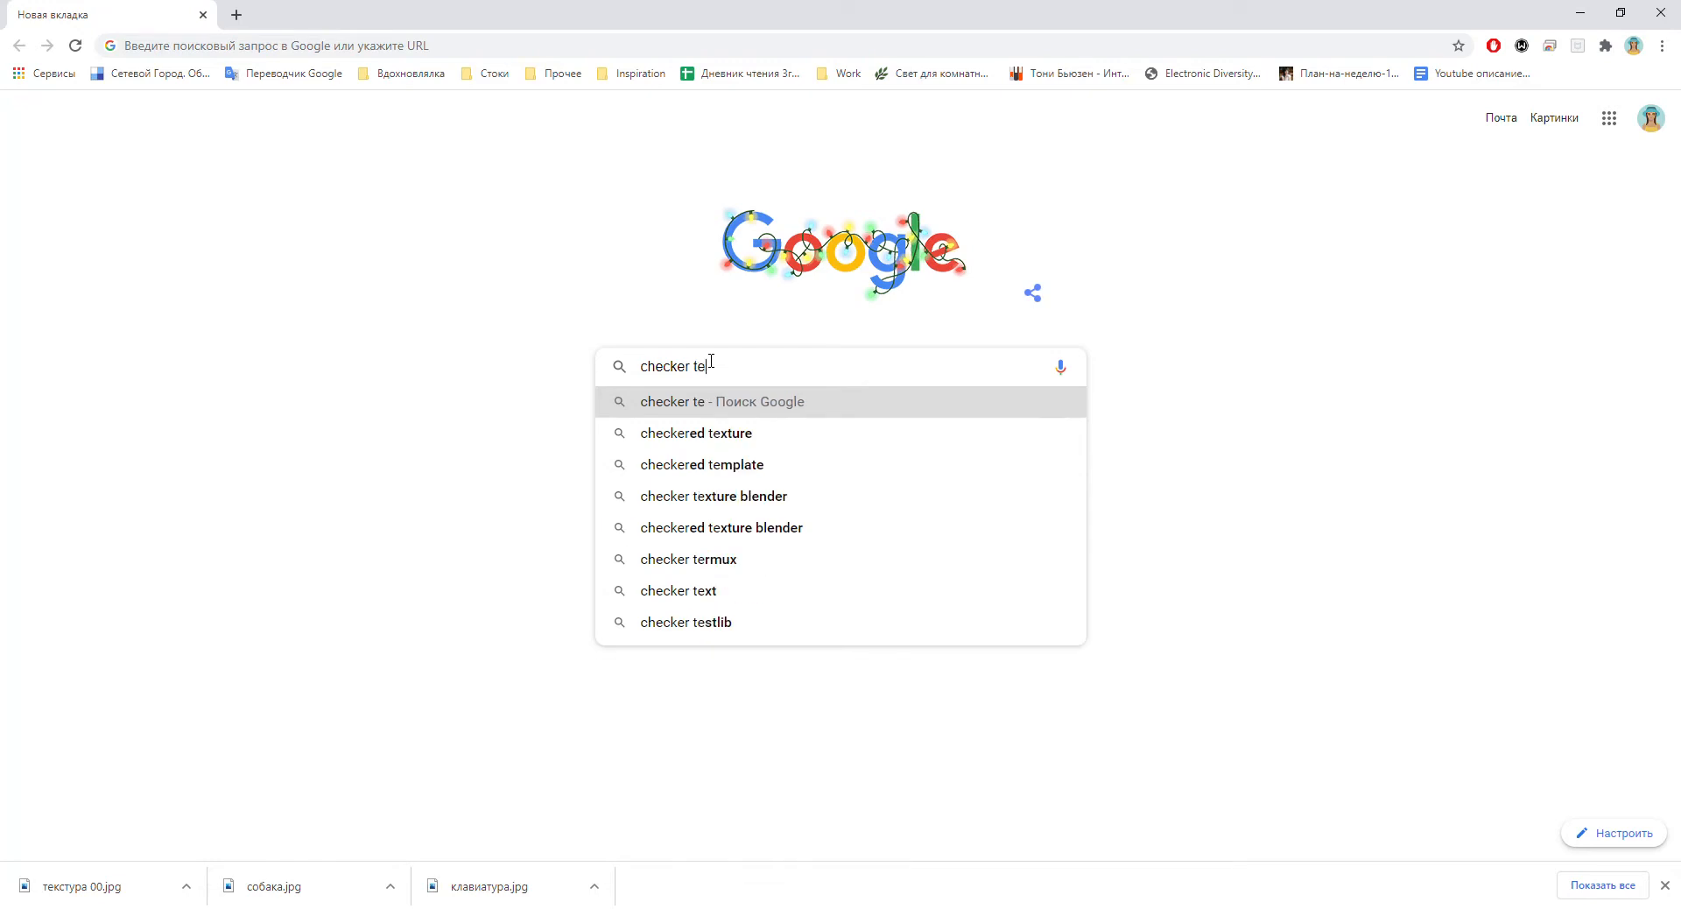
text(x)
key(Down)
key(Return)
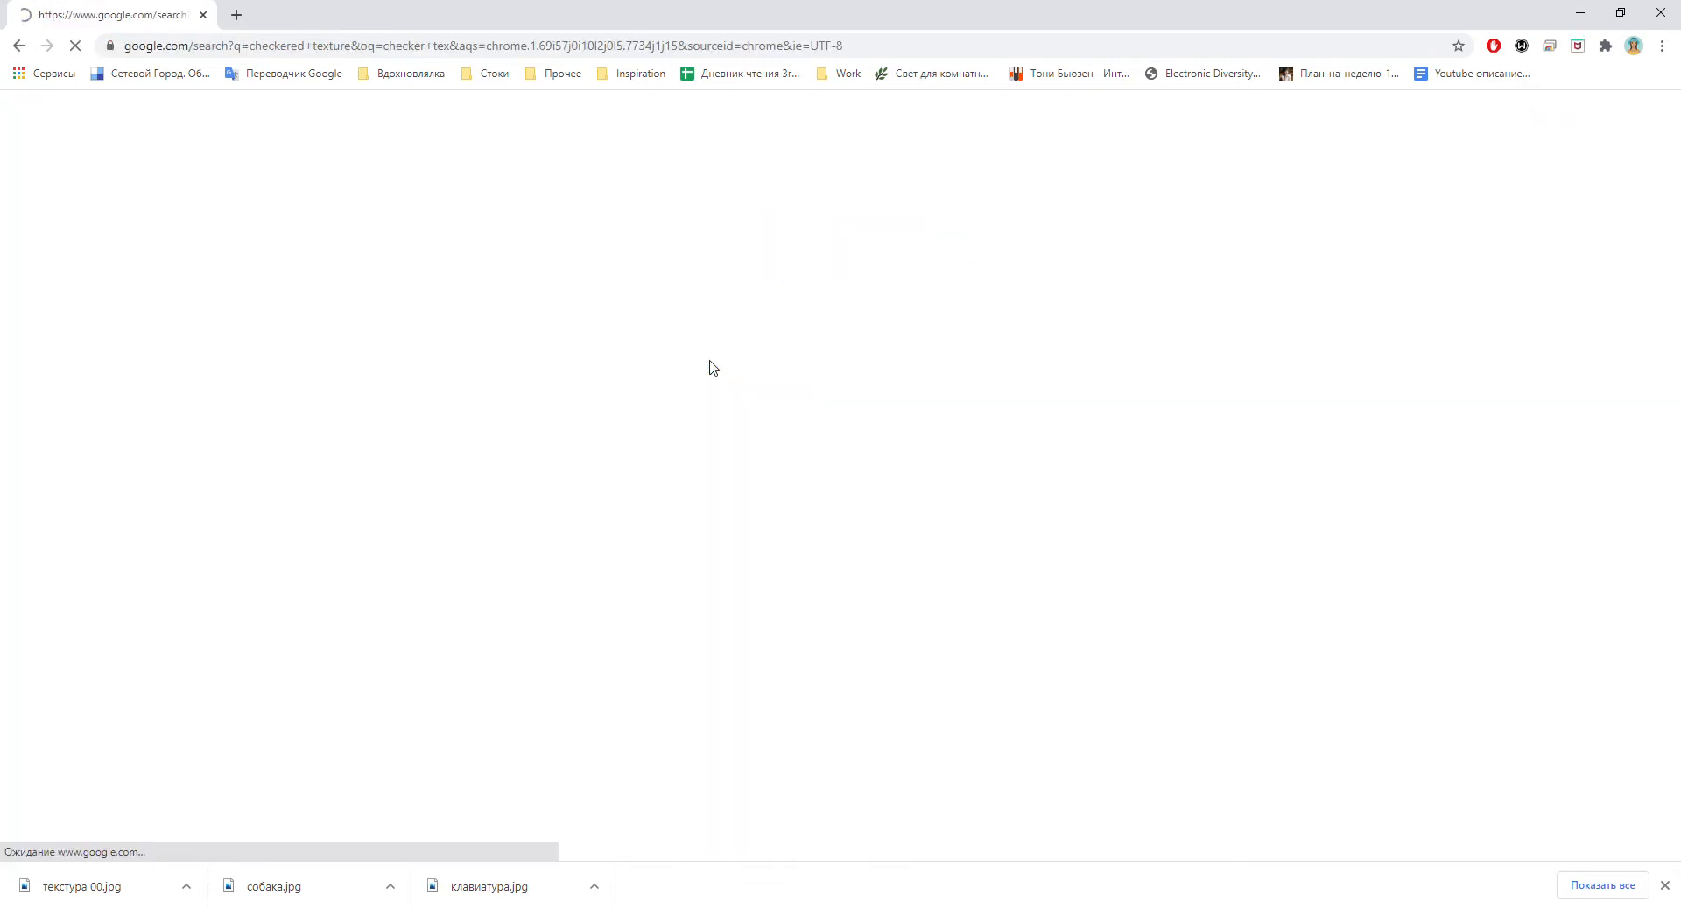
click(306, 177)
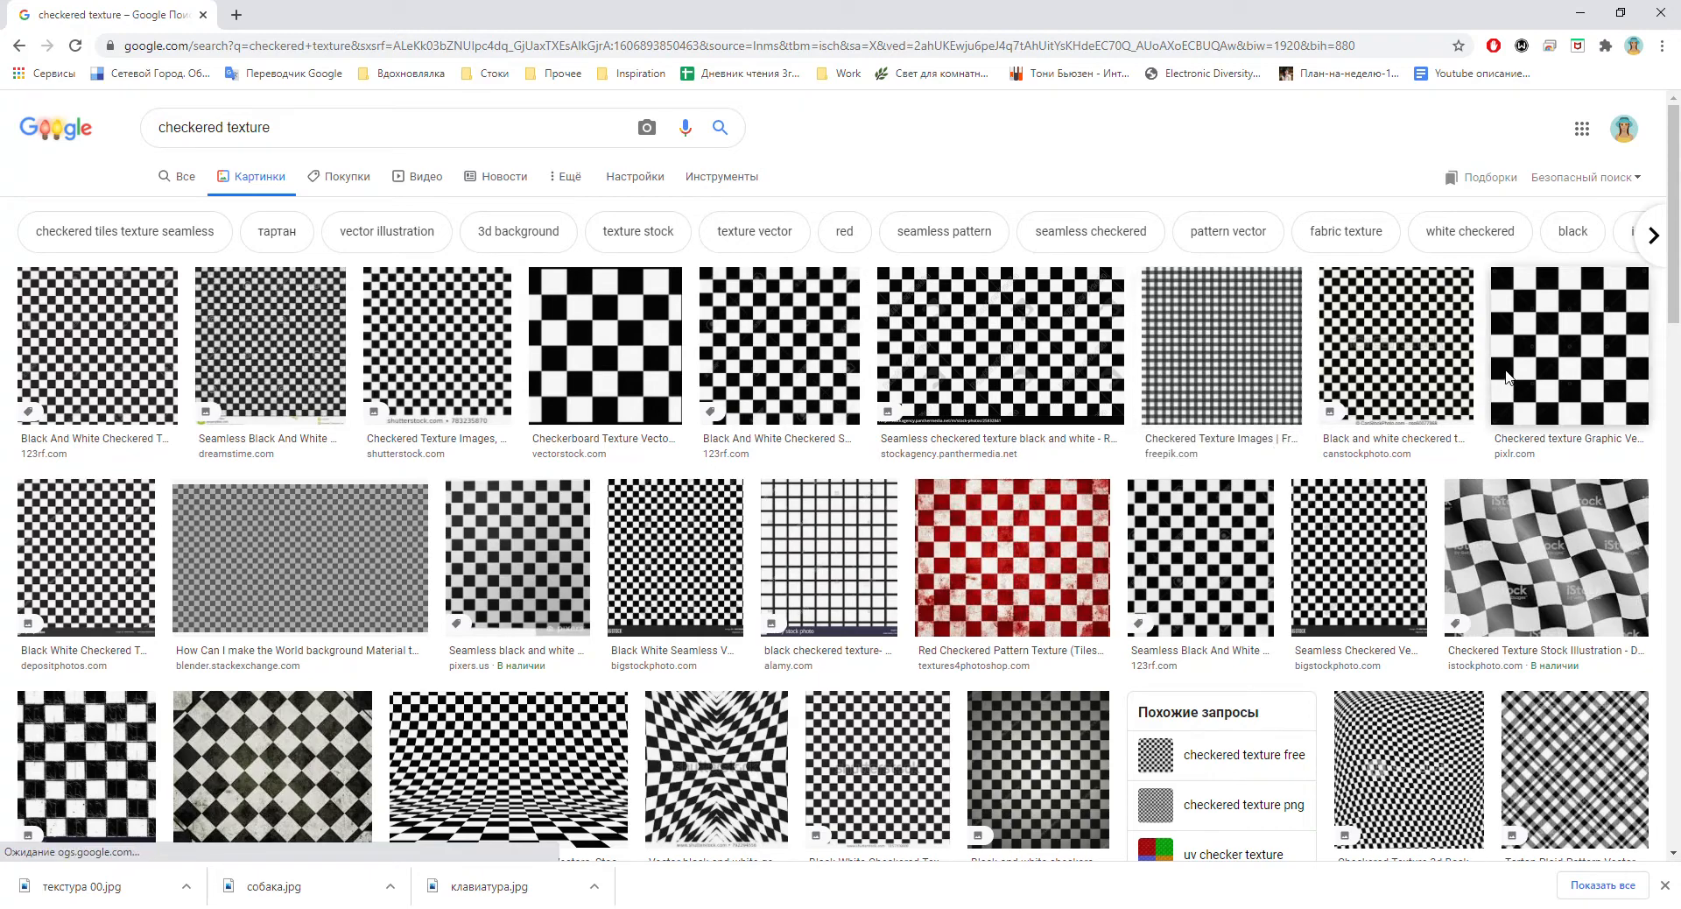
scroll(788, 567, down, 1)
scroll(776, 555, down, 6)
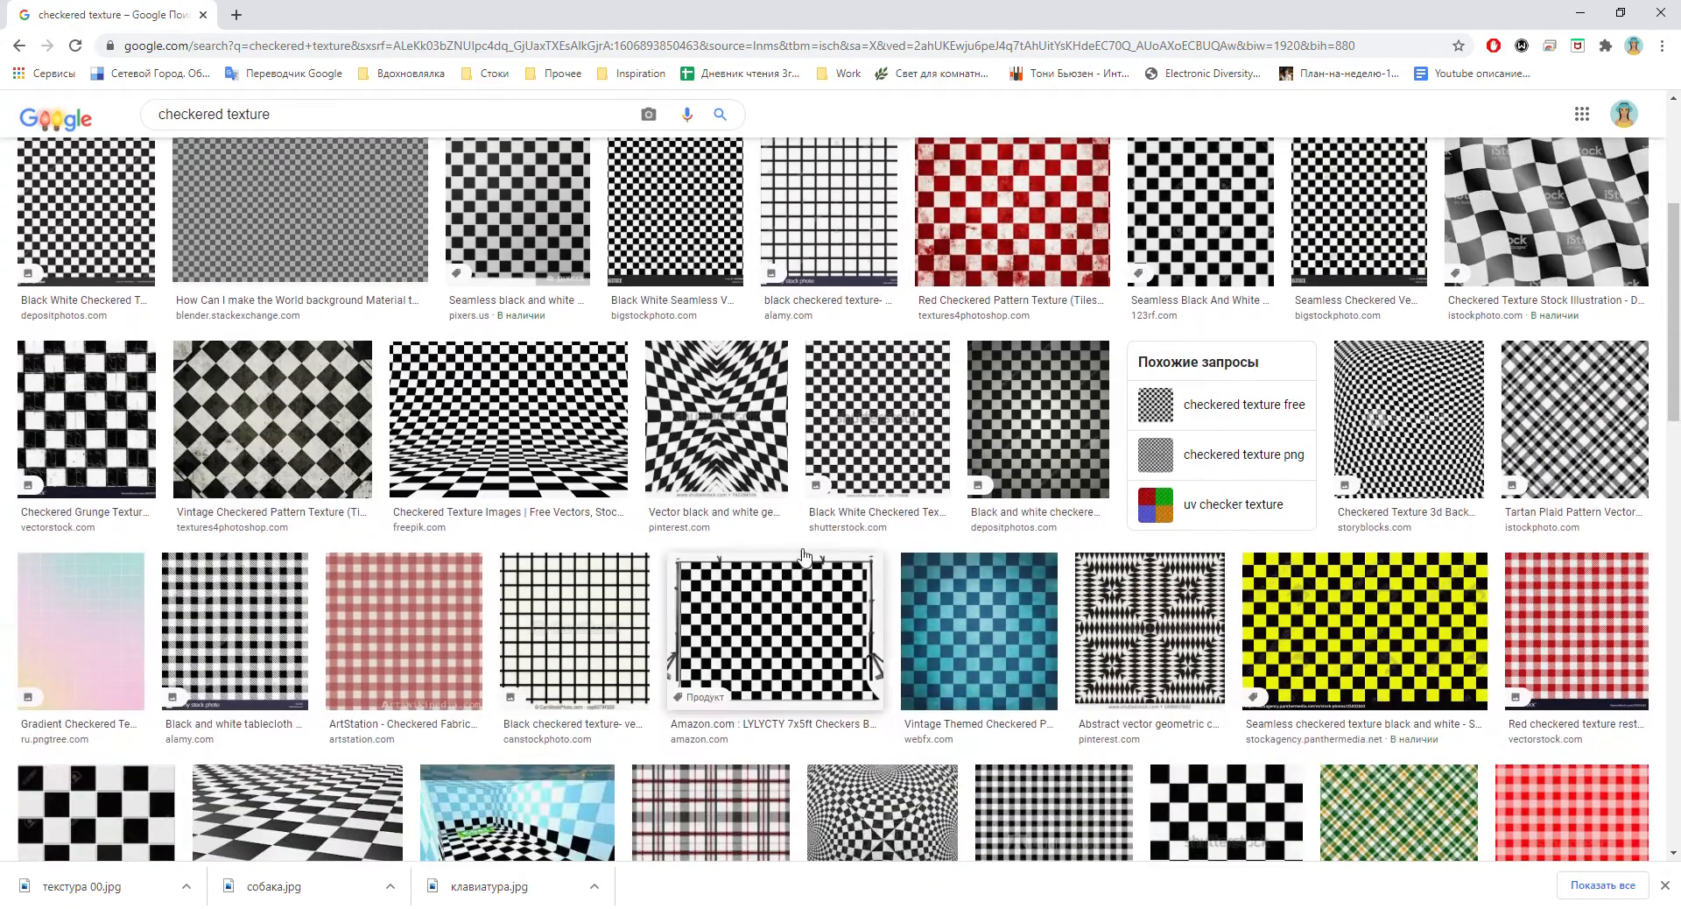
scroll(920, 382, up, 7)
scroll(921, 383, up, 1)
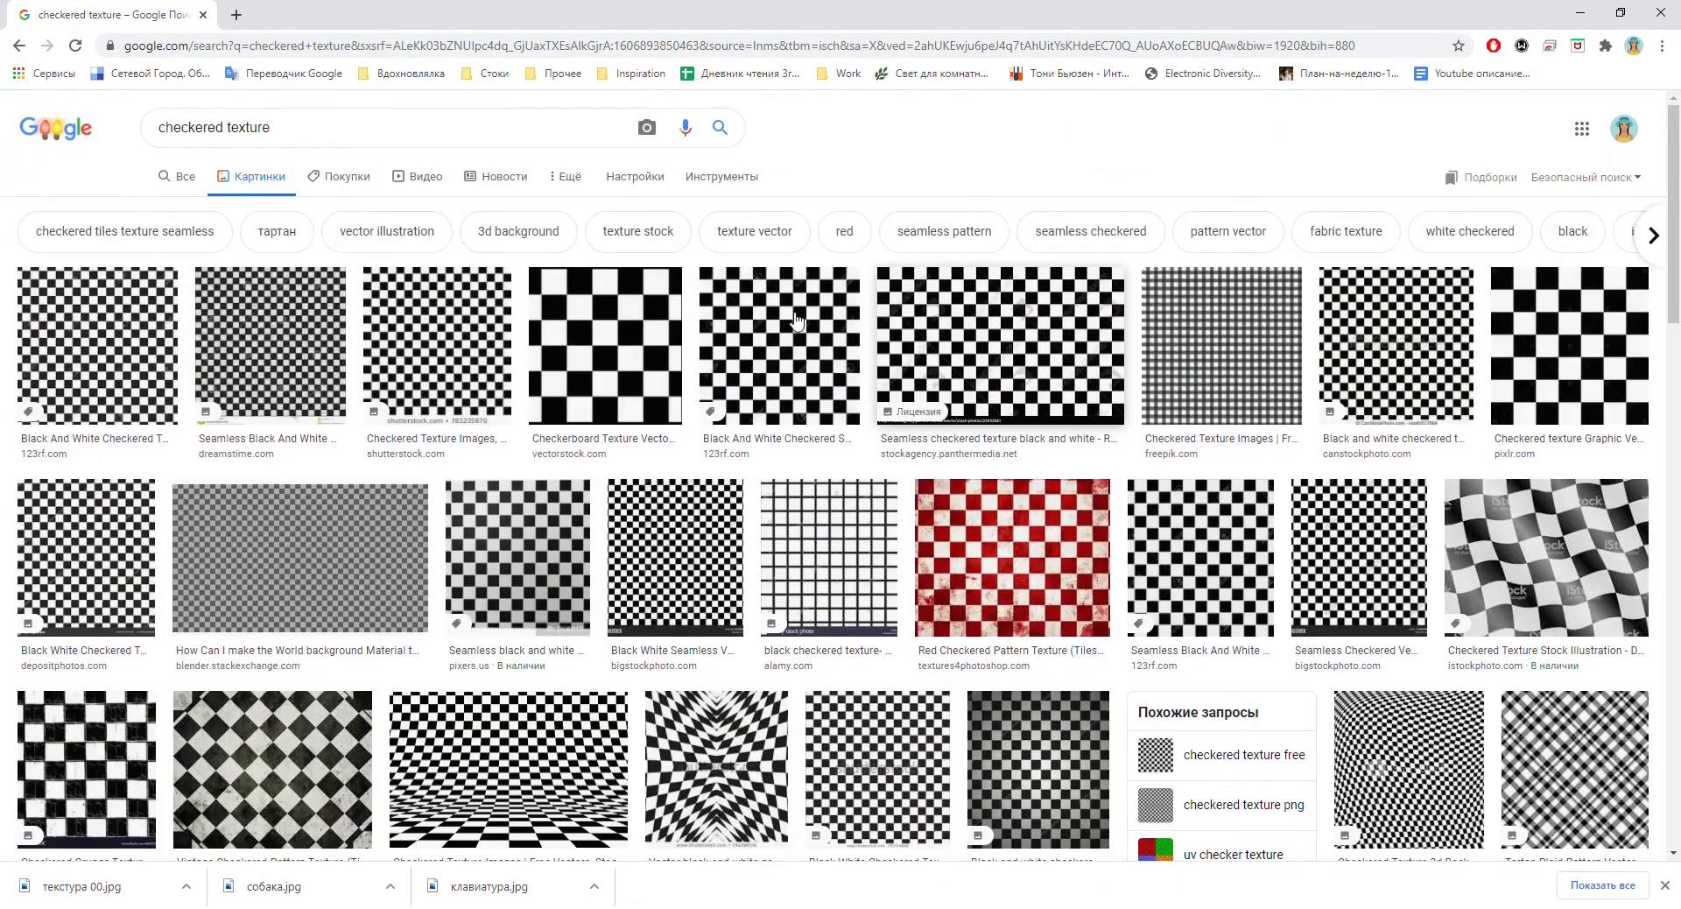
Replace the image search query with "шахматная текстура бесшовная" and run it.
triple_click(338, 128)
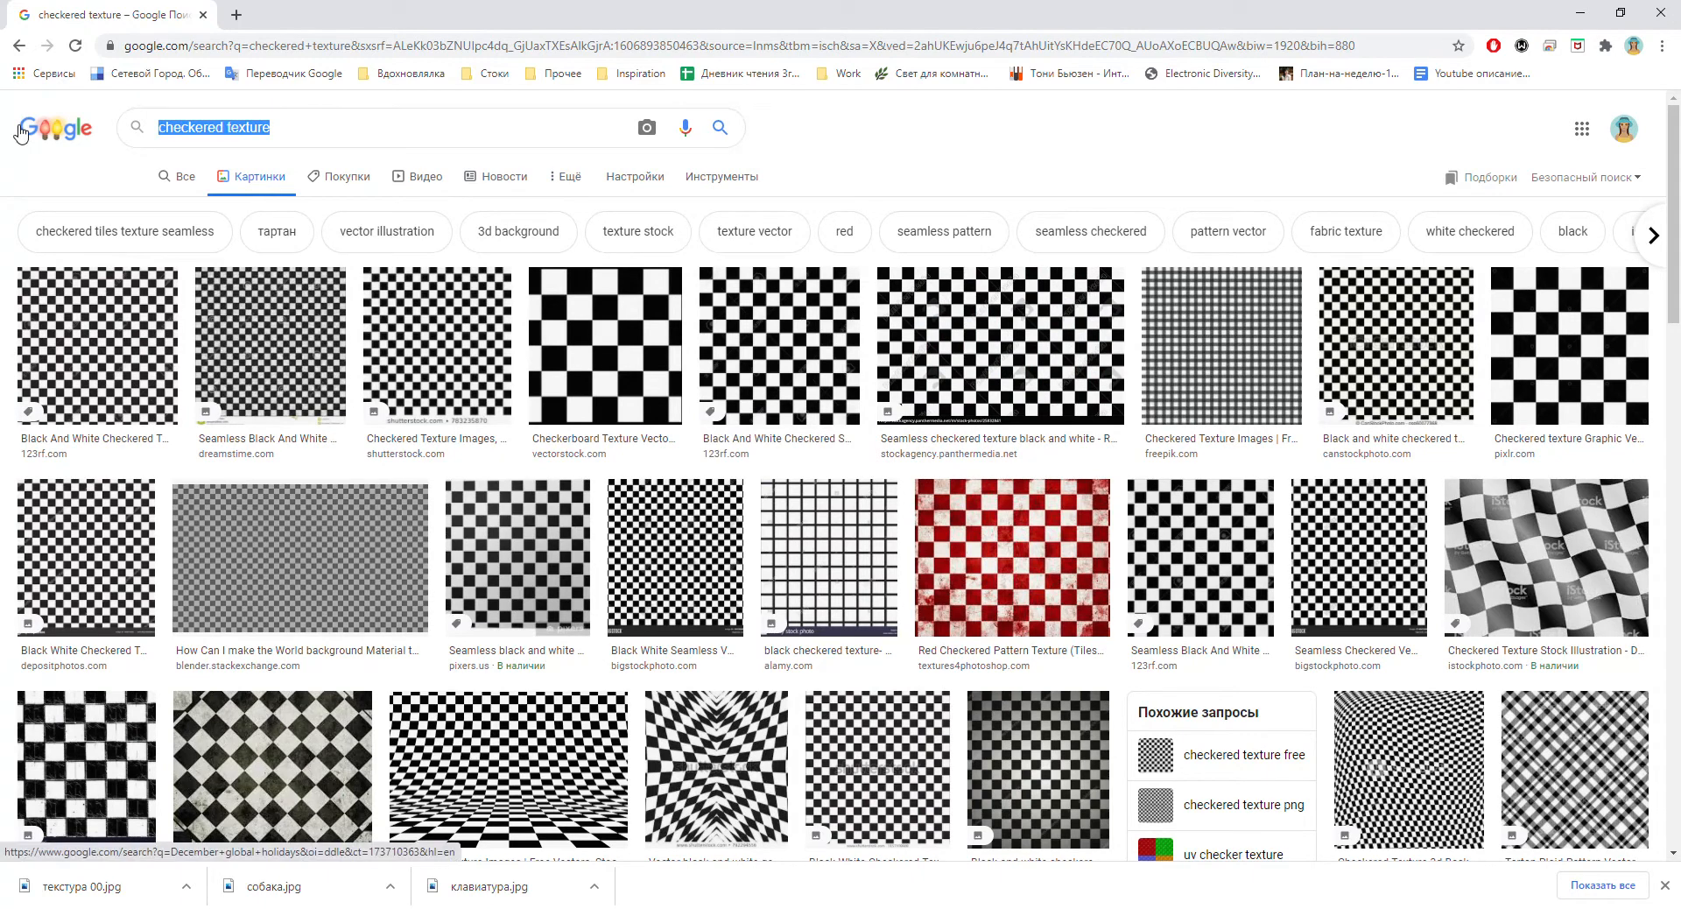
text(ш)
key(Down)
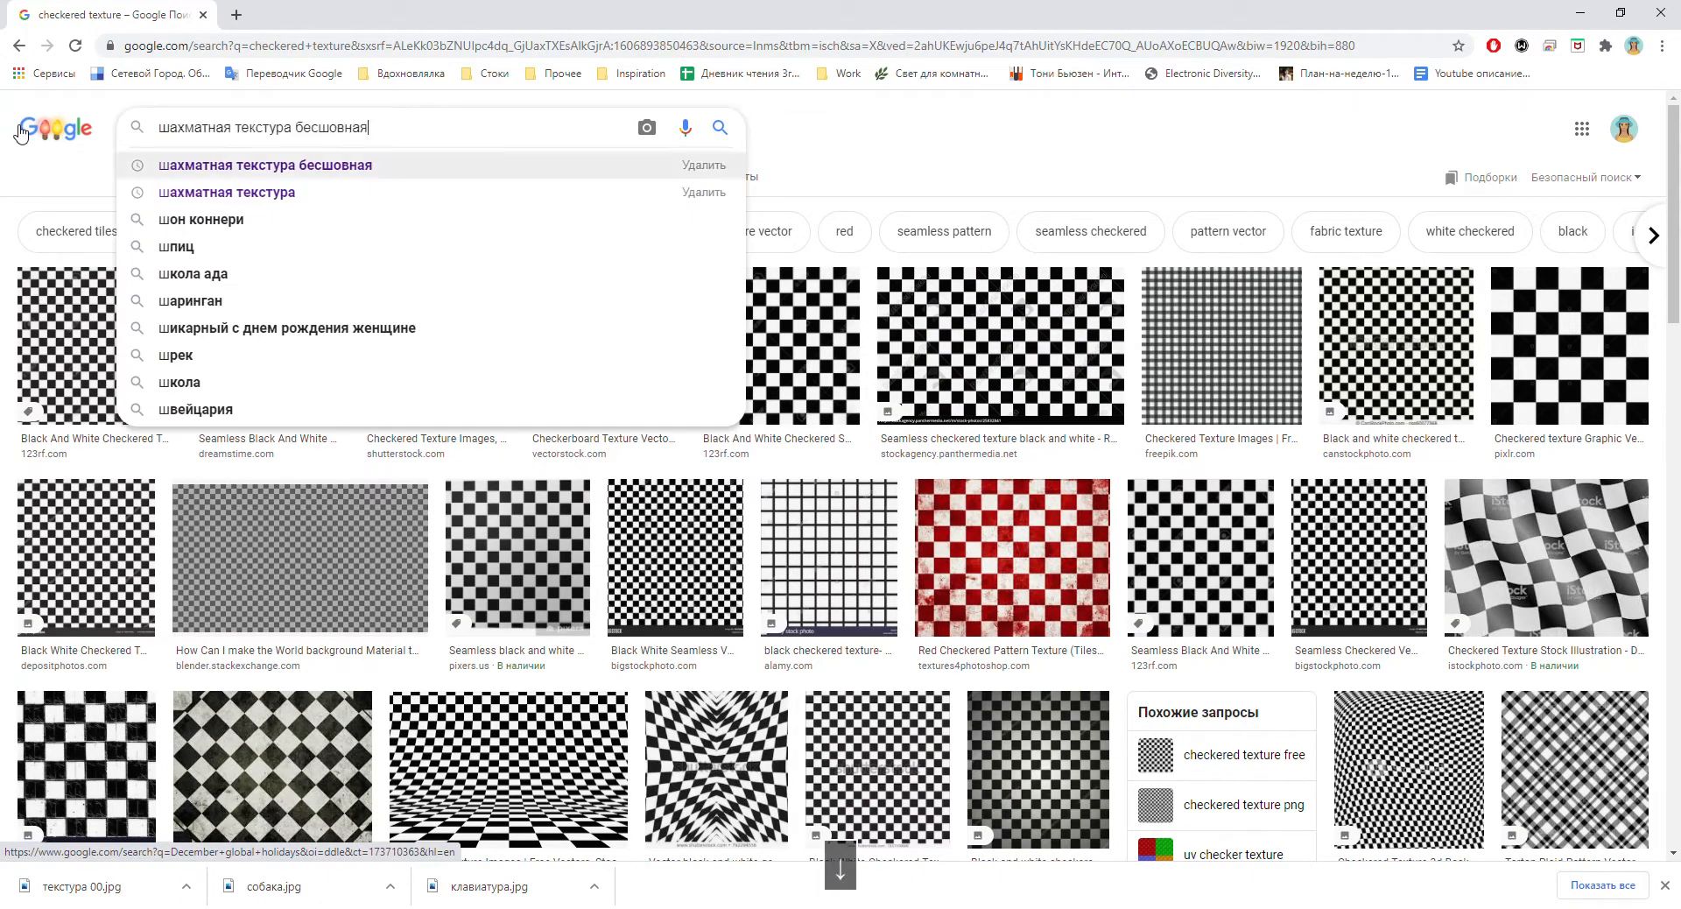
key(Return)
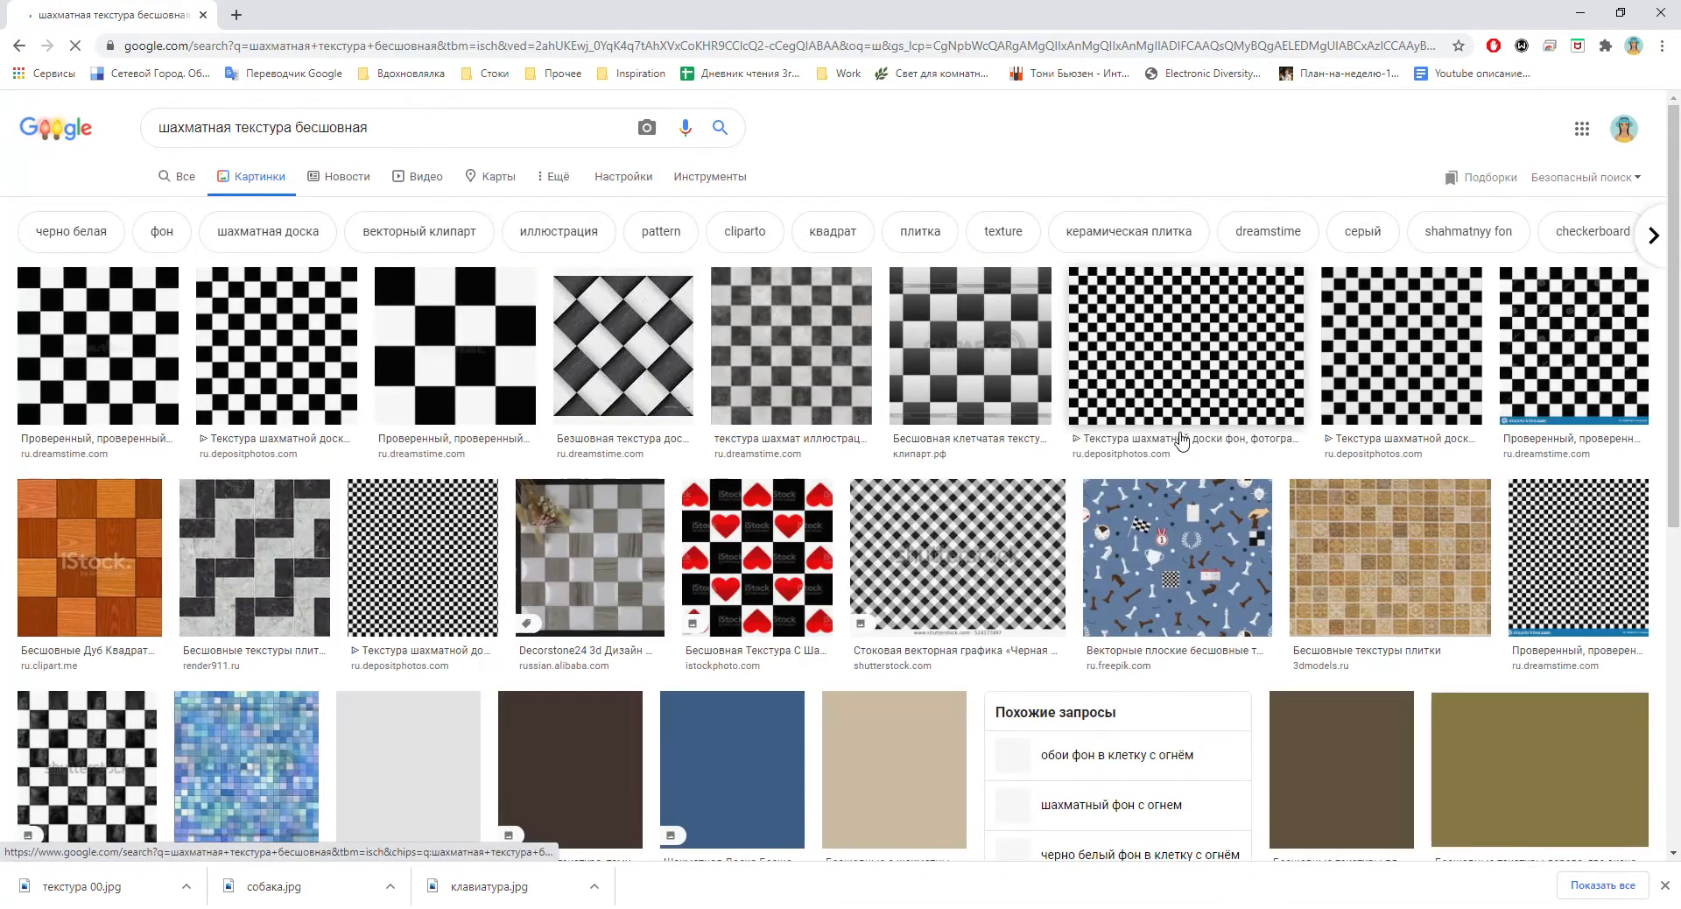
Preview the black-and-white checkerboard candidates from Depositphotos and Dreamstime and browse further image results.
click(1374, 340)
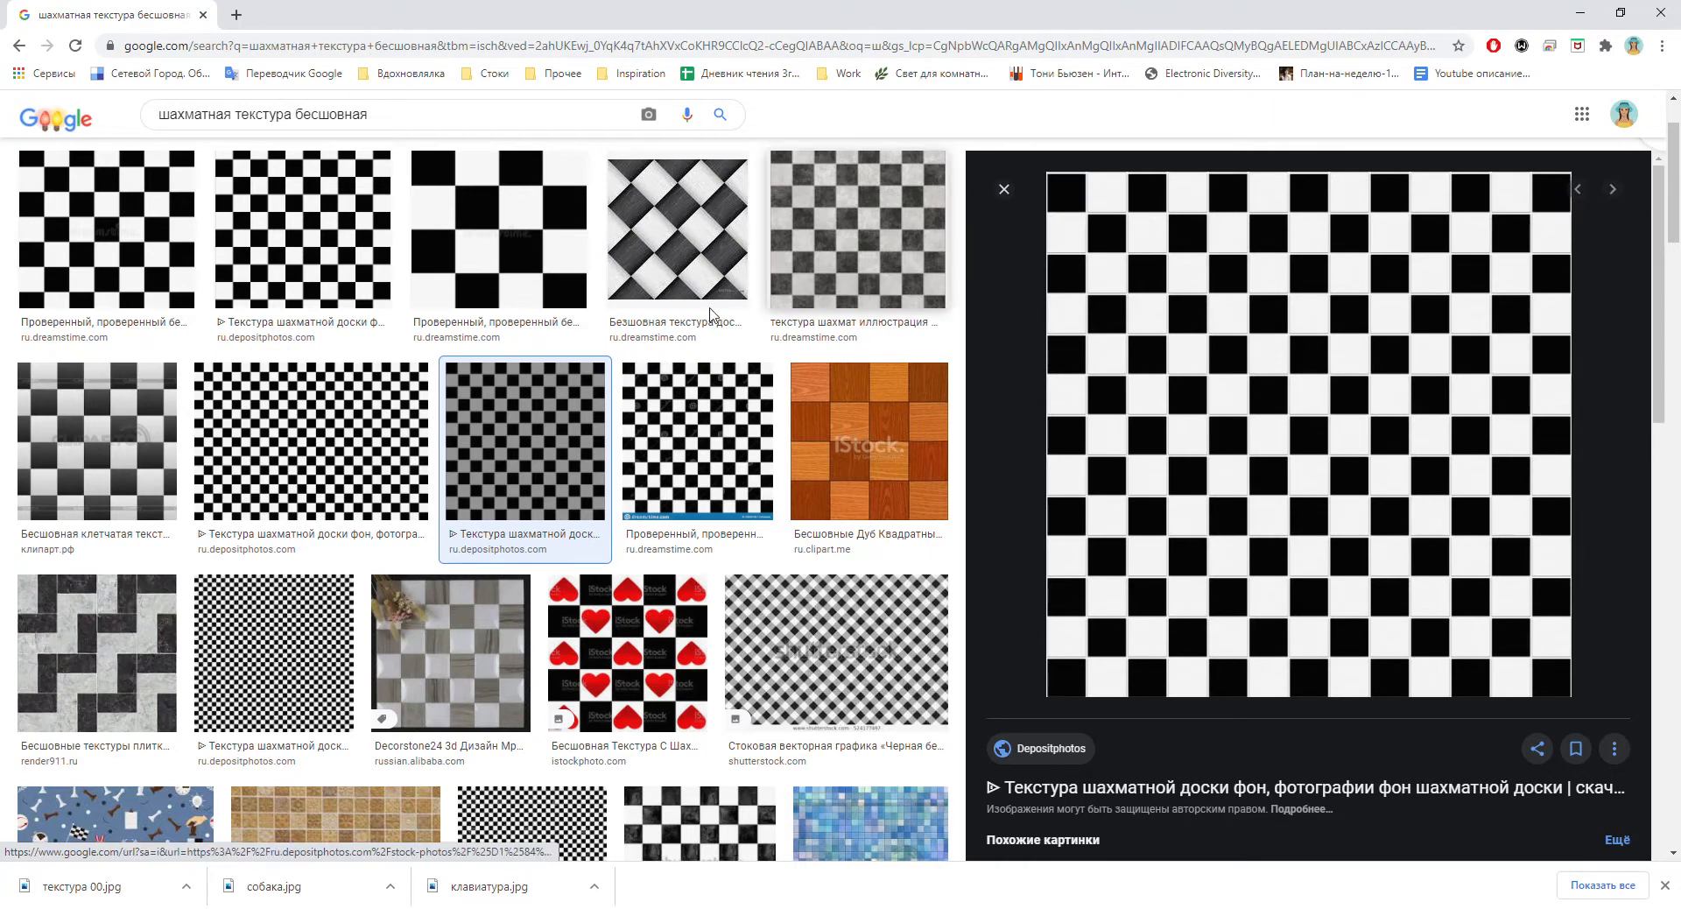
click(710, 440)
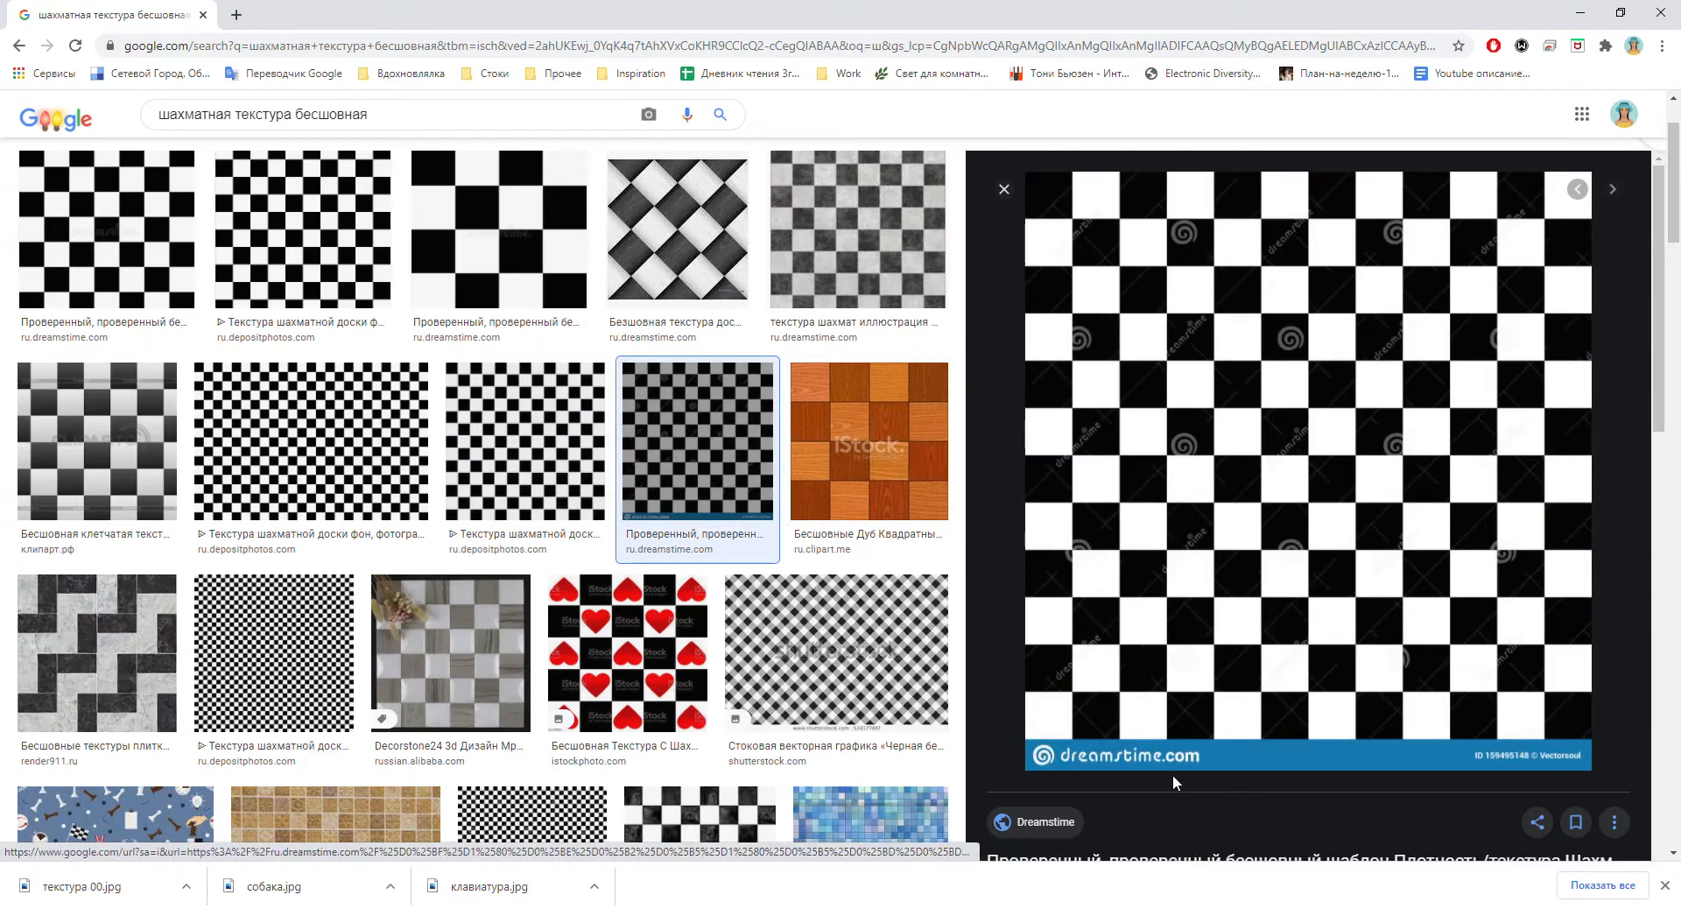
scroll(380, 670, down, 4)
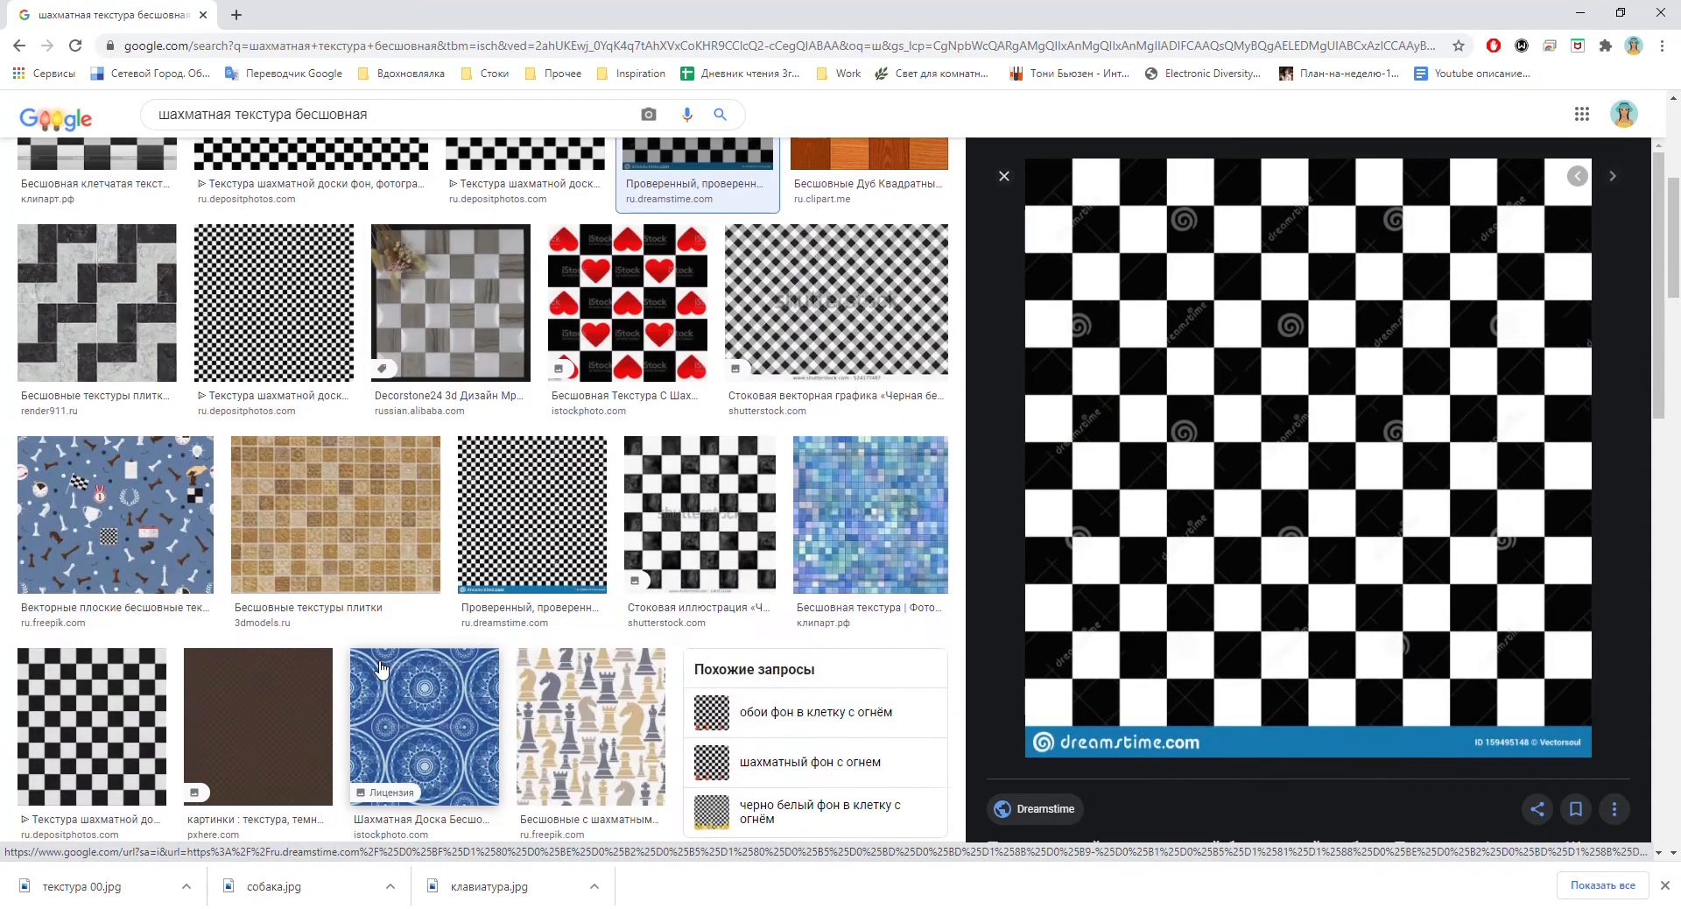
scroll(400, 648, down, 2)
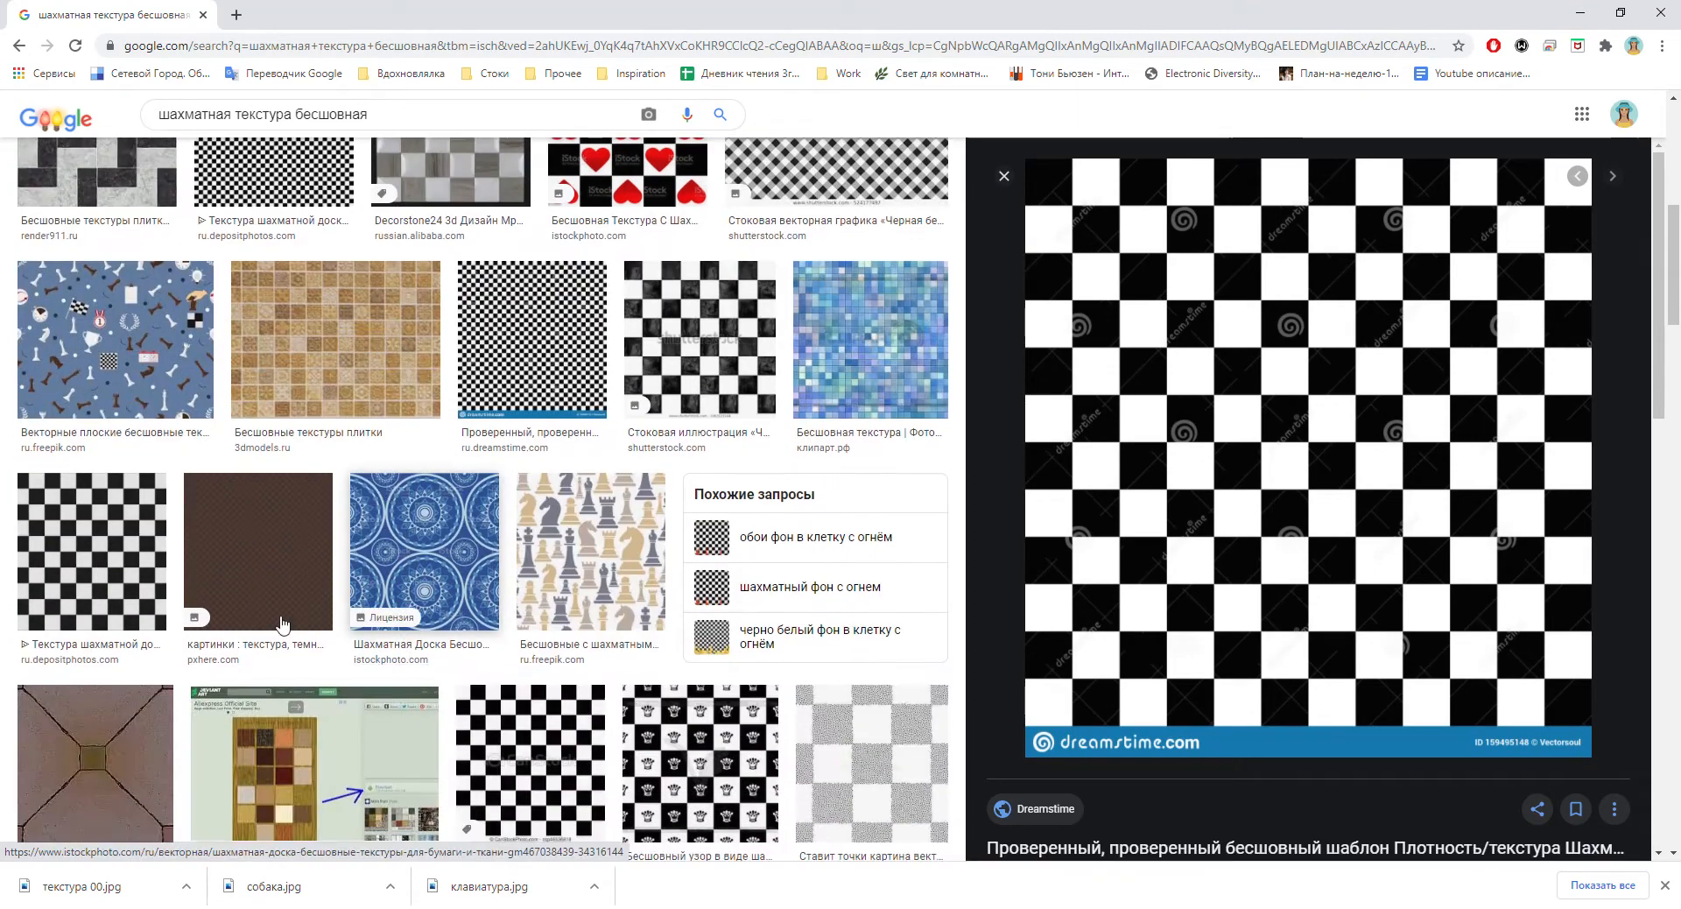
Open the 600 × 600 Depositphotos checkerboard image and save it as "шахматная" in the Textures folder.
click(129, 574)
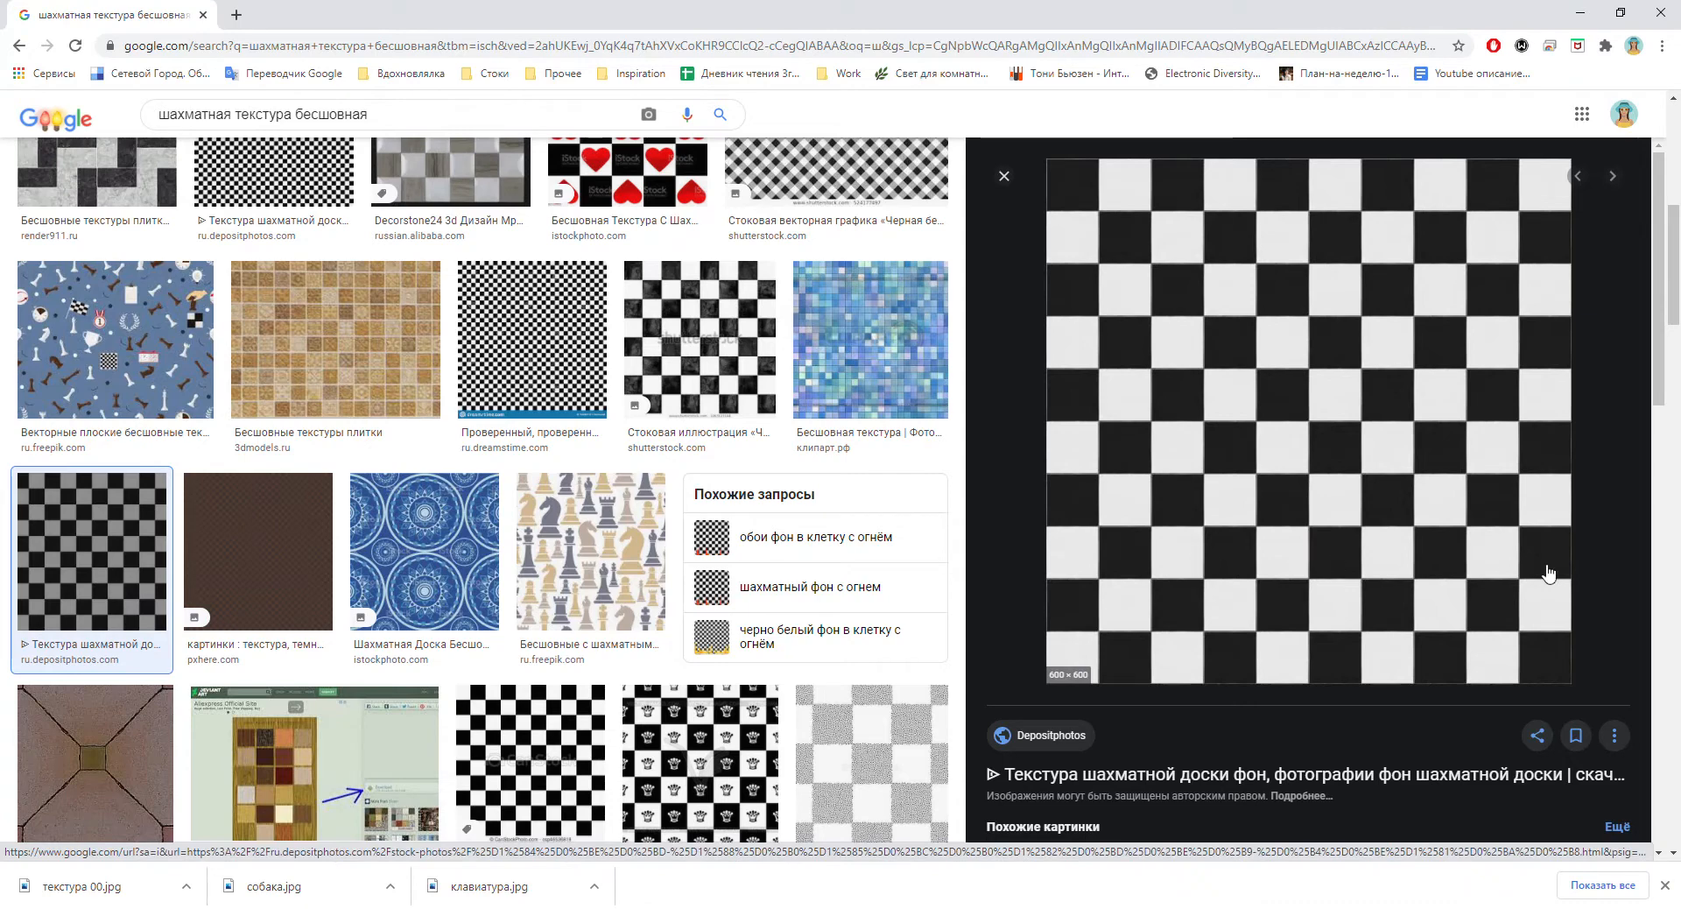
right_click(1291, 342)
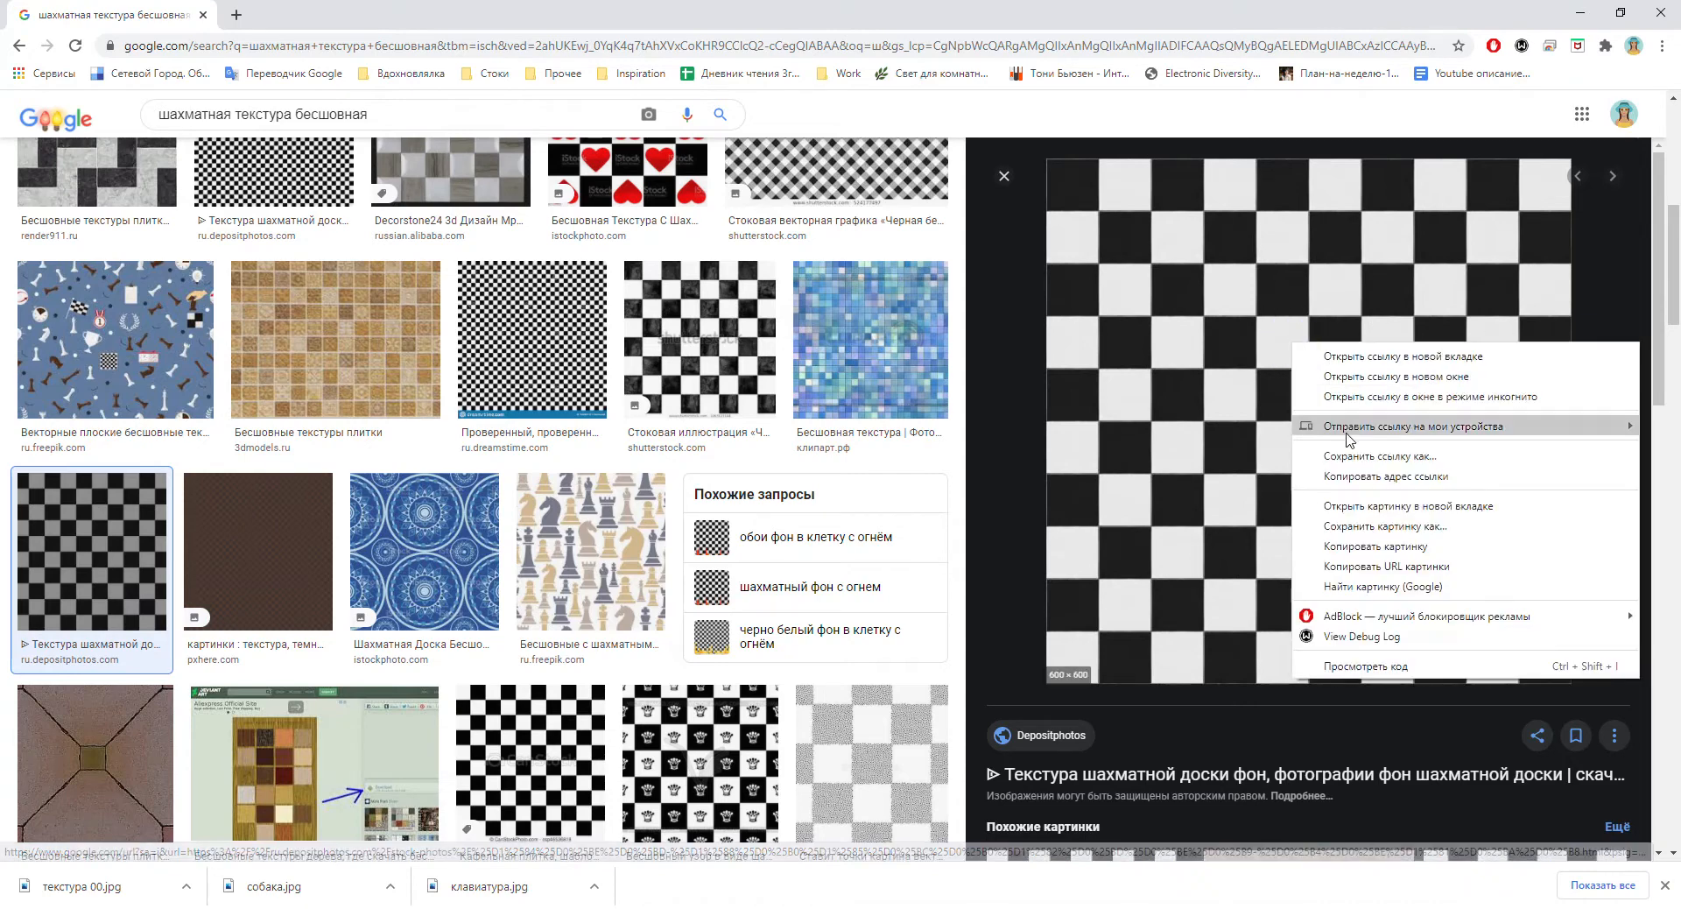
click(1353, 528)
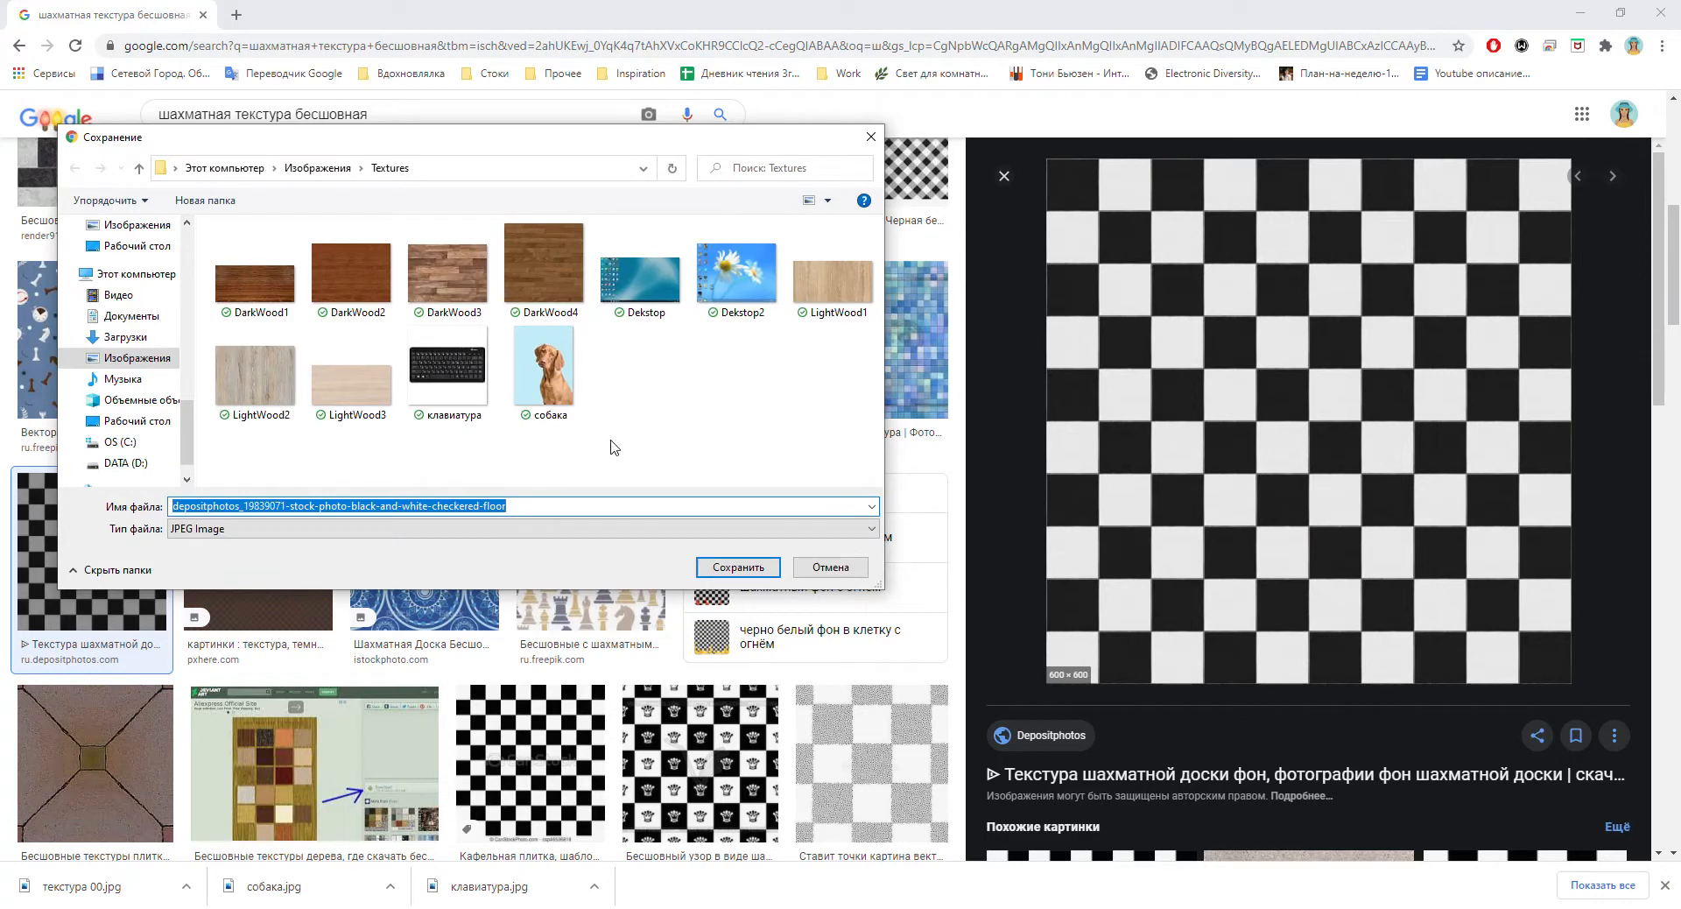
text(еуче)
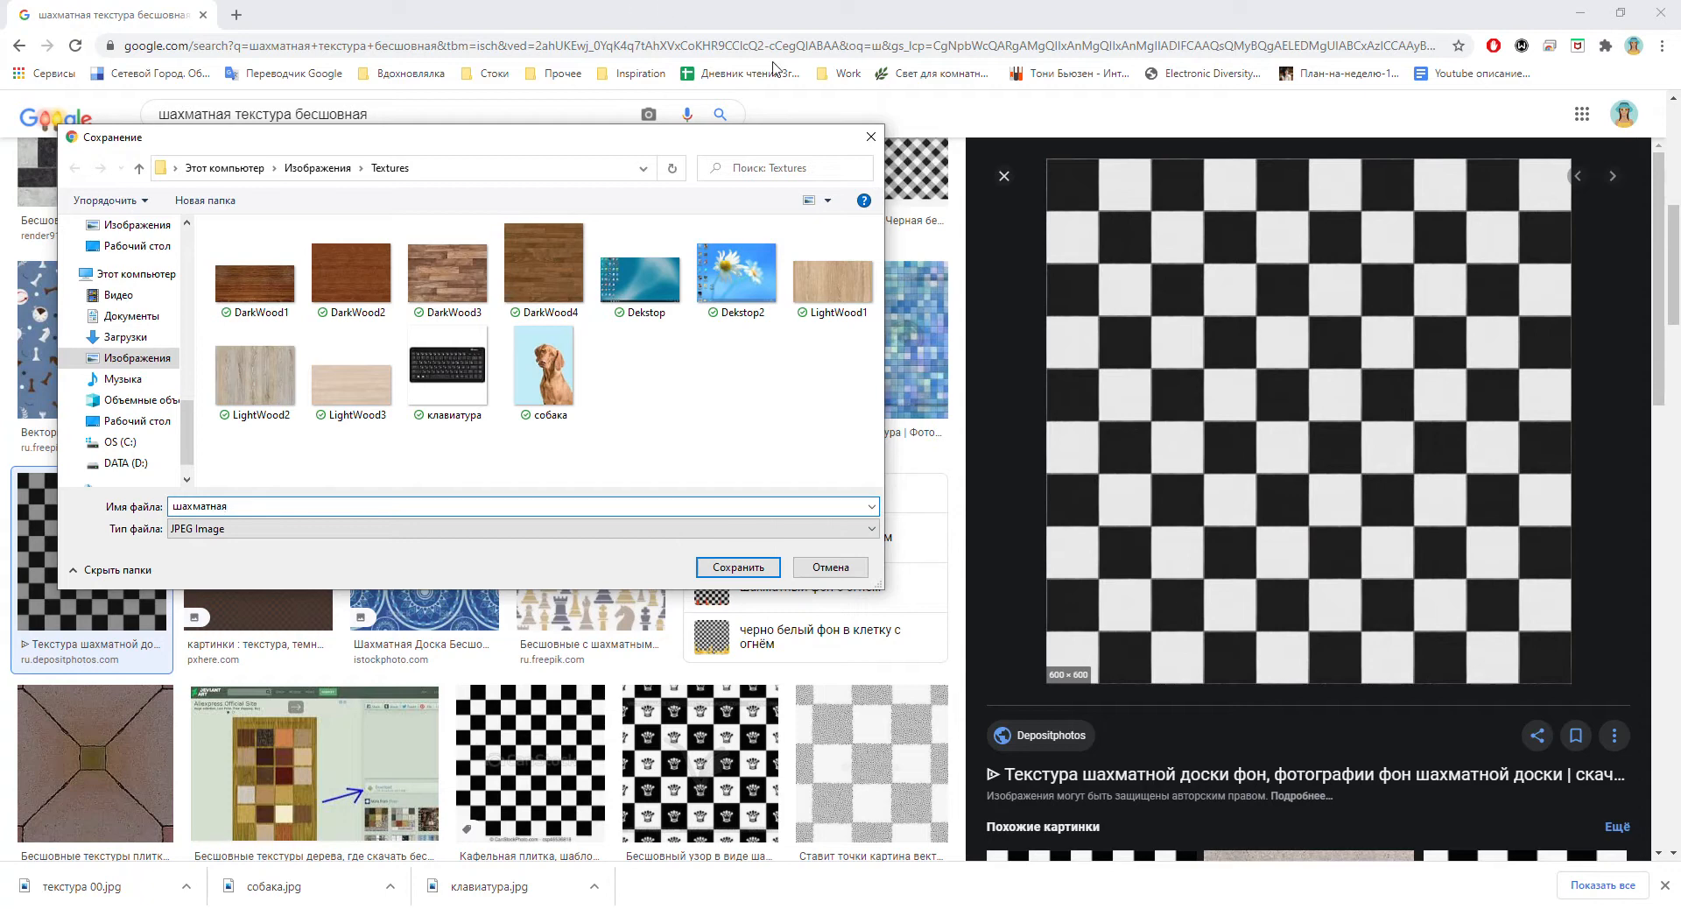
click(719, 568)
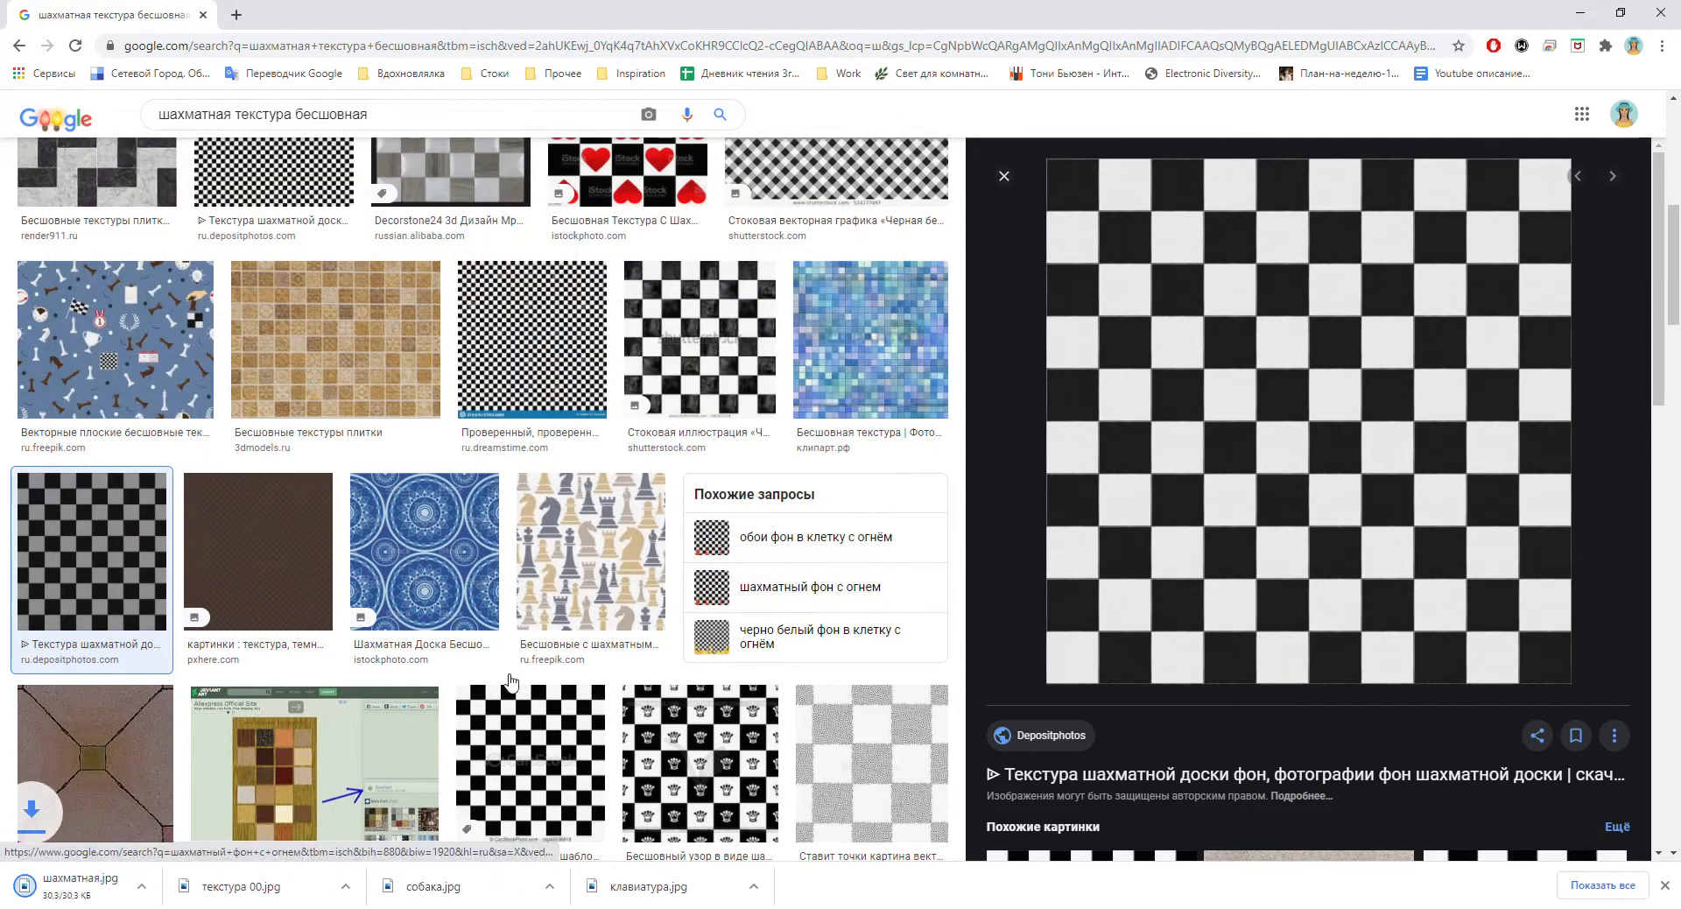
Switch back to Blender and replace the WoodLight material's base color image with шахматная.jpg.
key(alt+Tab)
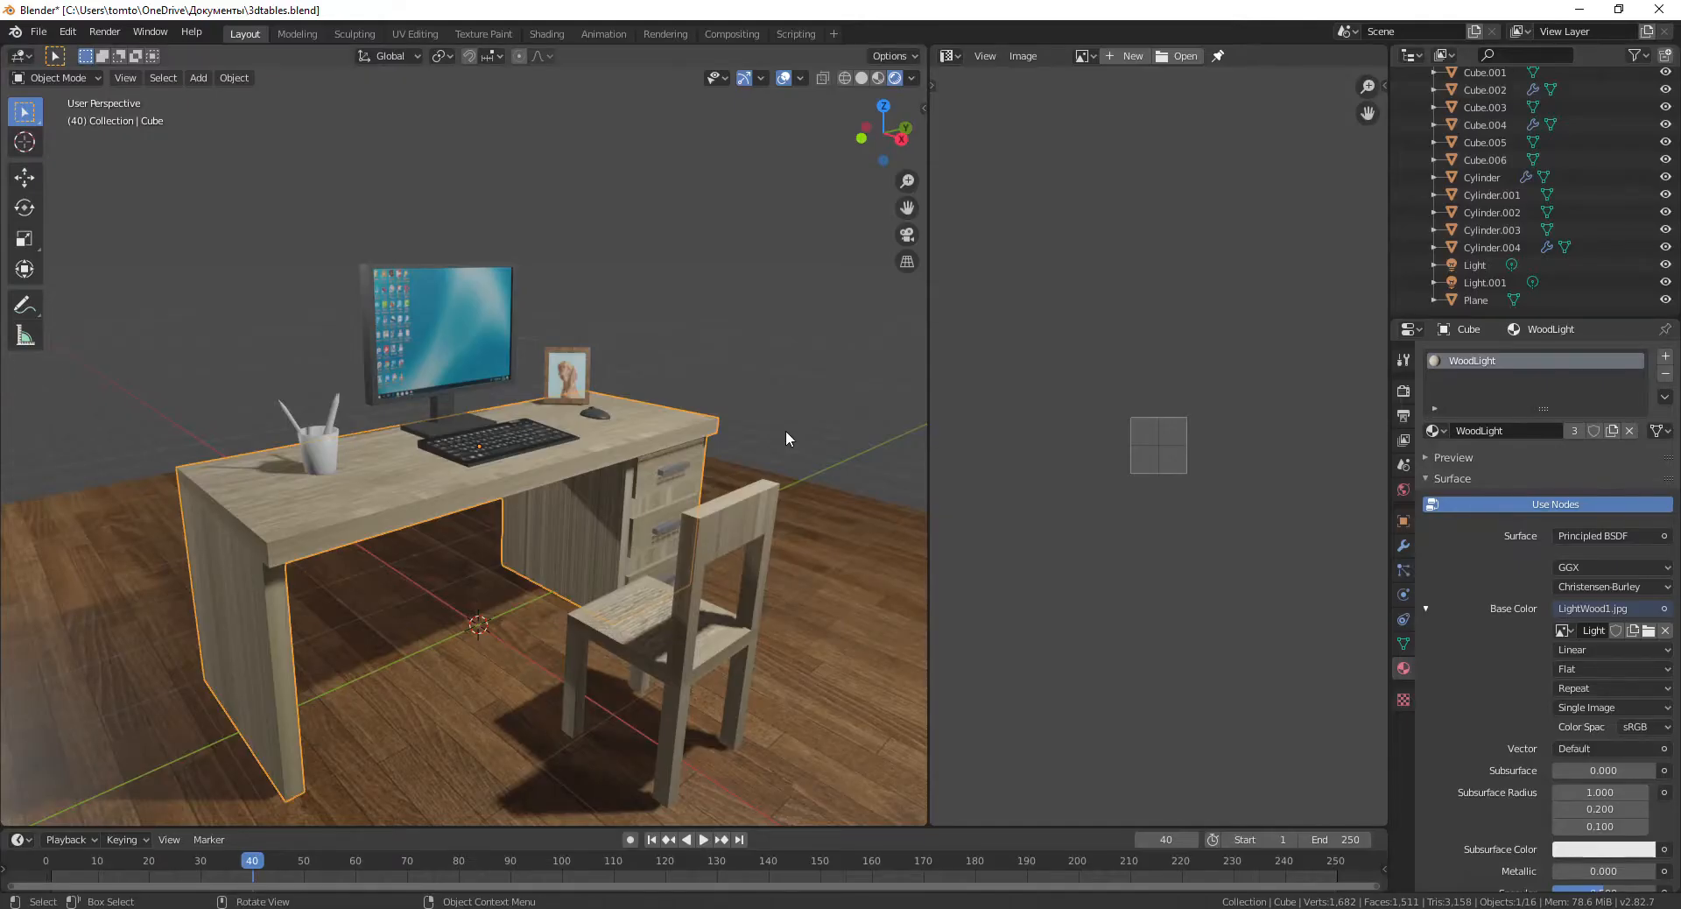
middle_drag(785, 431, 735, 450)
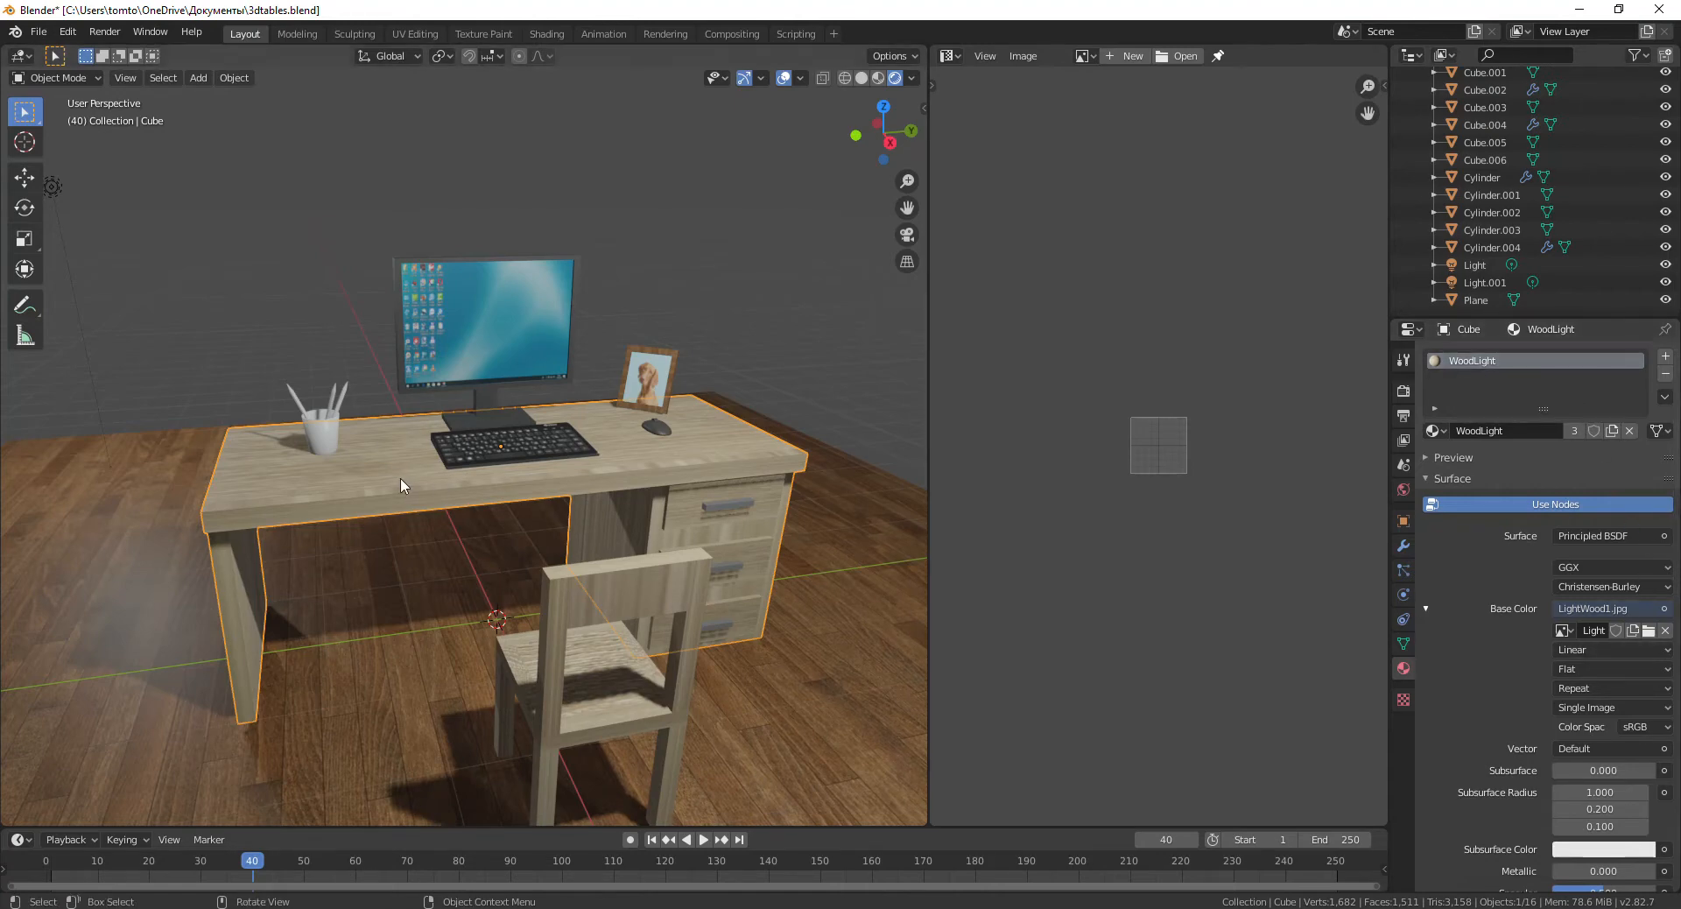
middle_drag(401, 485, 855, 525)
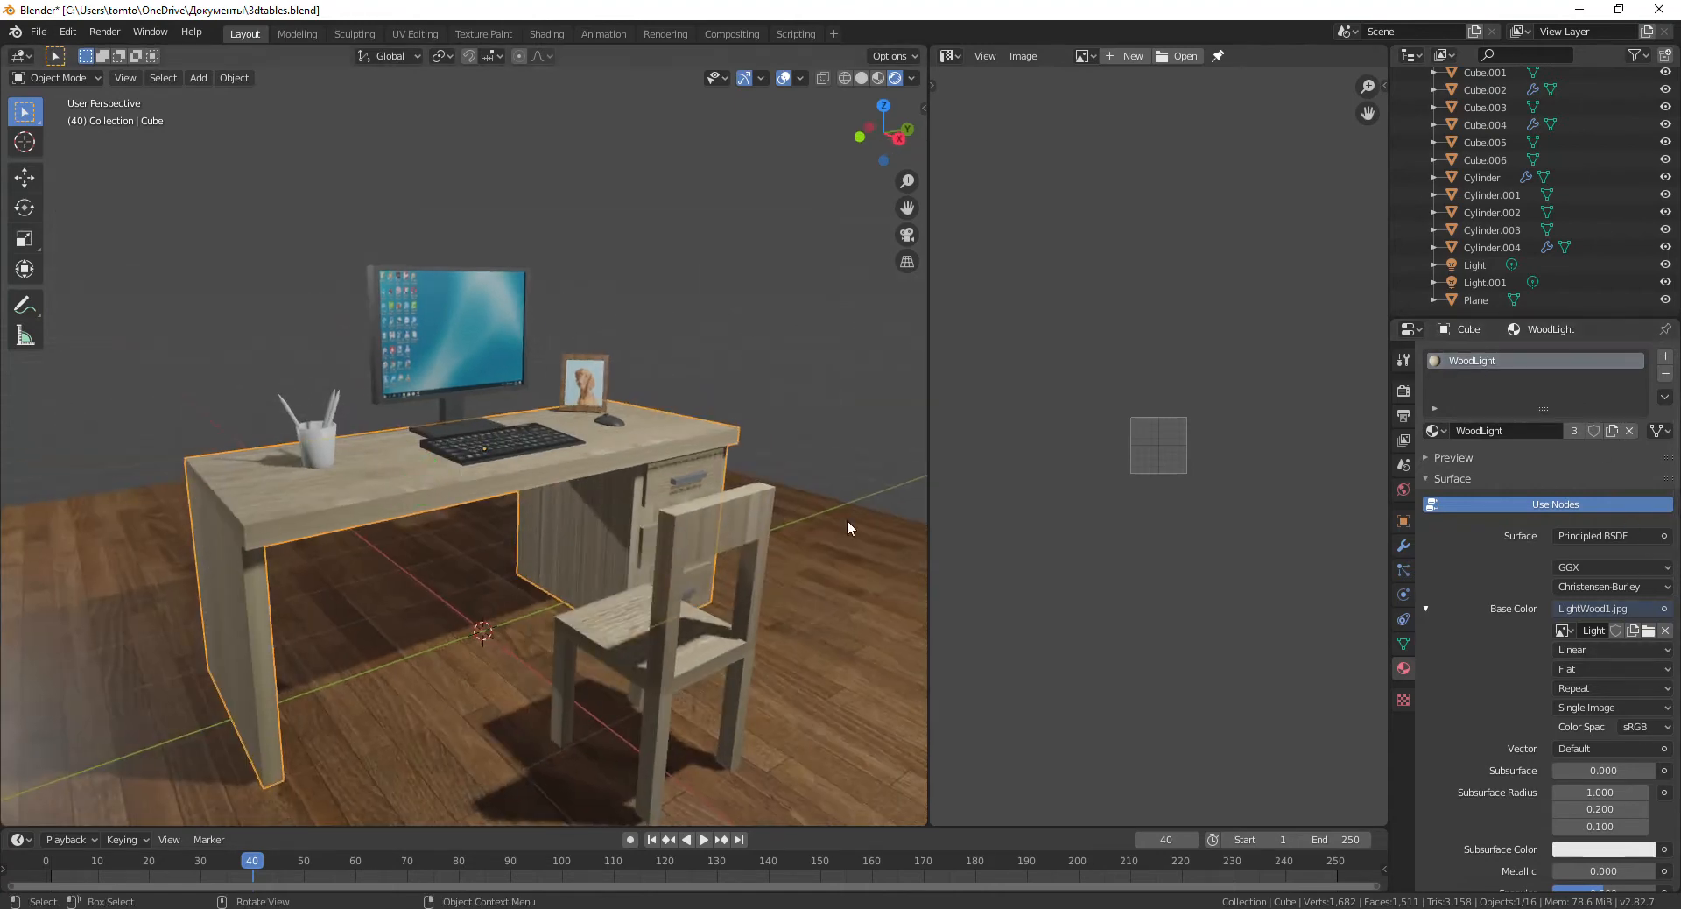
click(1647, 632)
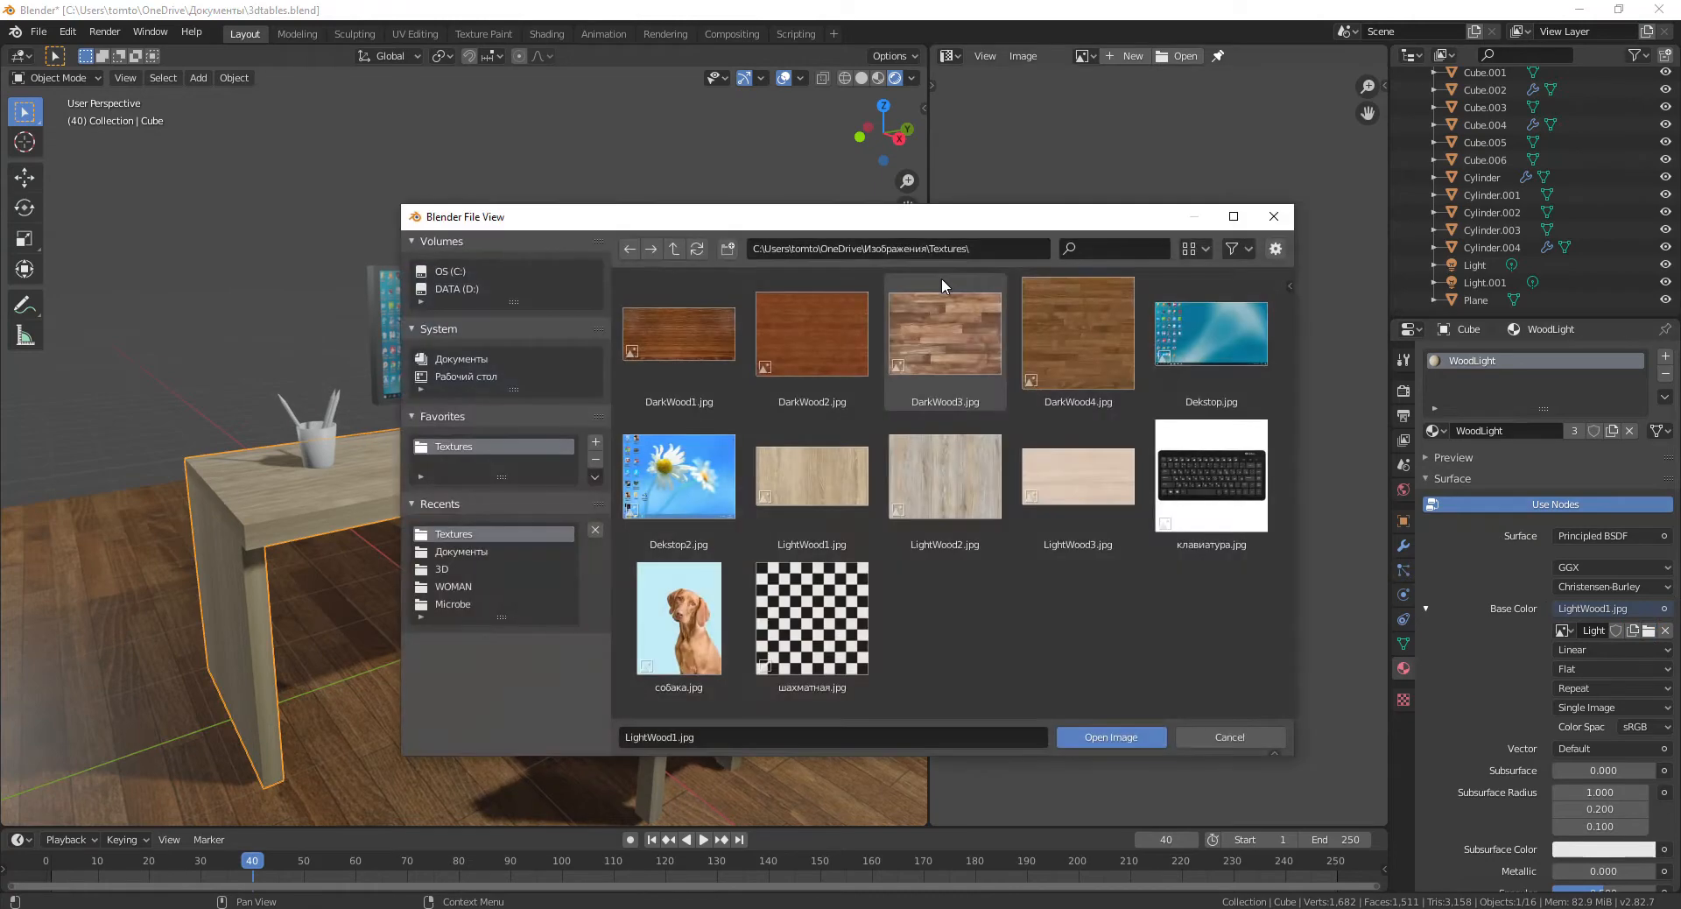
click(812, 618)
click(1095, 737)
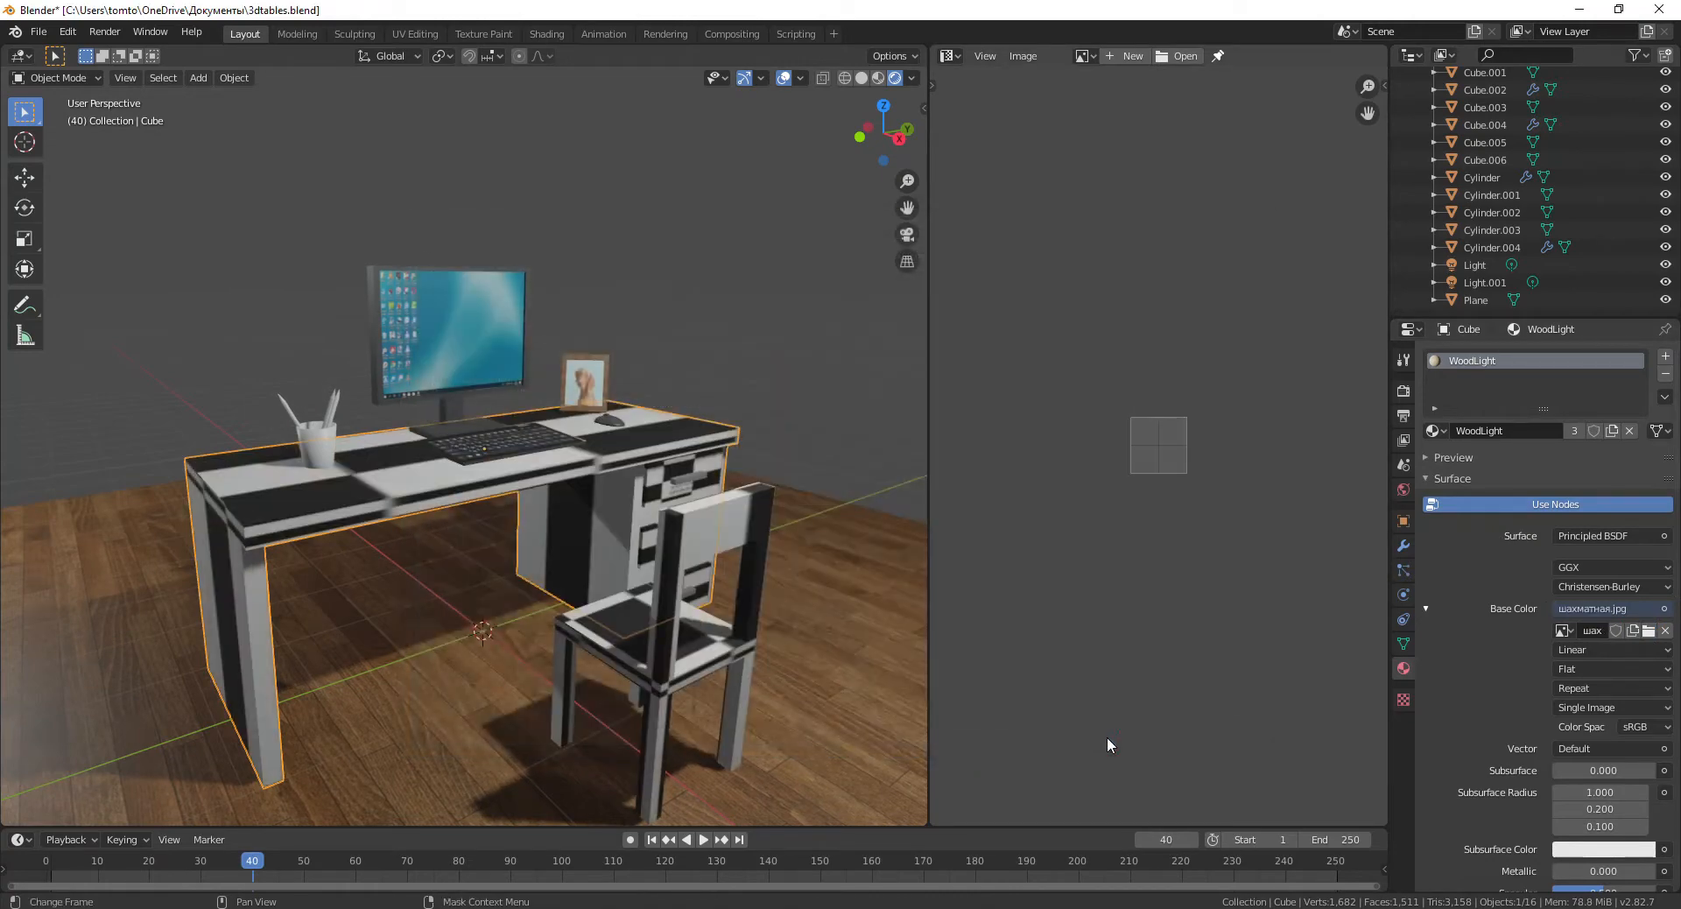
middle_drag(637, 605, 591, 605)
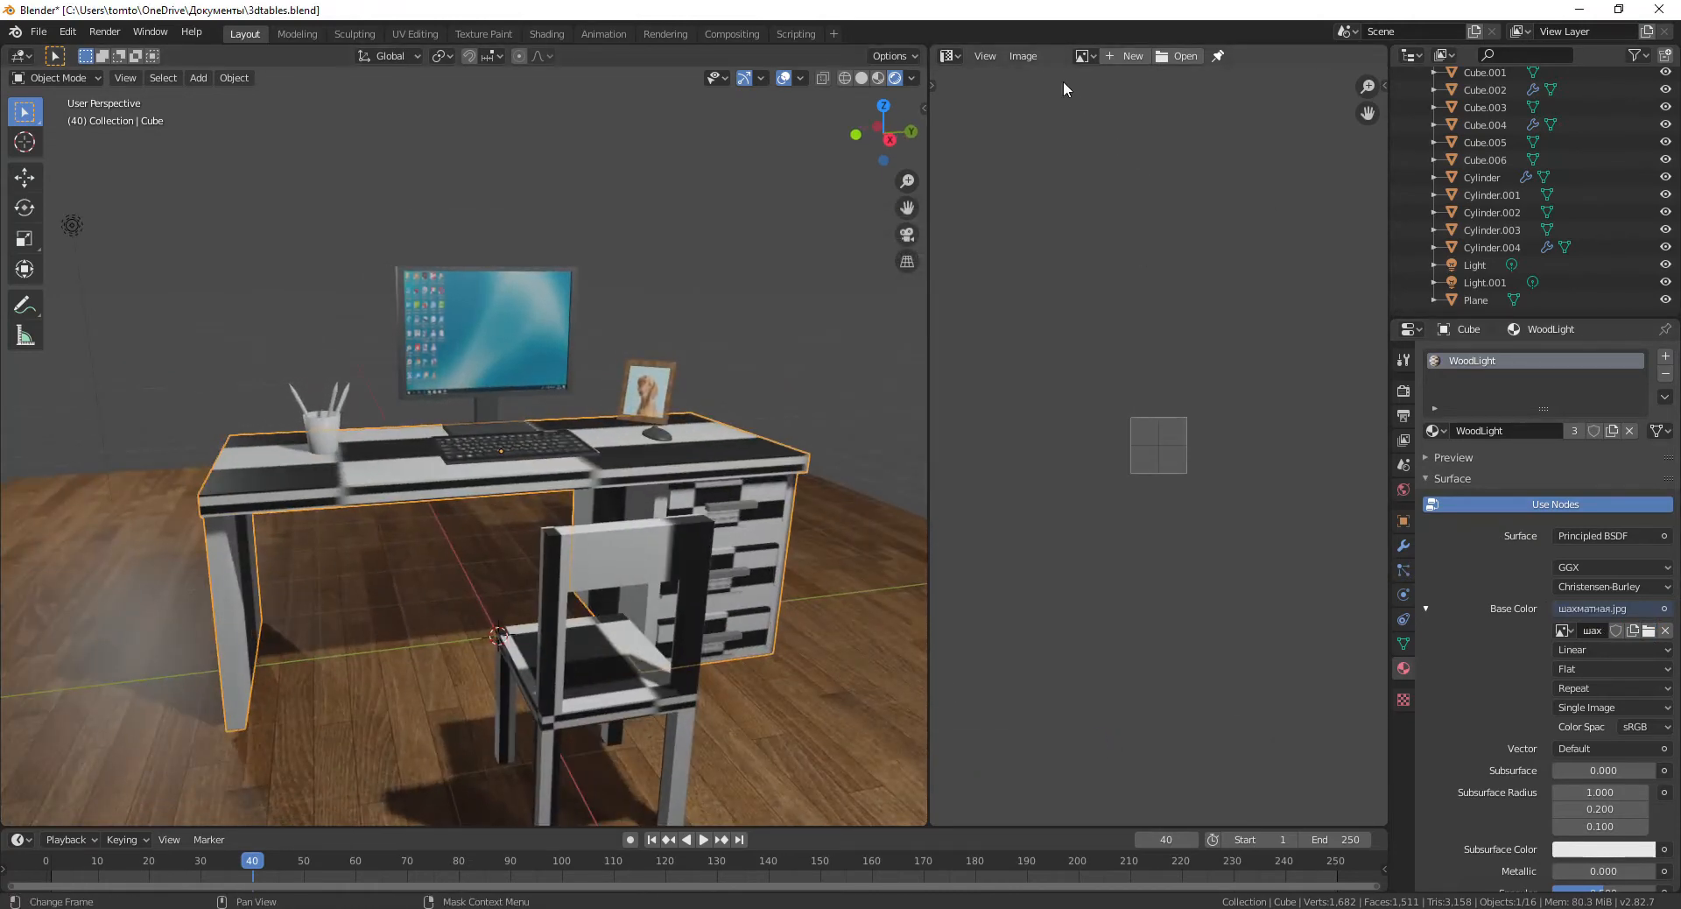
Display шахматная.jpg in the image editor and enter Edit Mode on the desk with all its faces selected.
click(1085, 56)
click(1149, 203)
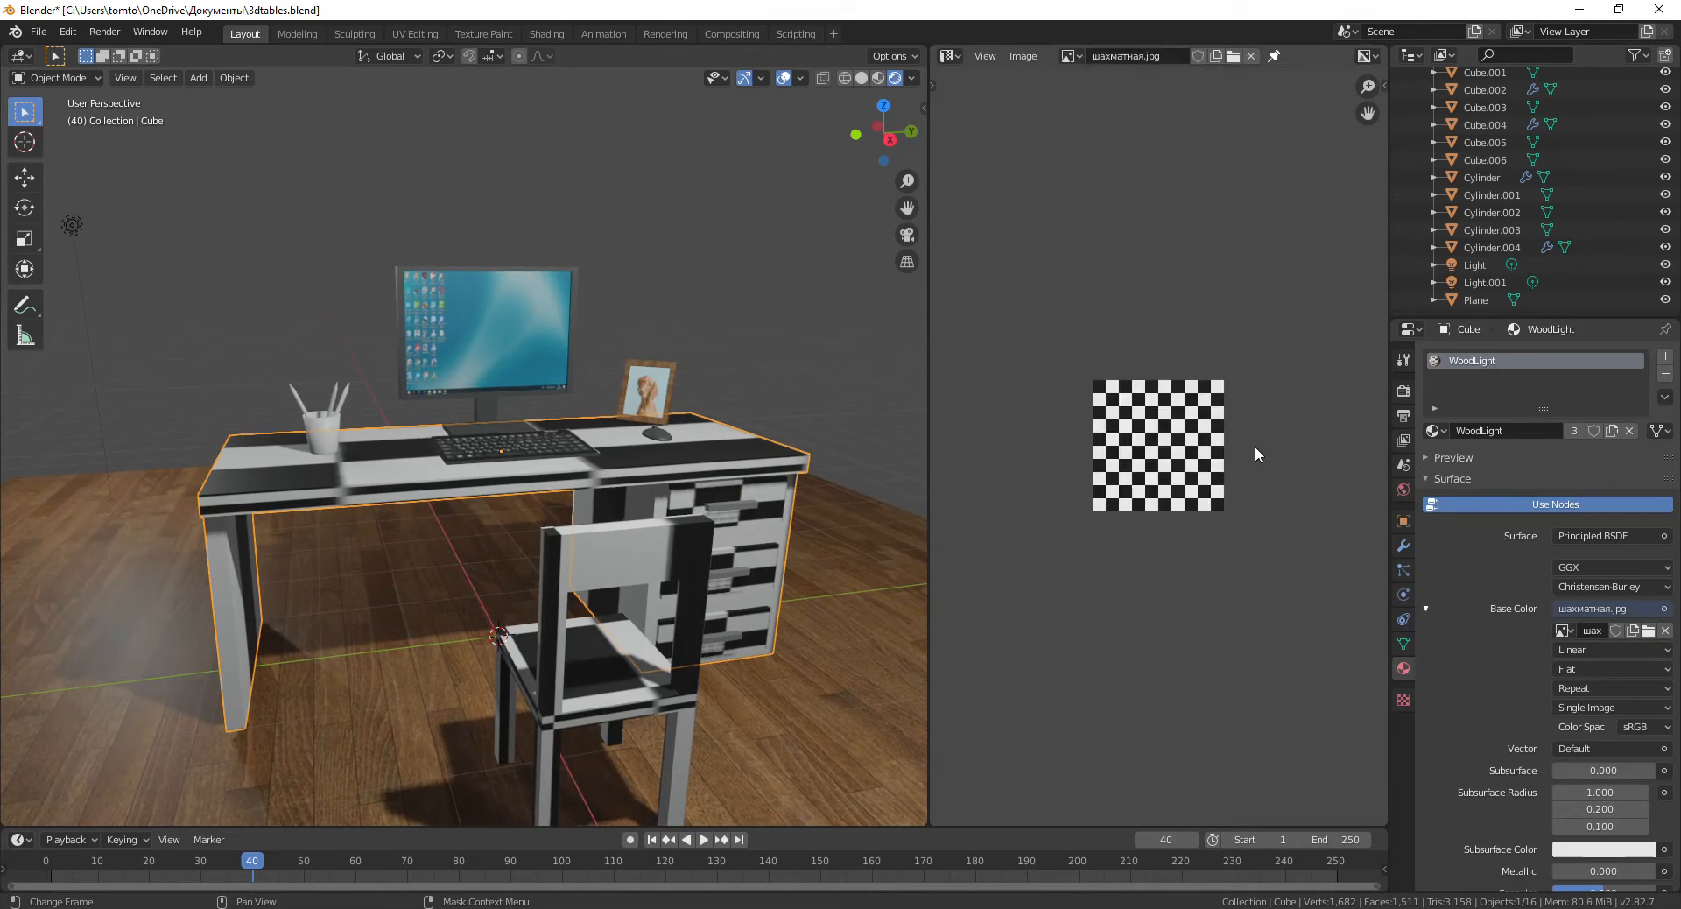
key(Tab)
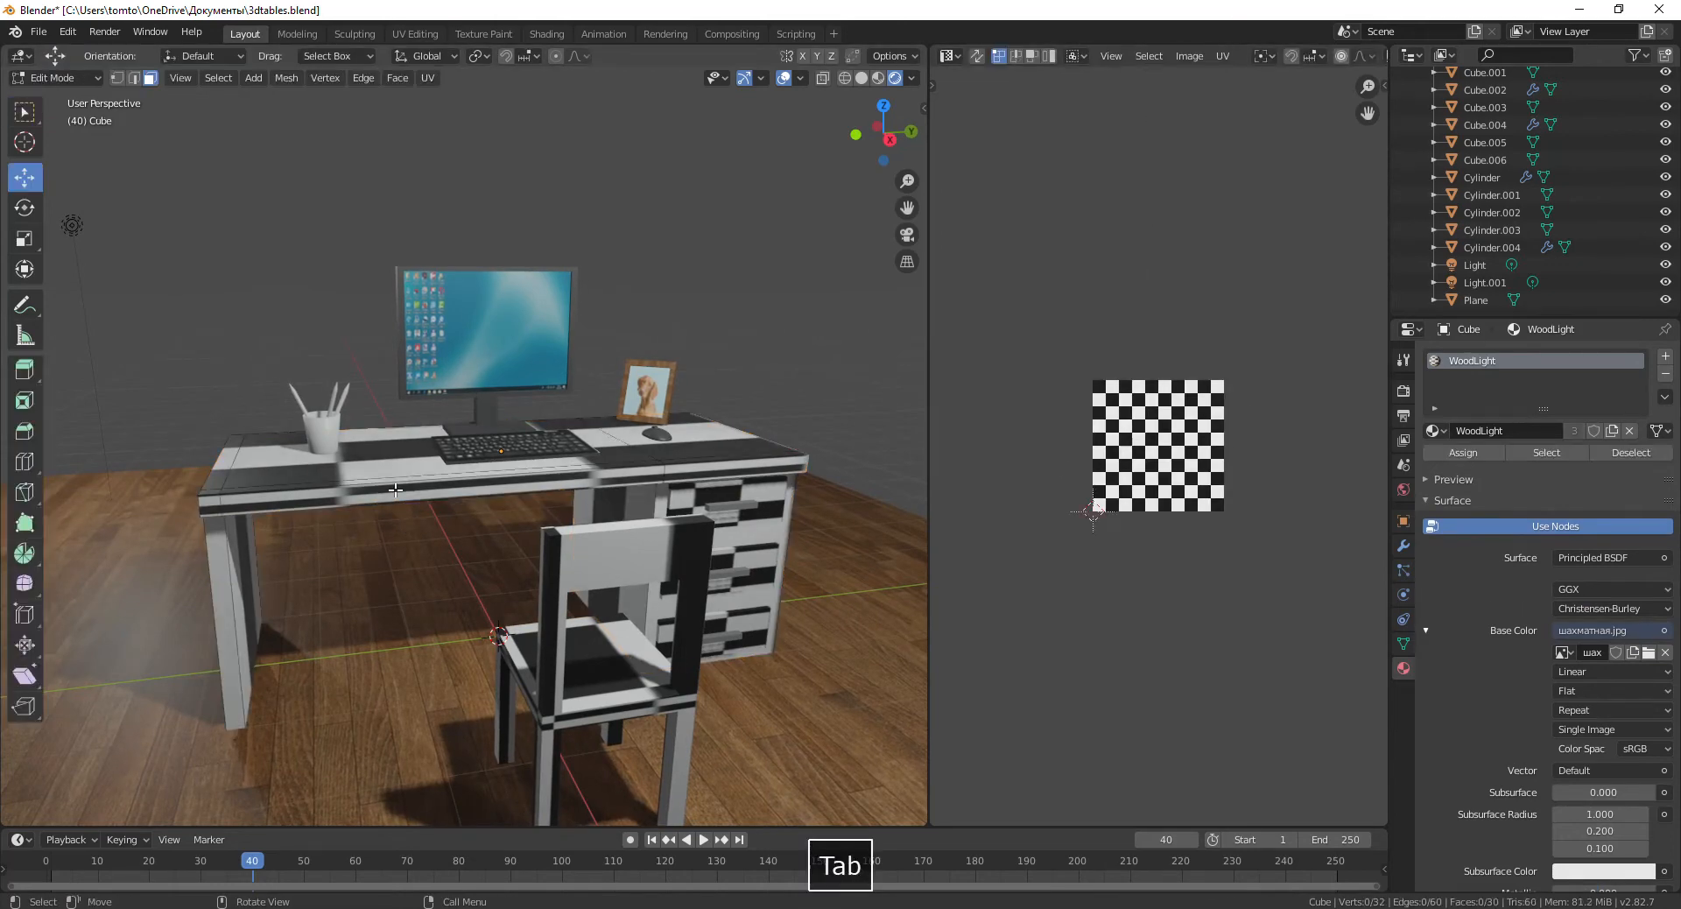
key(Tab)
key(Tab)
key(a)
middle_drag(840, 546, 910, 613)
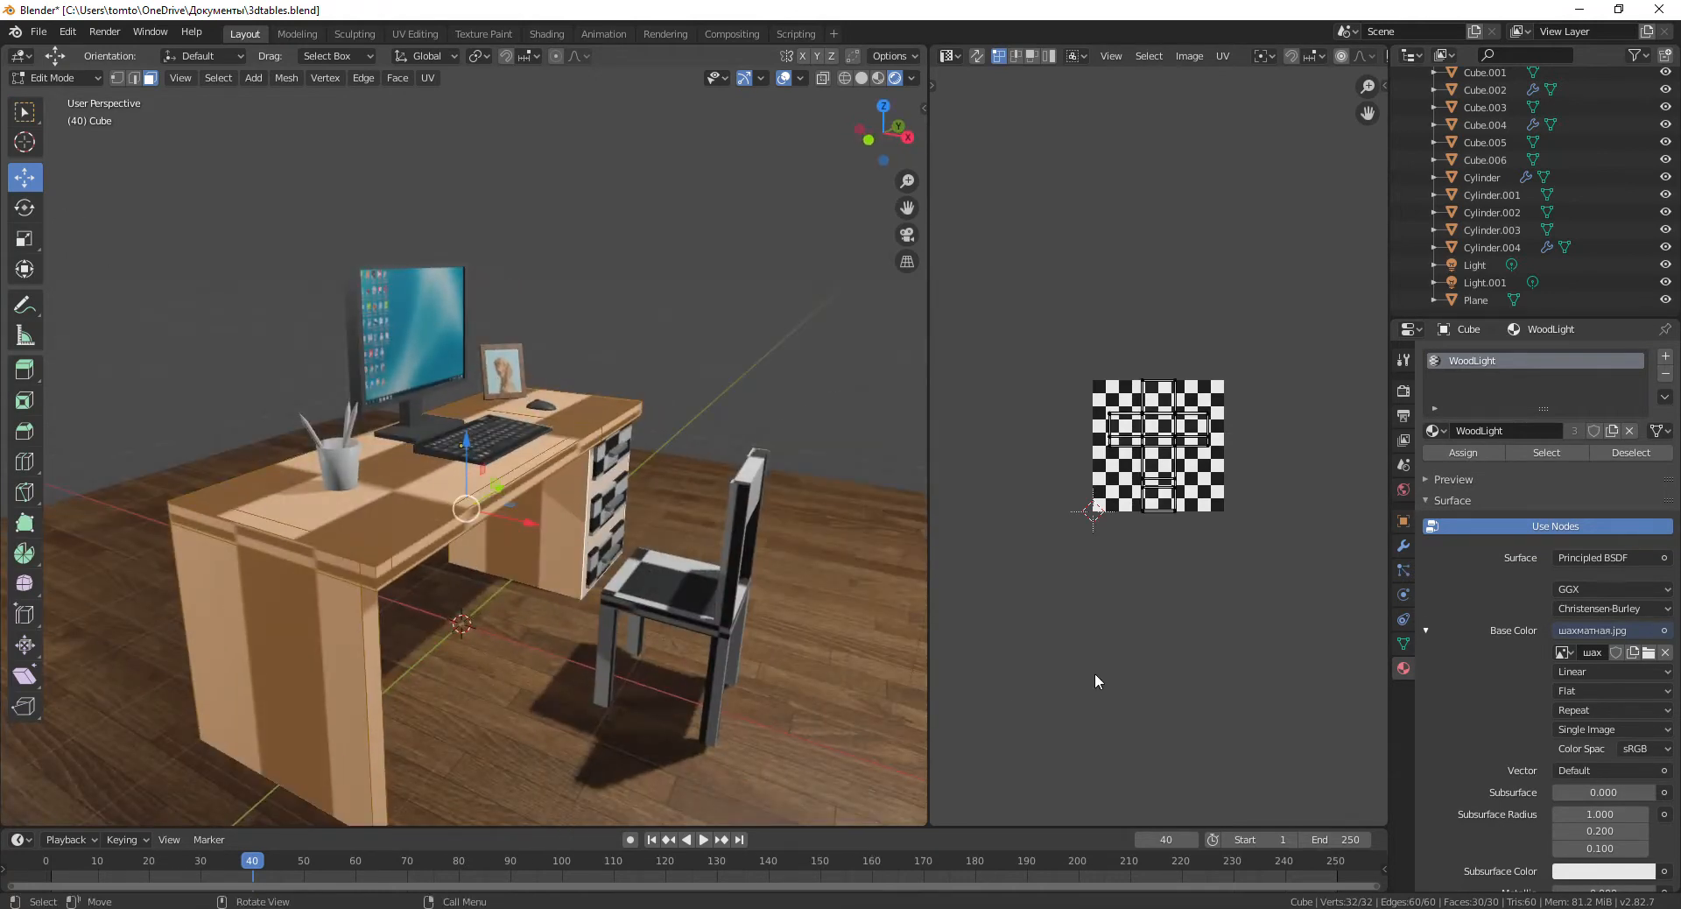
Select the desk's entire UV layout and scale it to more than double its size over the checkerboard.
scroll(1236, 427, up, 4)
key(a)
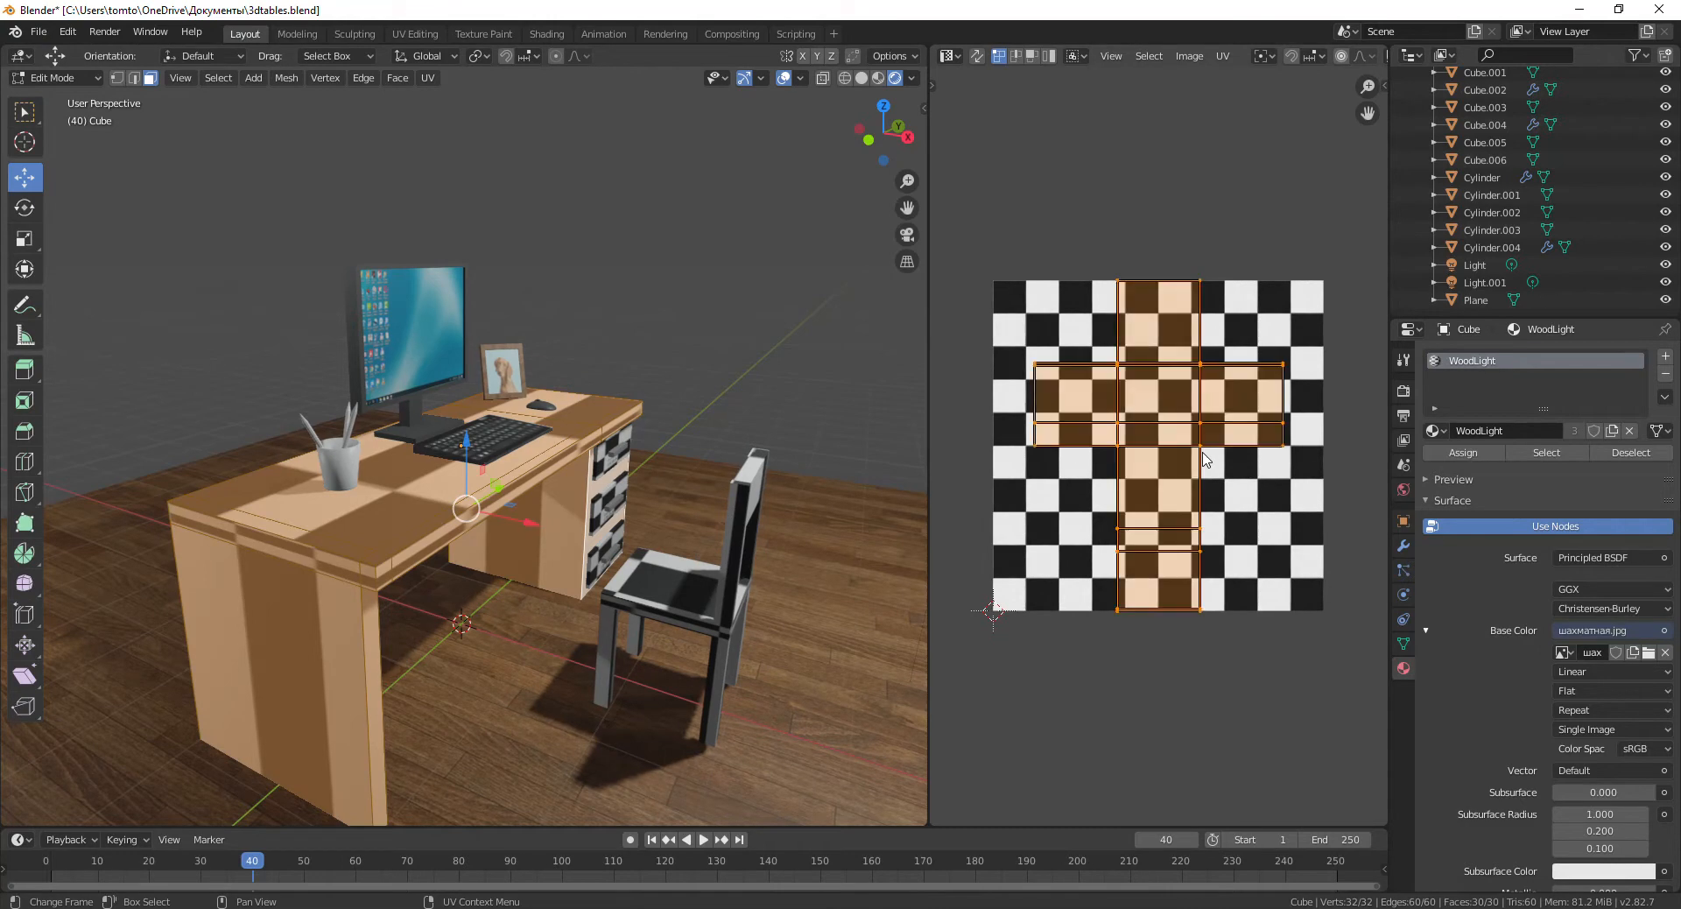
key(s)
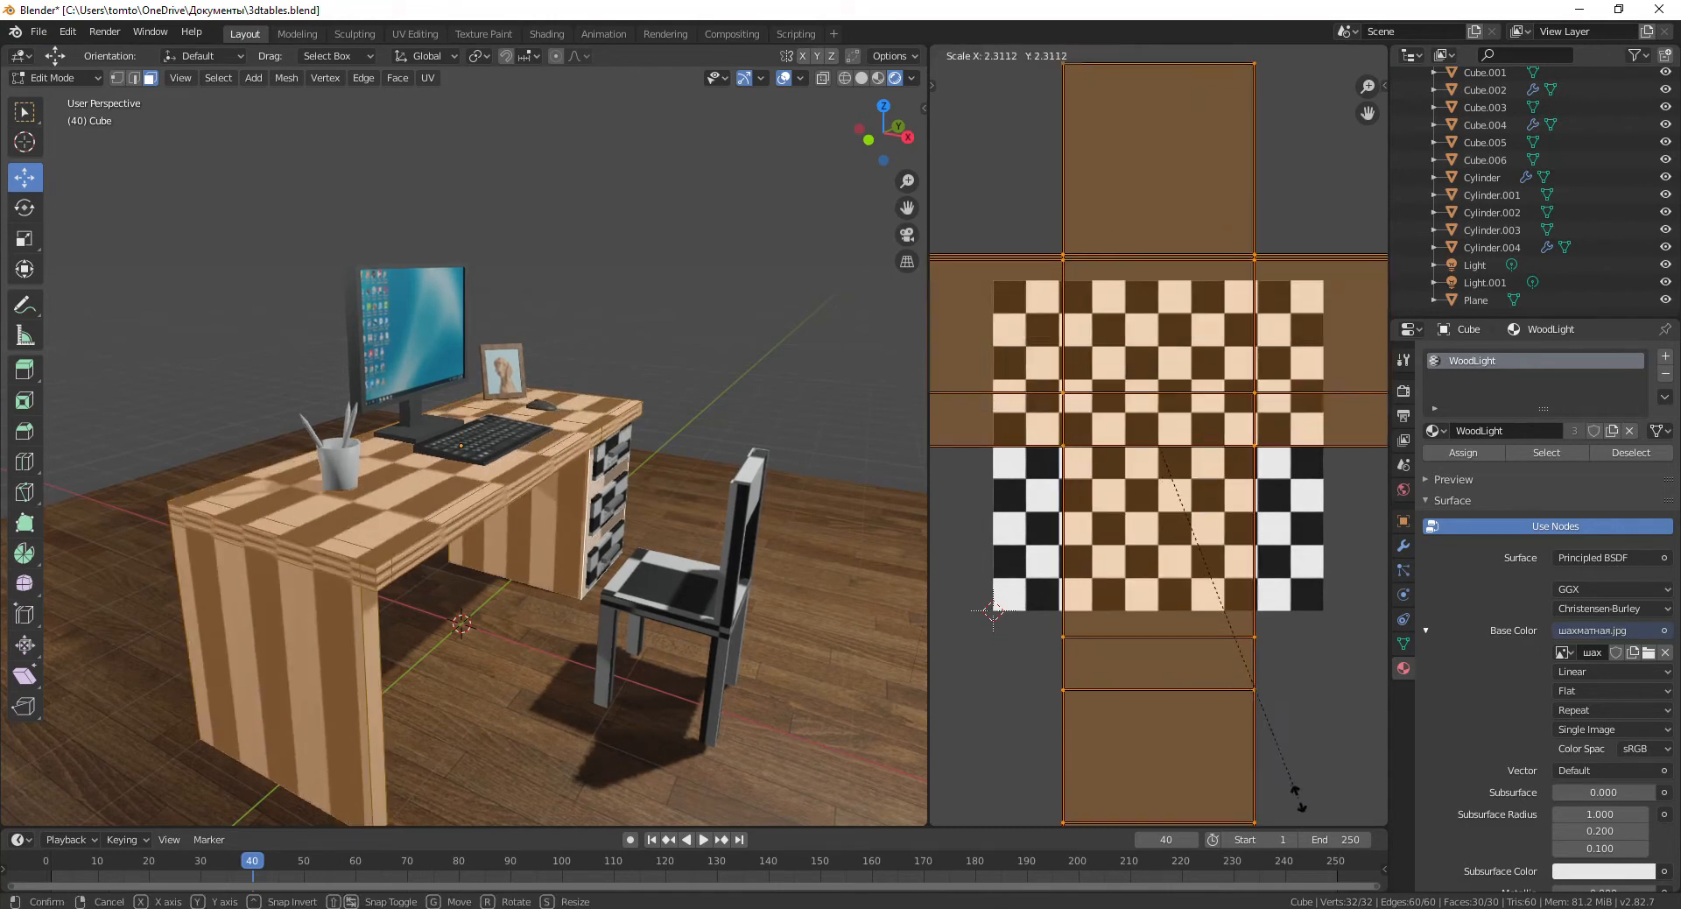
click(1306, 808)
scroll(769, 497, down, 4)
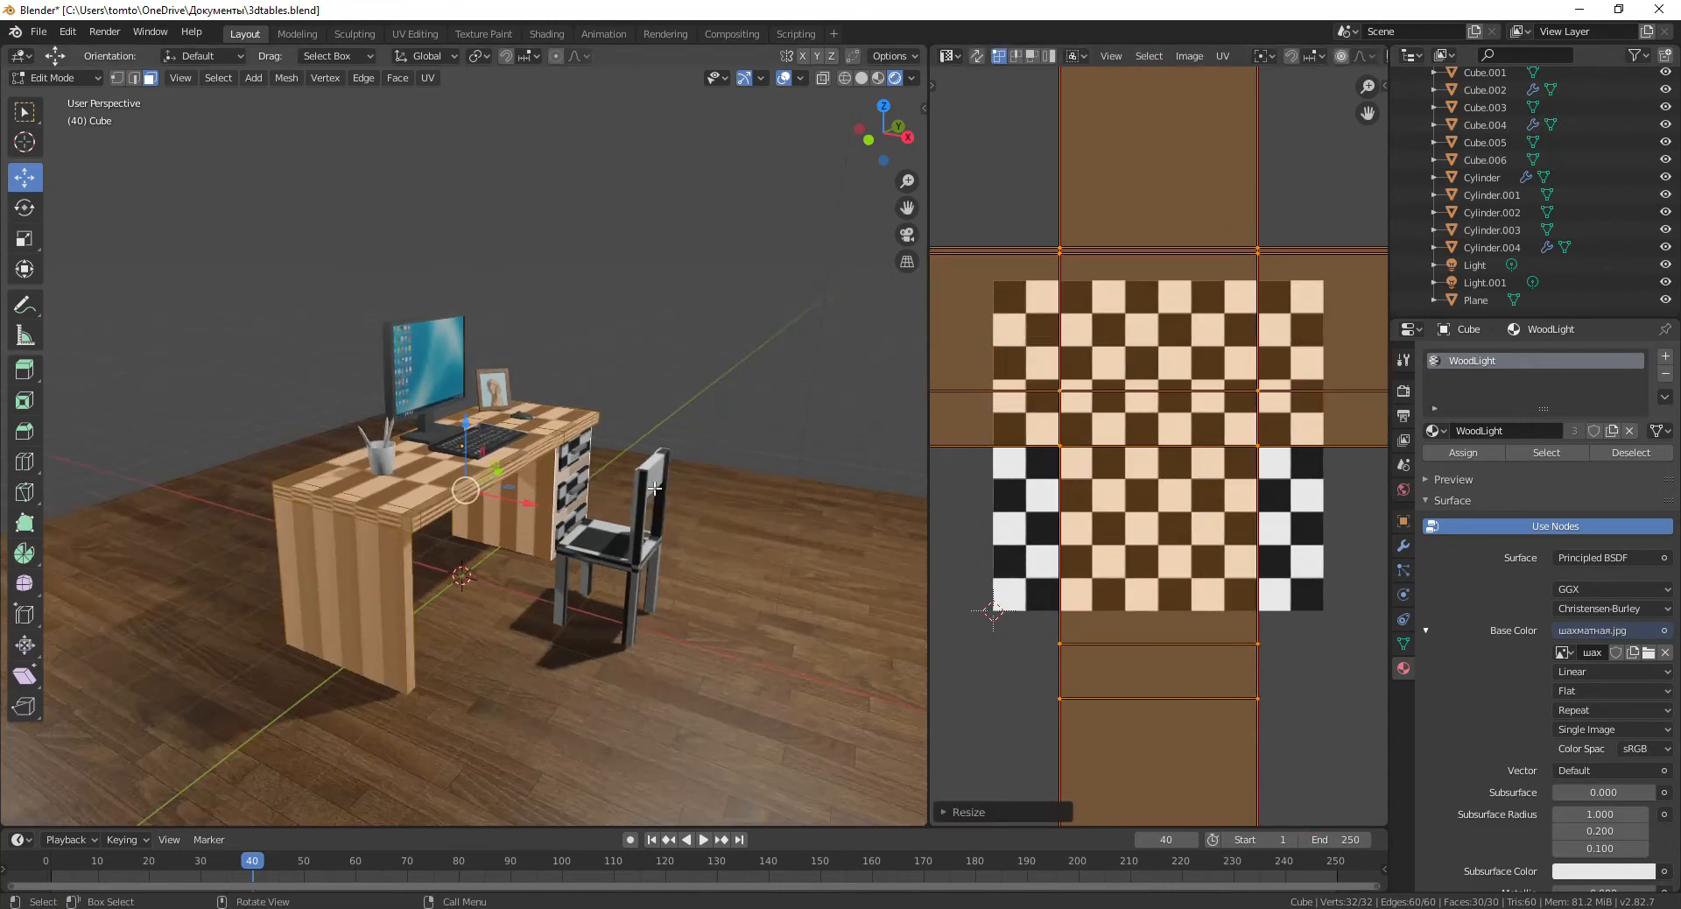
Inspect how the checker pattern stretches on the narrow edge faces of the tabletop by selecting them individually.
middle_drag(639, 481, 670, 511)
click(540, 473)
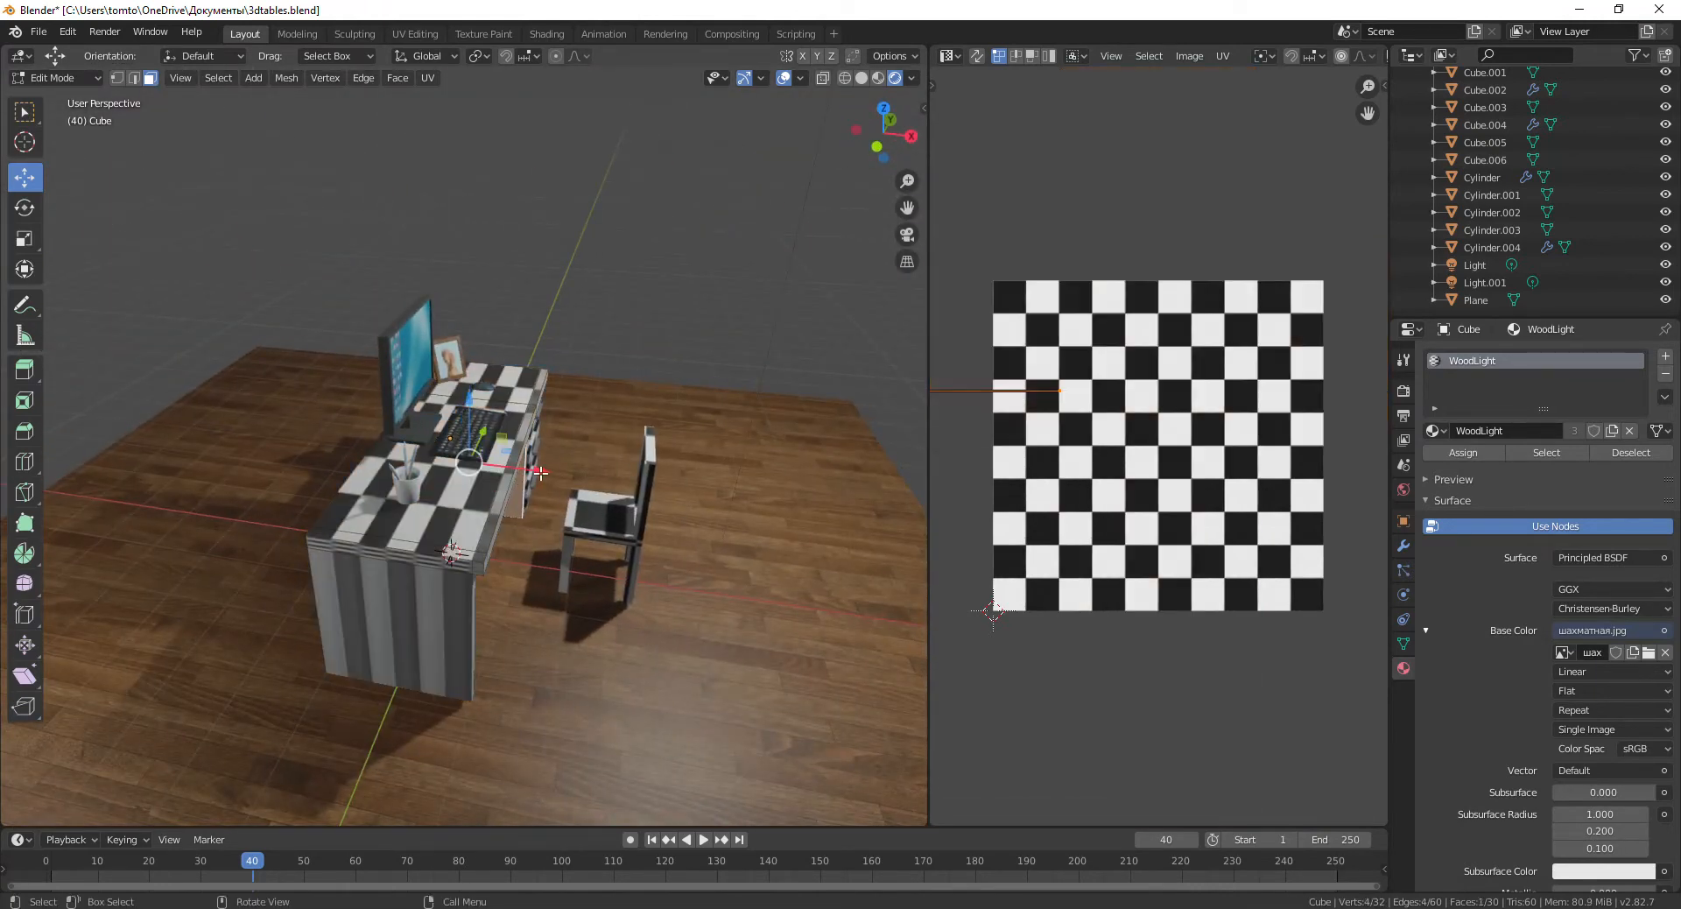
scroll(593, 381, up, 7)
middle_drag(594, 385, 459, 605)
scroll(374, 450, down, 7)
scroll(381, 601, up, 4)
click(491, 610)
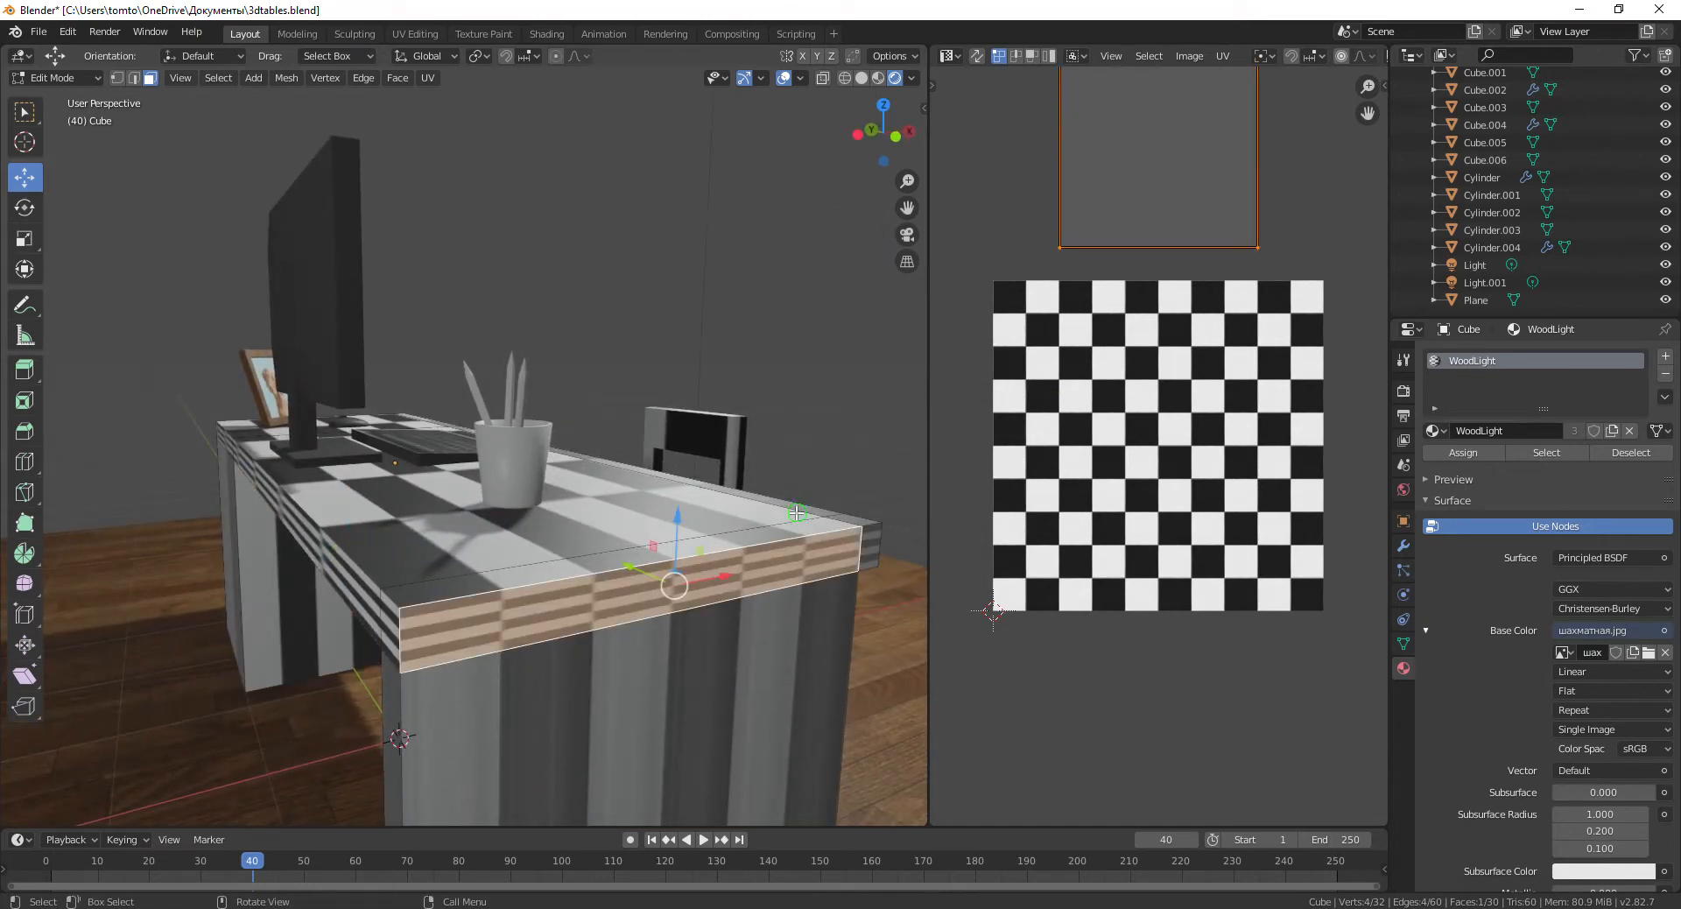
Compare the checker mapping on the large tabletop face, the face above the drawers and the narrow end strip.
middle_drag(796, 513, 413, 386)
click(365, 456)
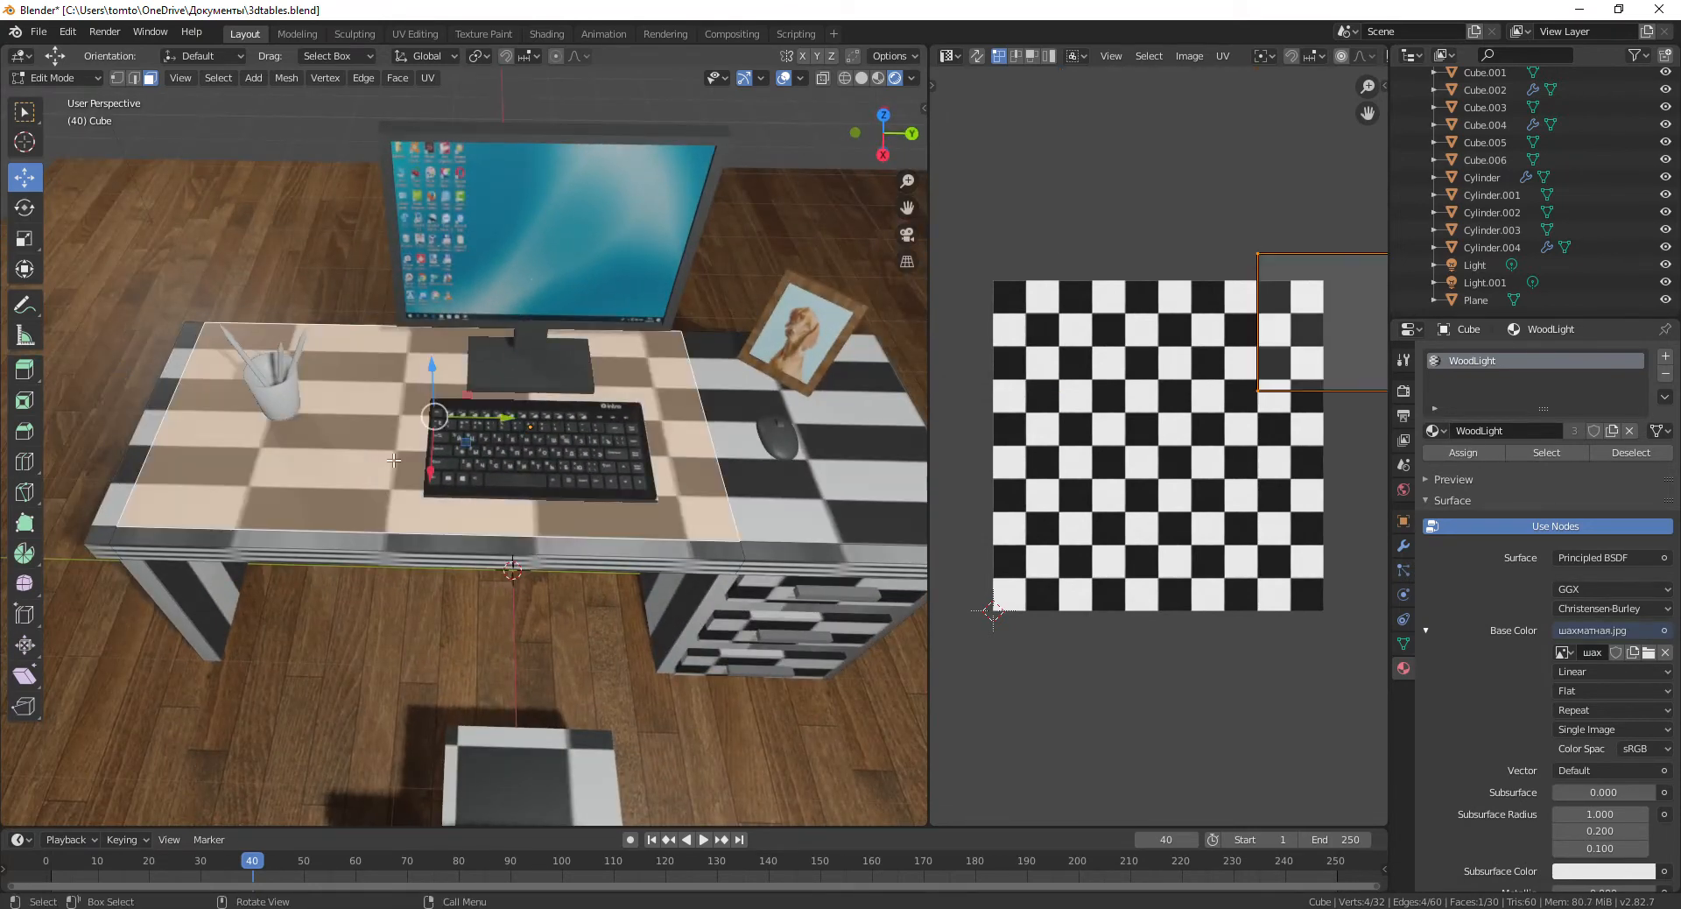
click(827, 462)
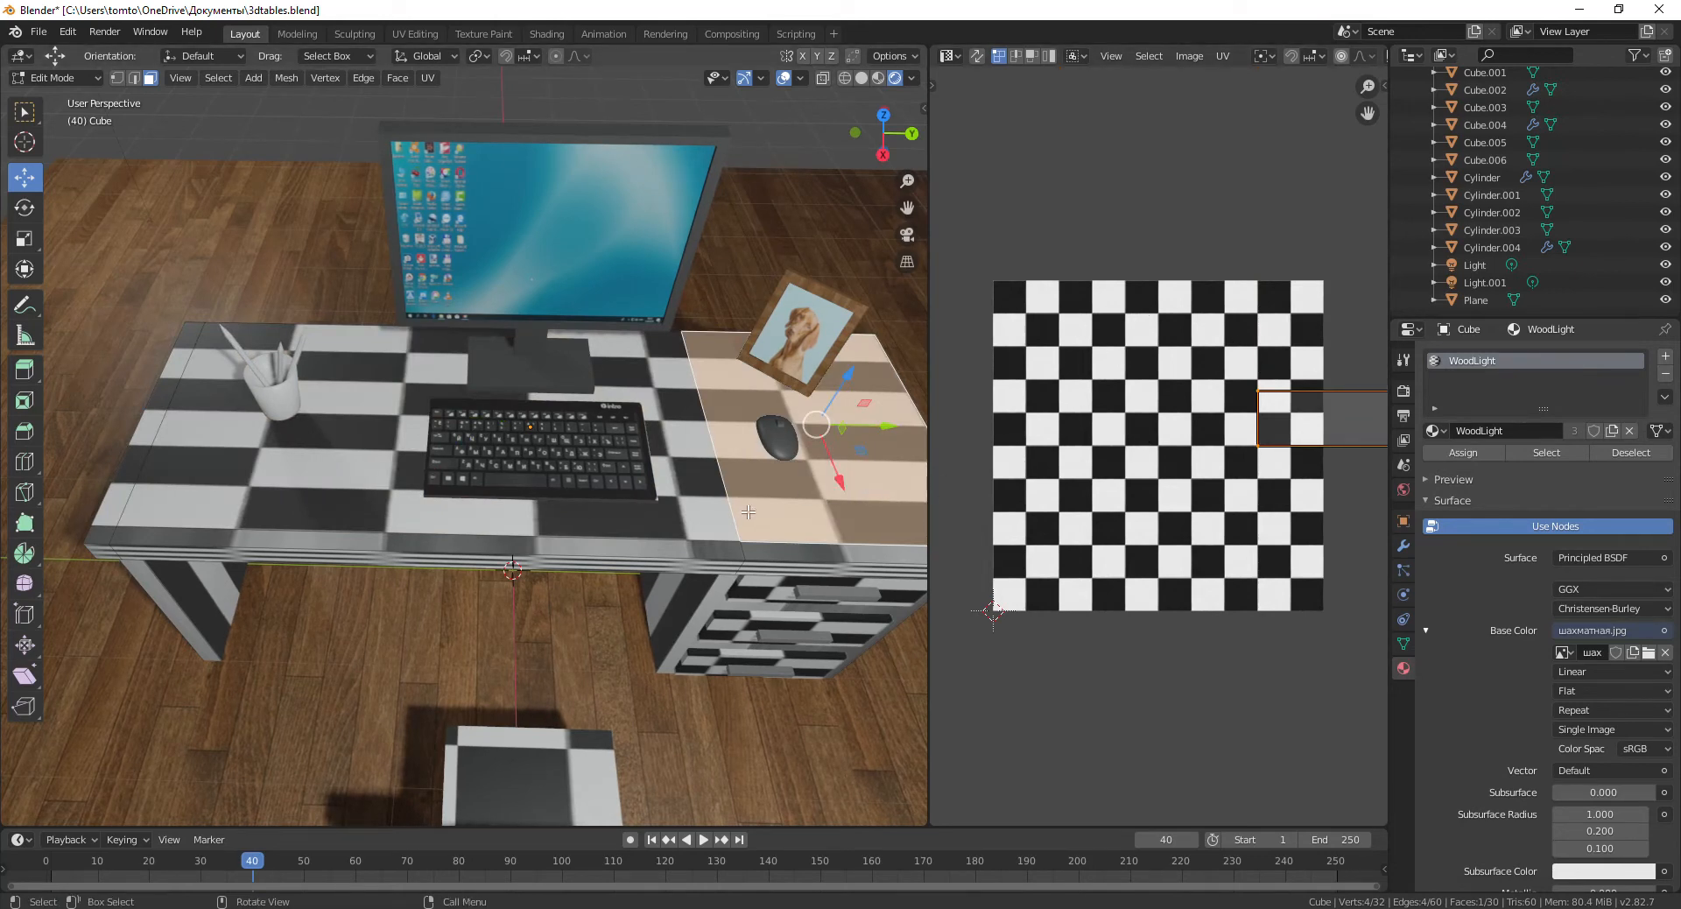
click(326, 491)
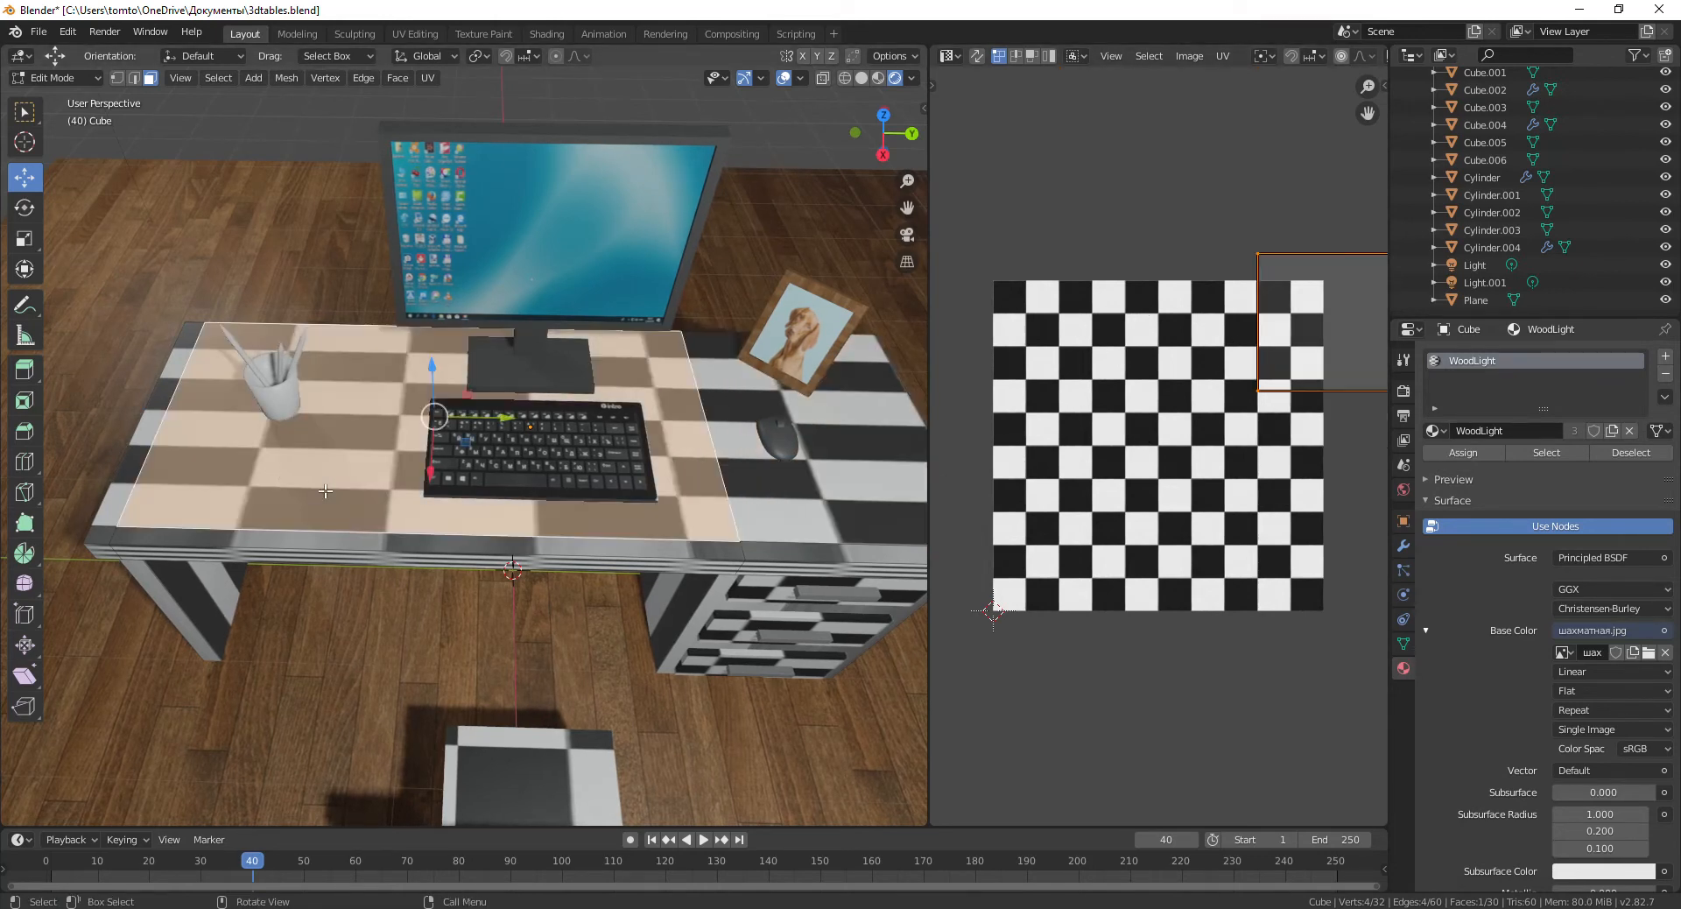
click(142, 439)
Examine the texture stretching on the tabletop's end face, the side panel and the long front edge.
middle_drag(121, 526, 386, 439)
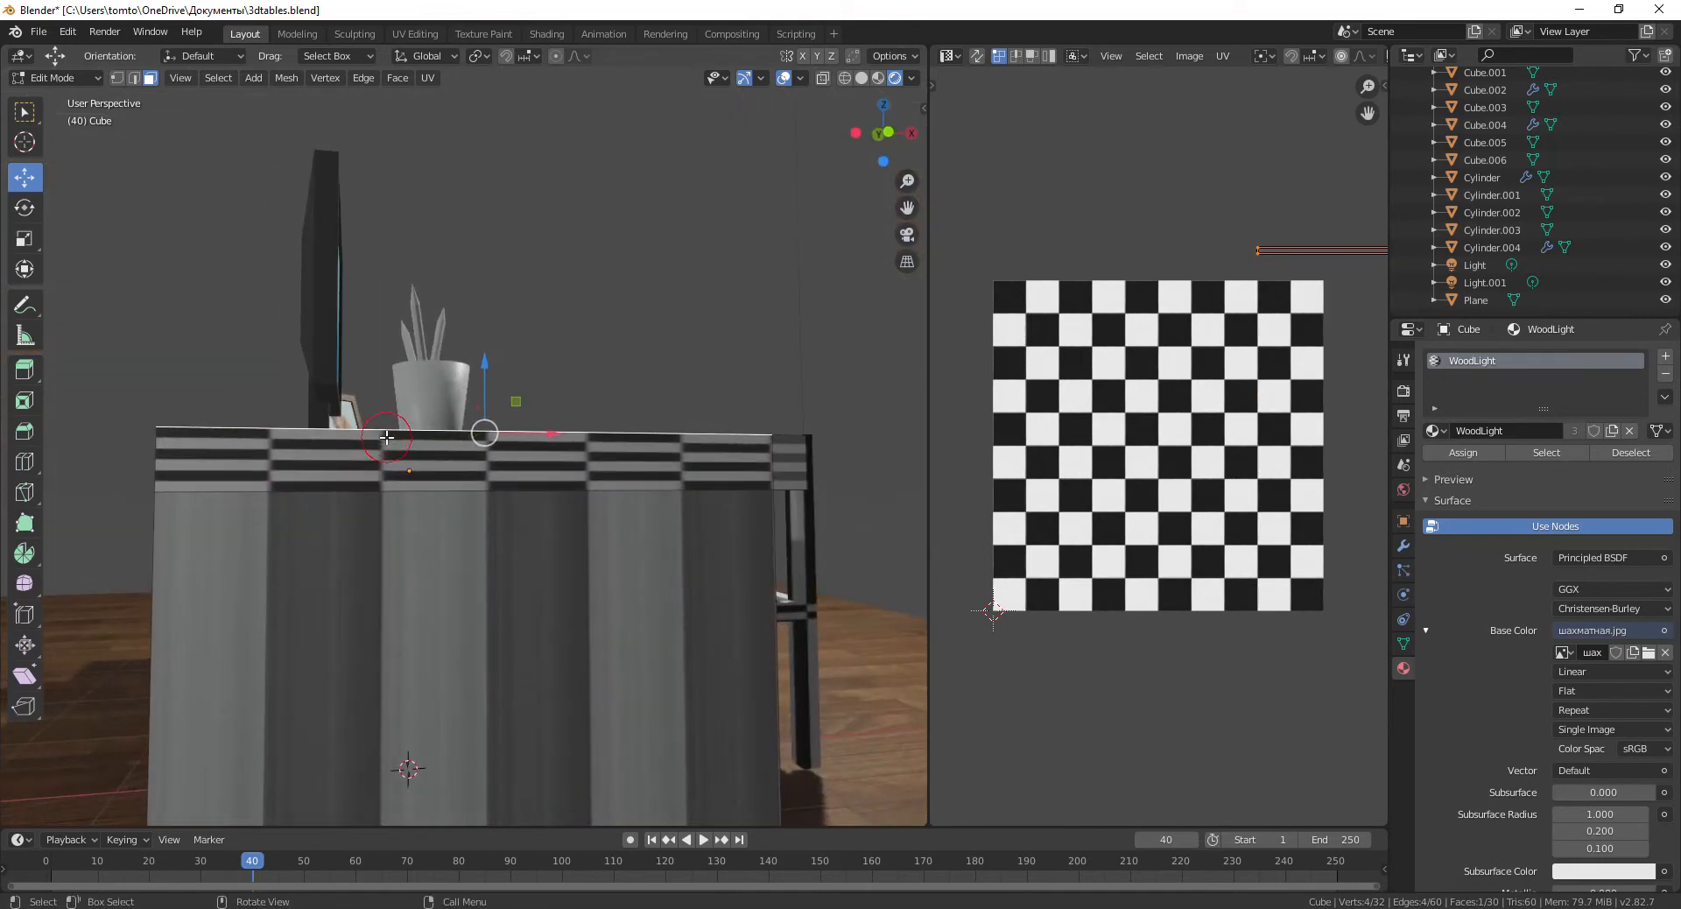
click(386, 440)
scroll(678, 474, down, 3)
scroll(1110, 455, down, 1)
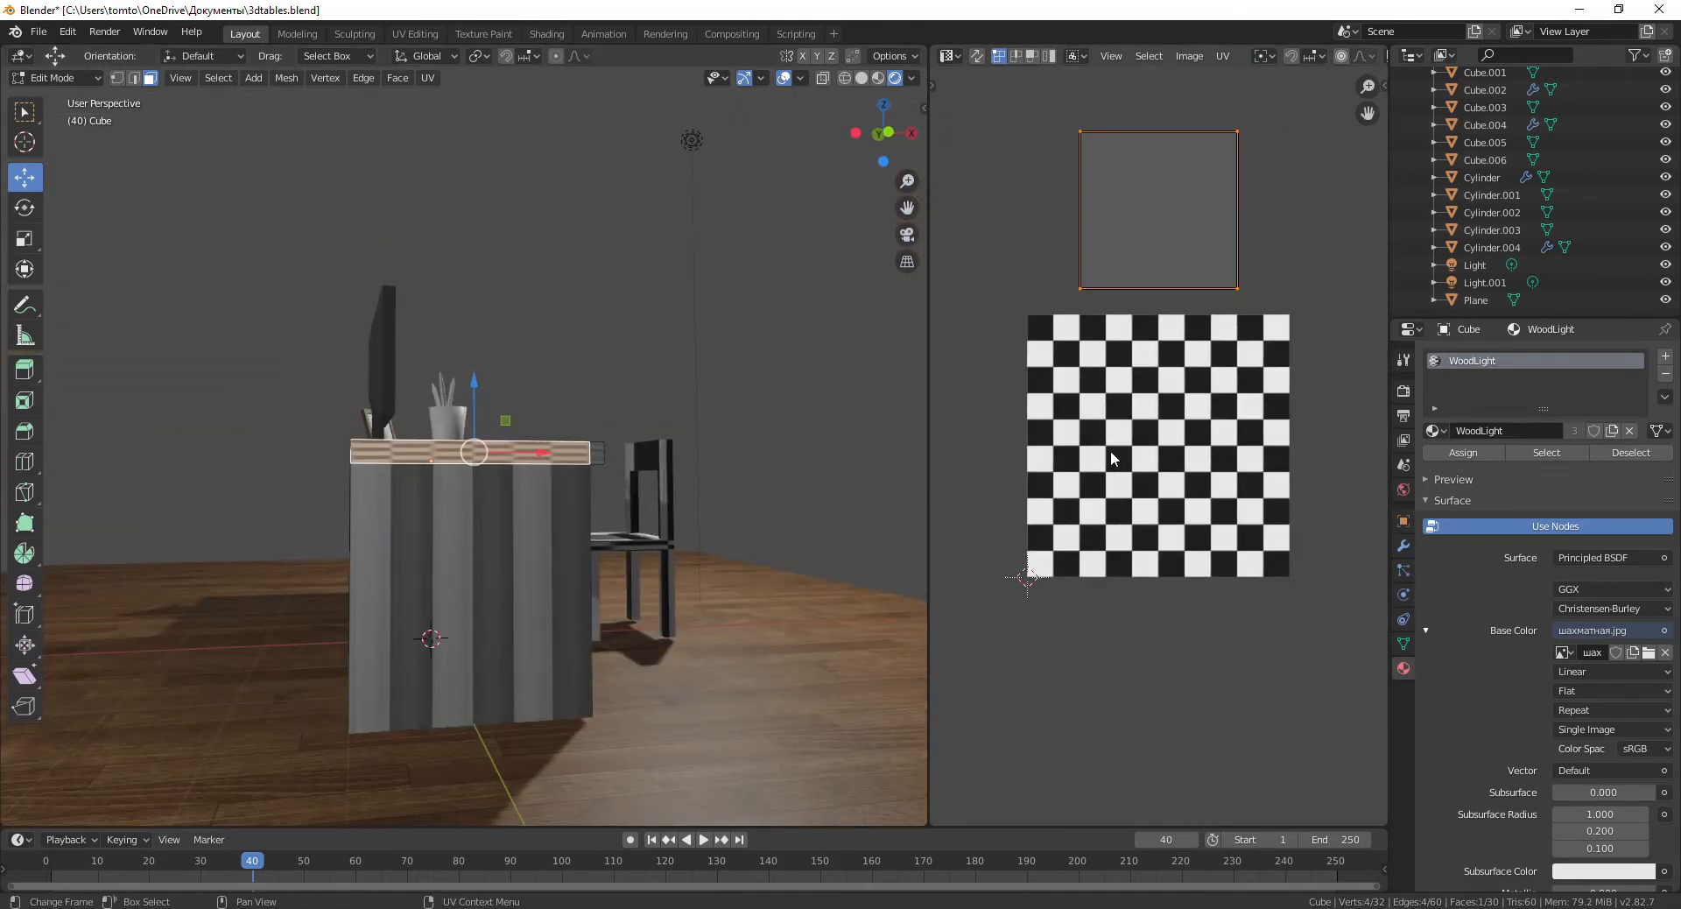
middle_drag(618, 498, 477, 543)
click(334, 596)
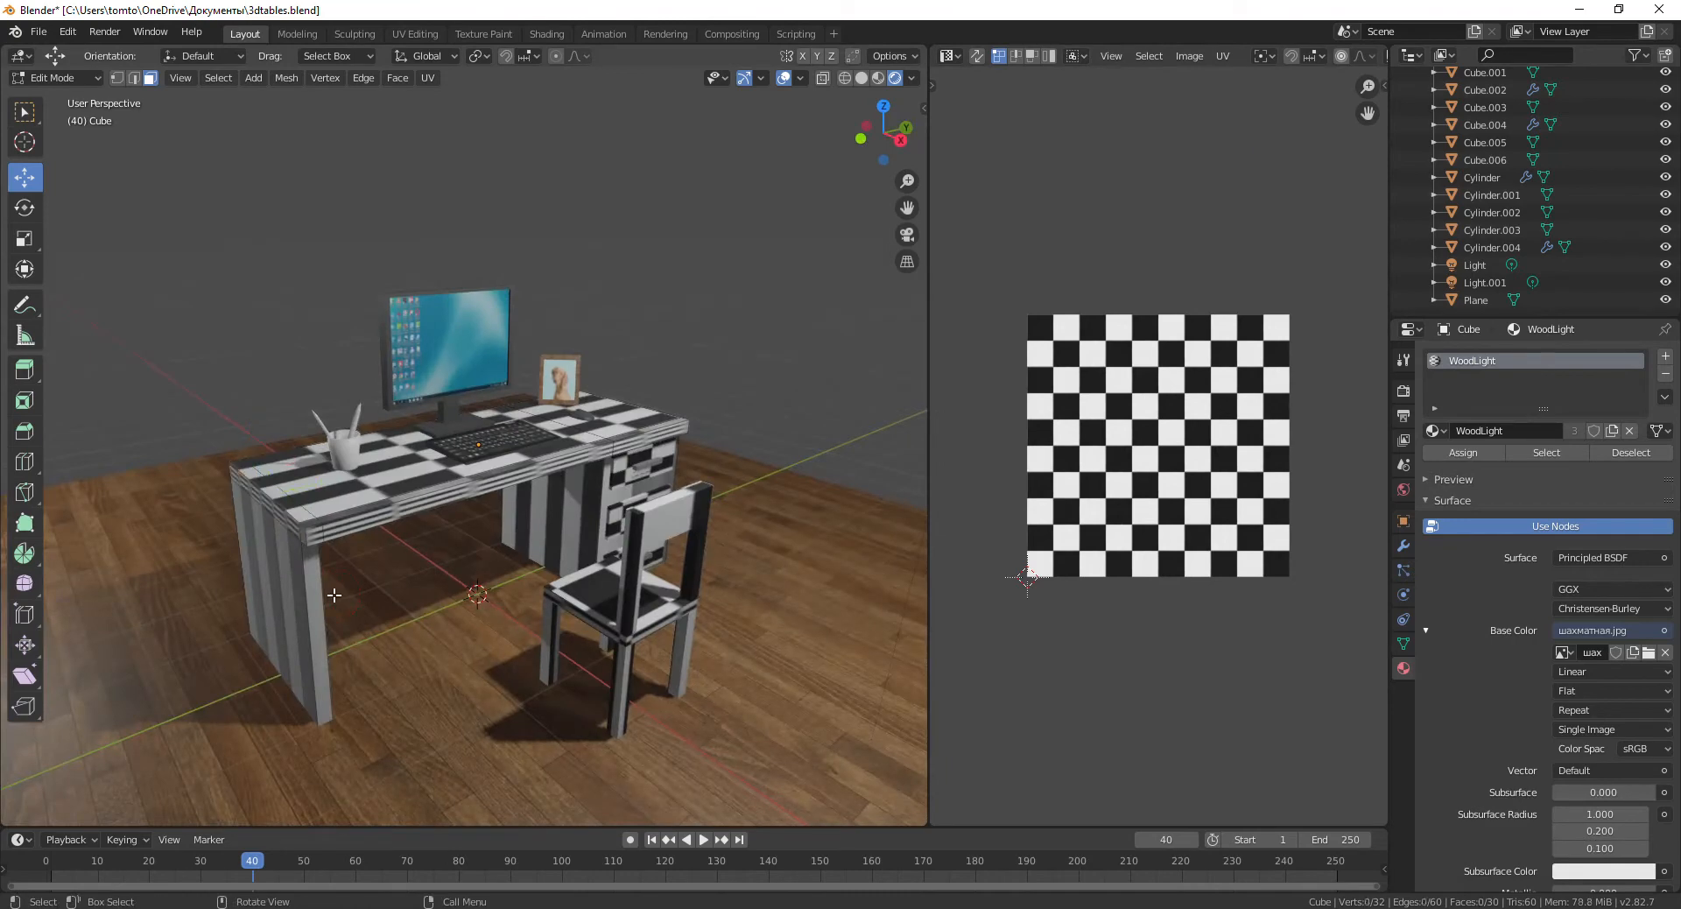
click(259, 595)
click(421, 498)
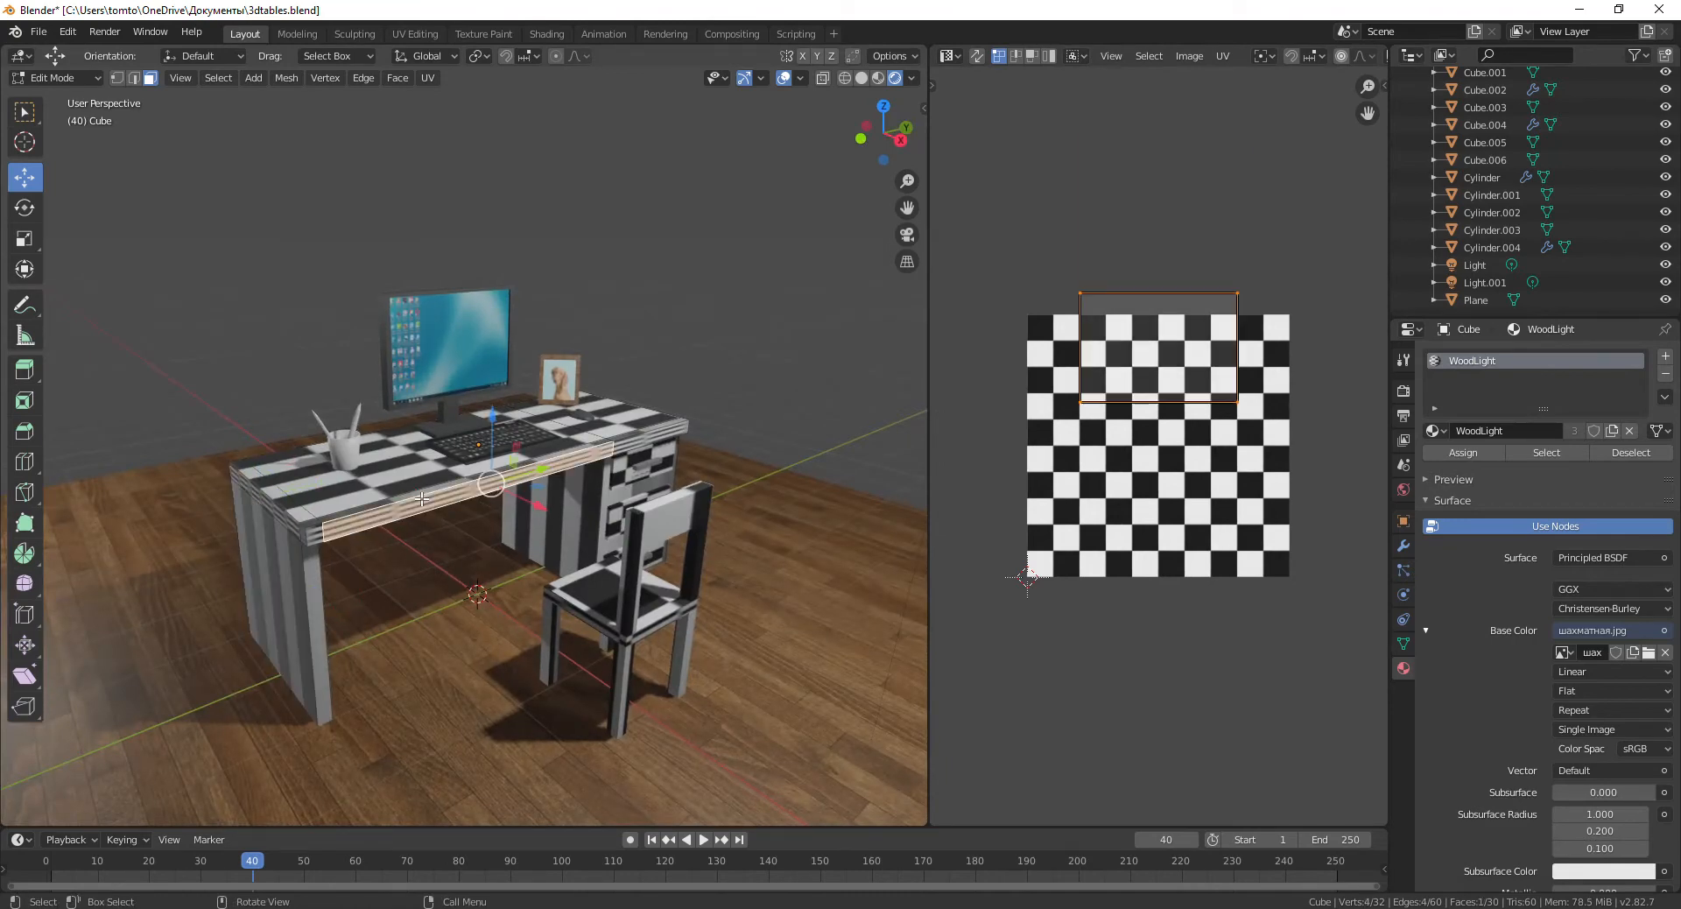
Unwrap all desk faces with Smart UV Project, using an angle limit of 66 and an island margin of 0.
key(a)
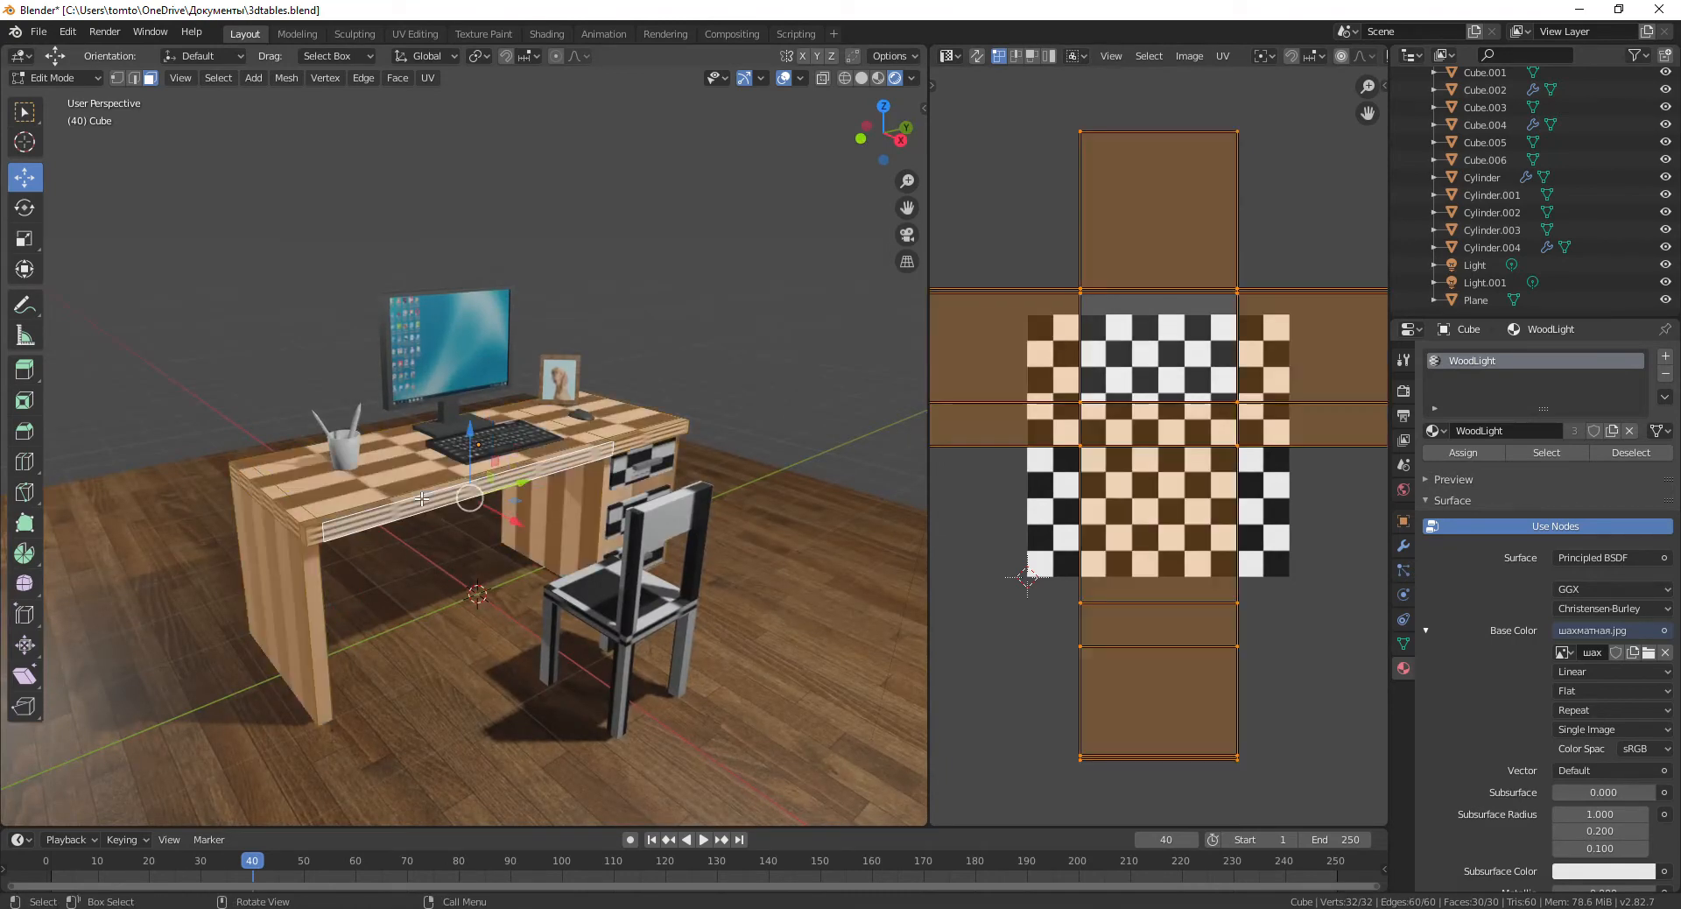
scroll(1143, 458, down, 3)
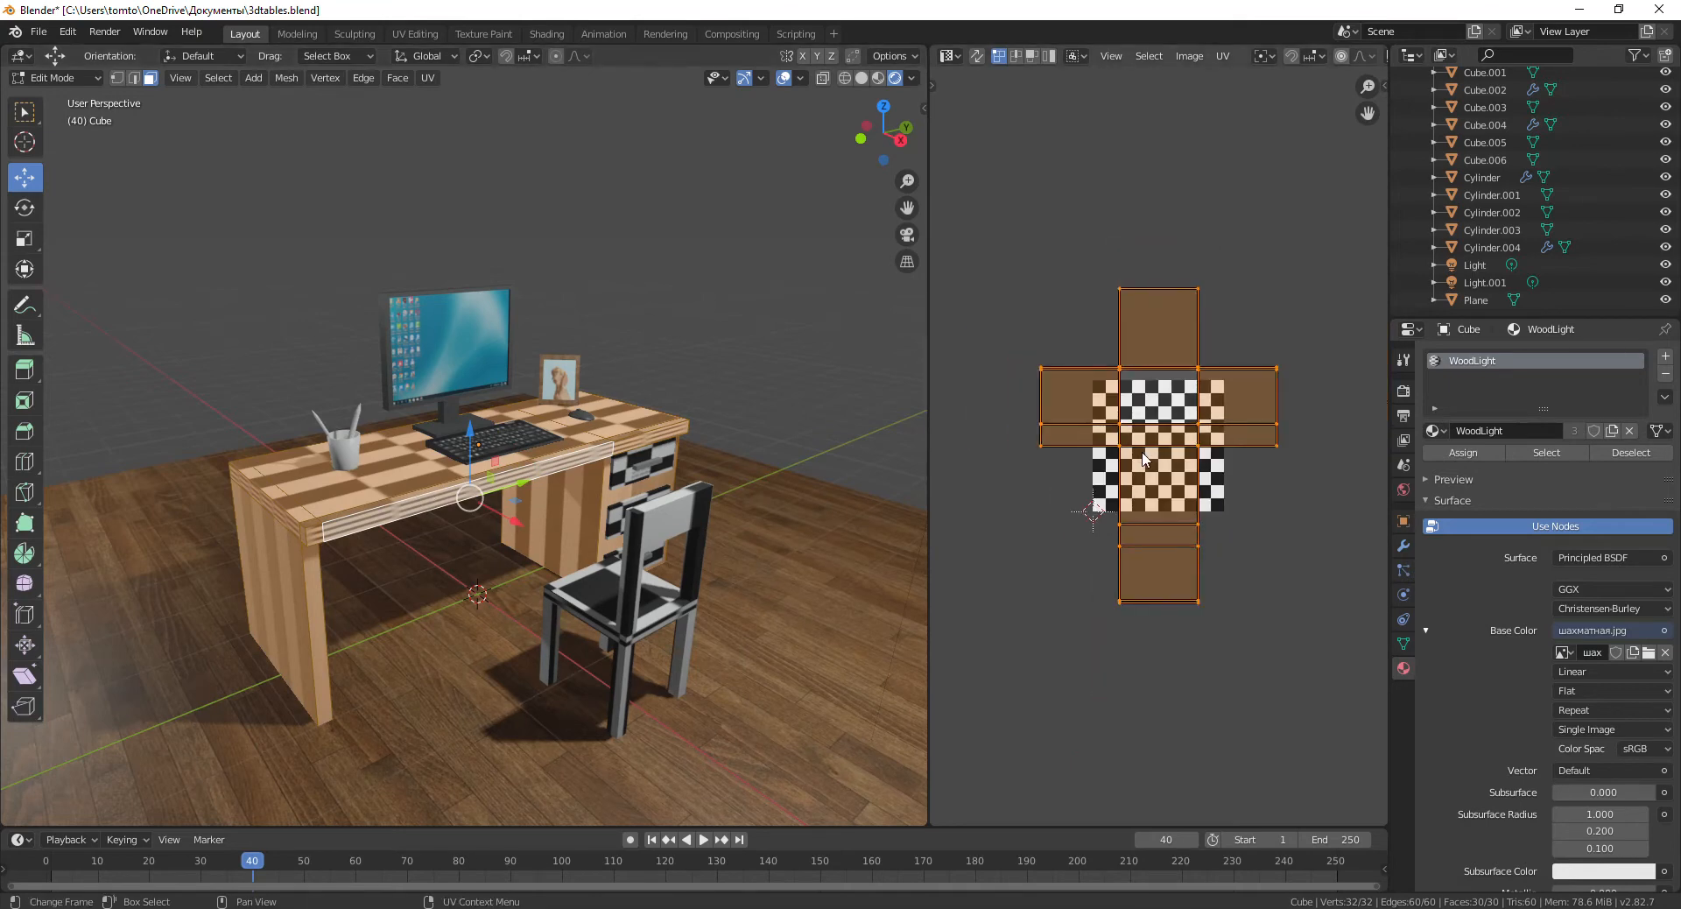
scroll(1143, 458, up, 1)
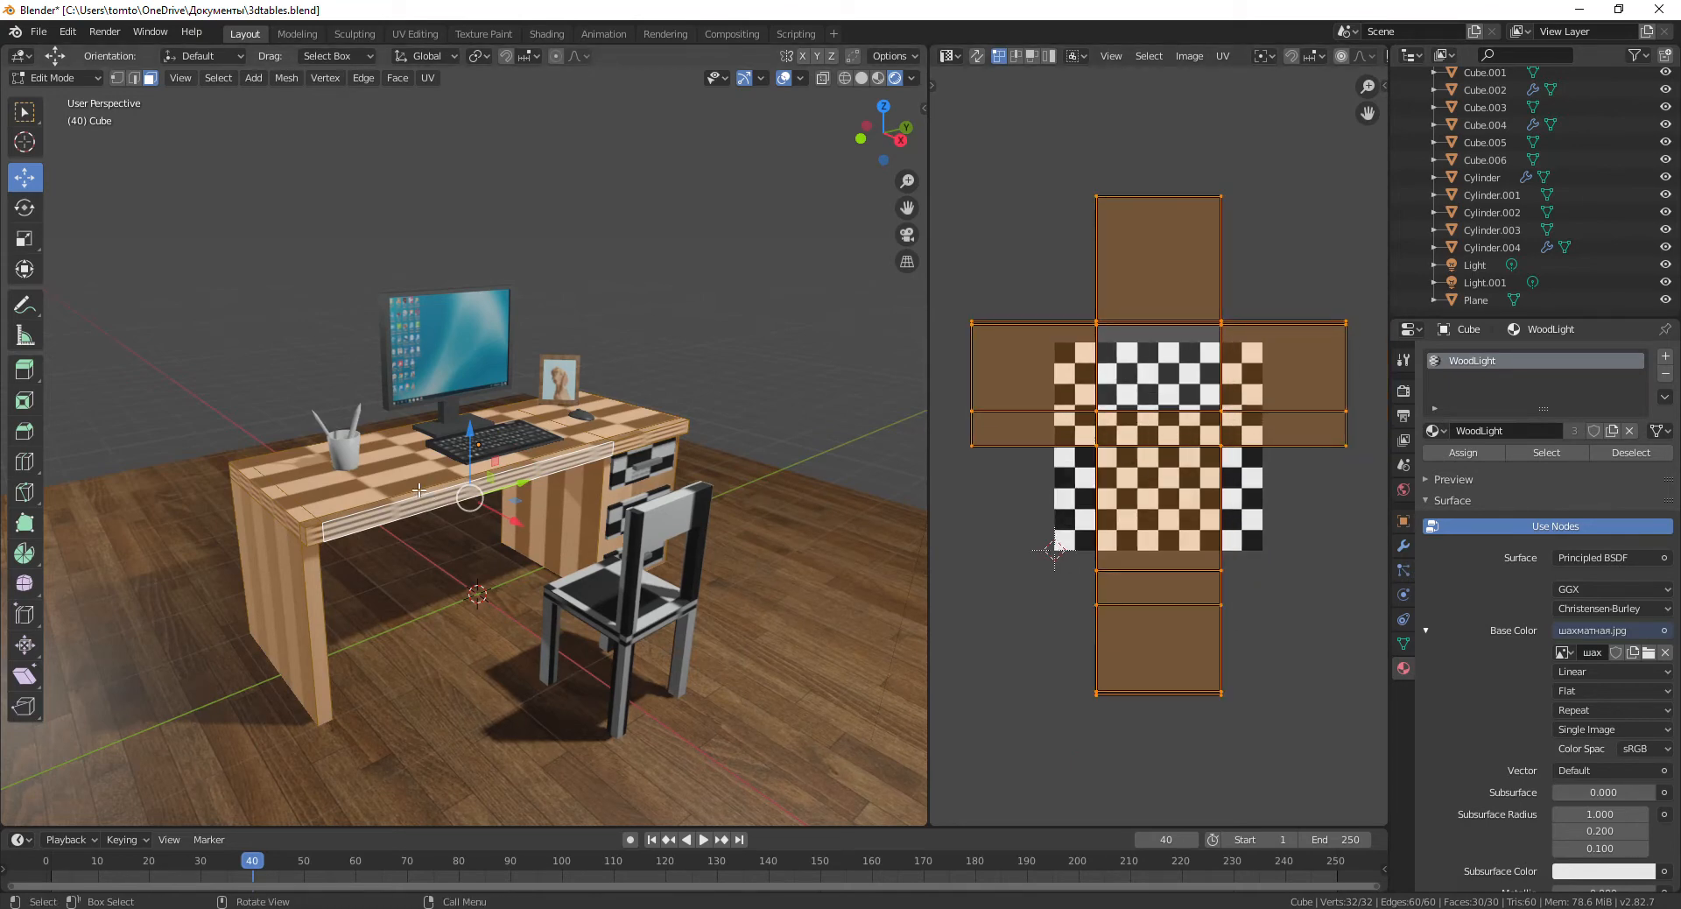
key(u)
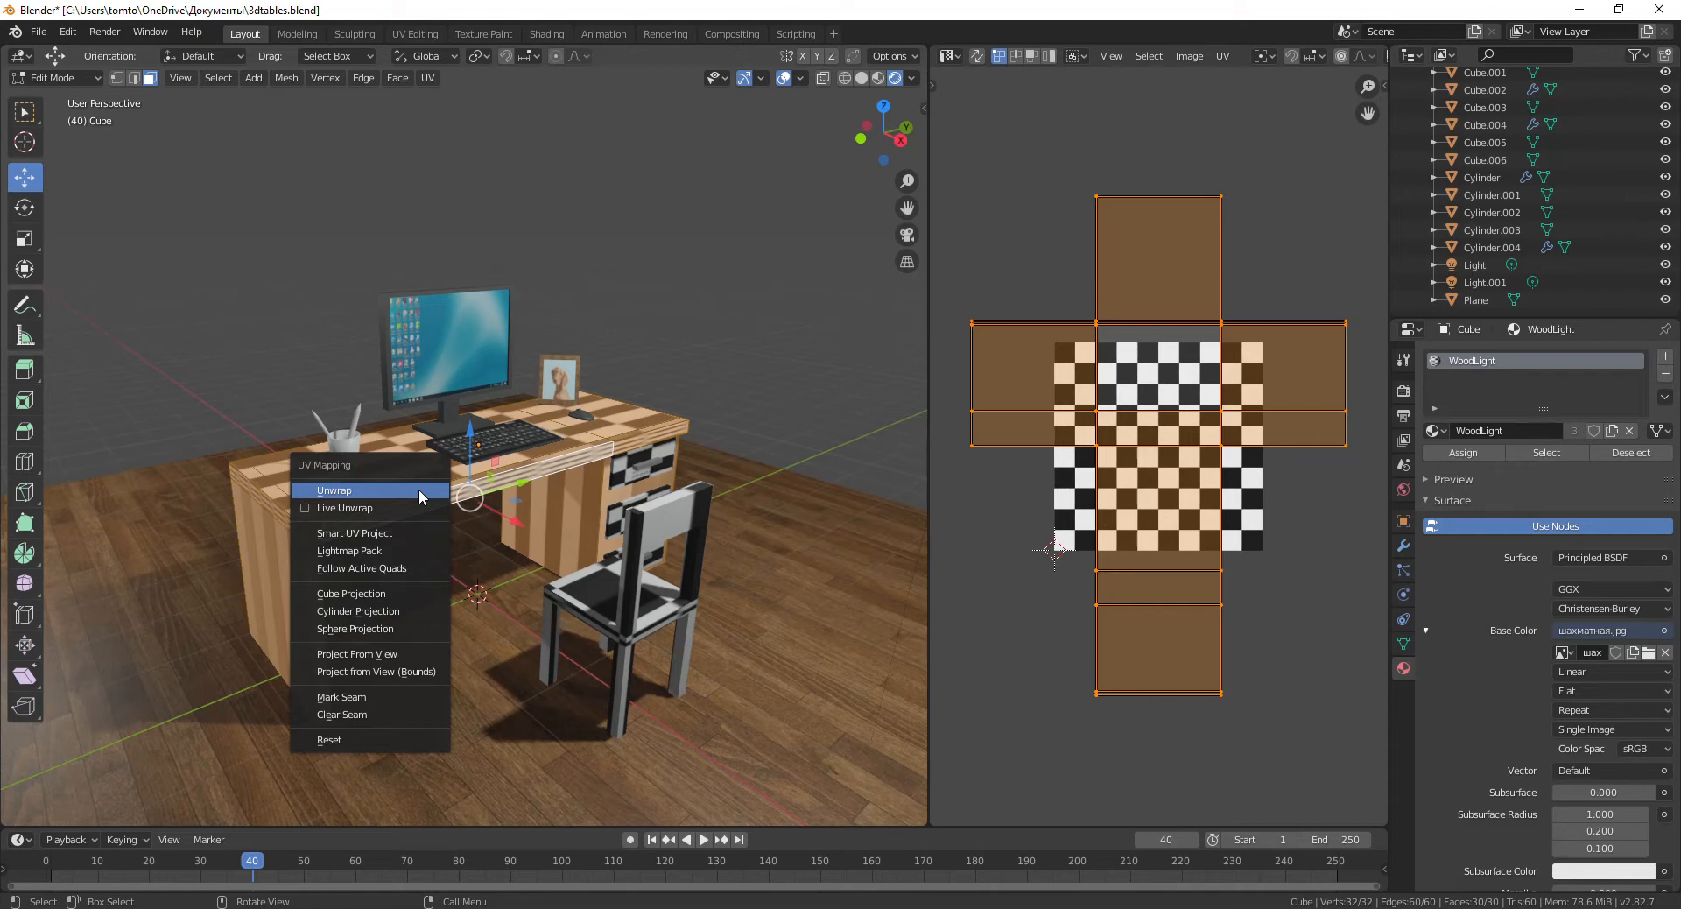
click(427, 534)
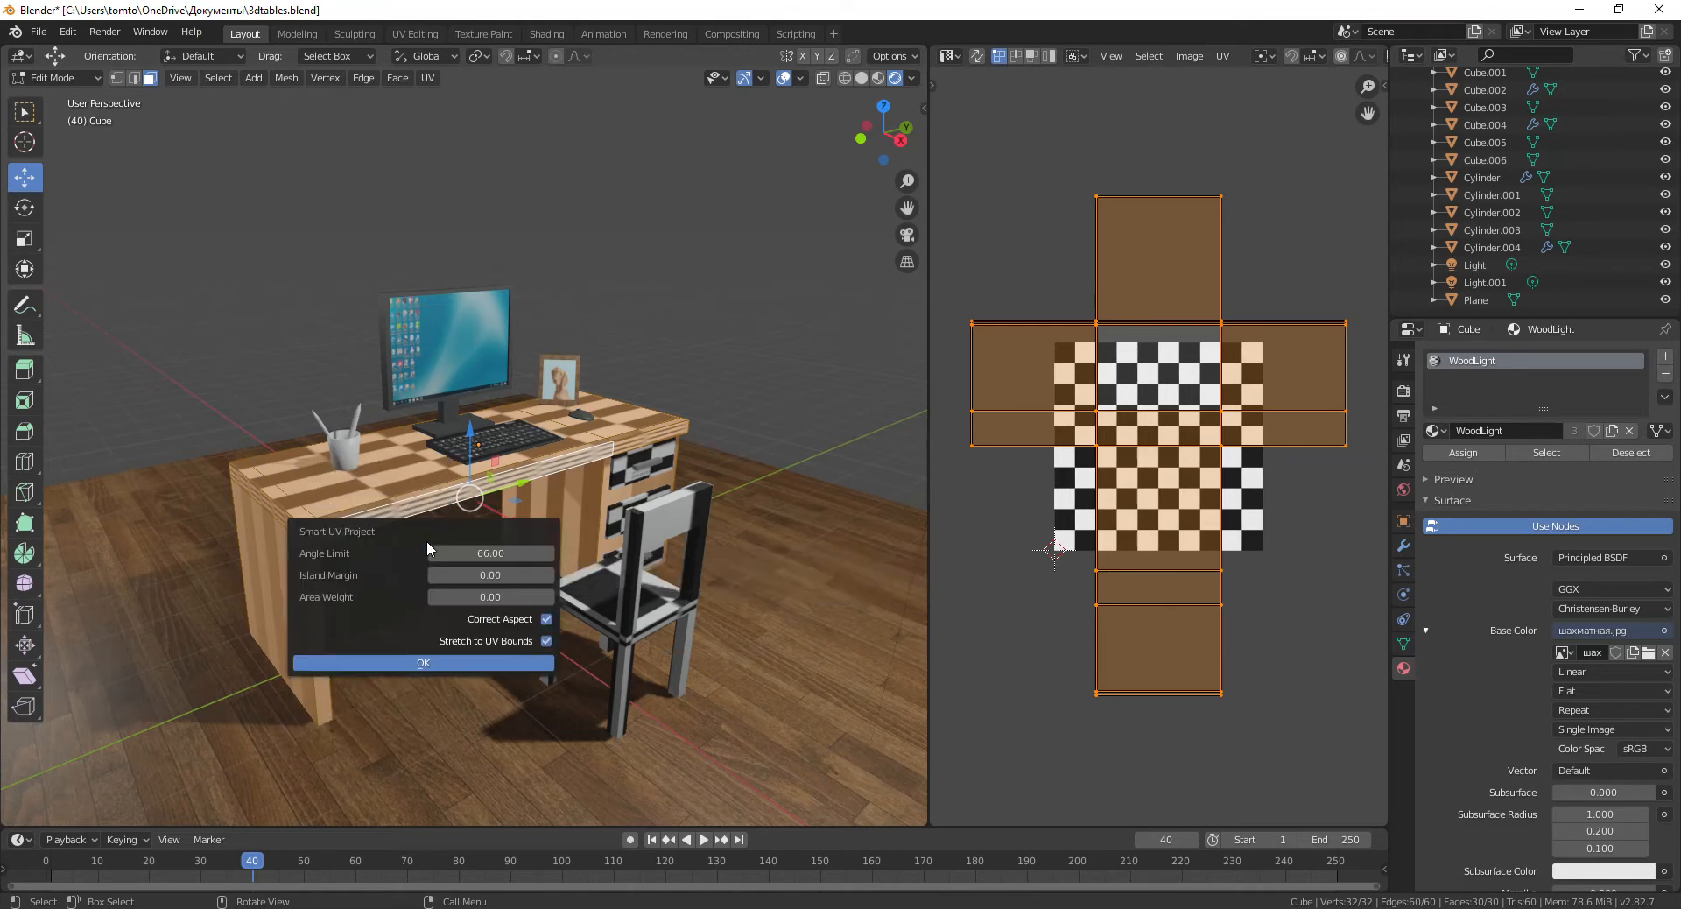
click(429, 663)
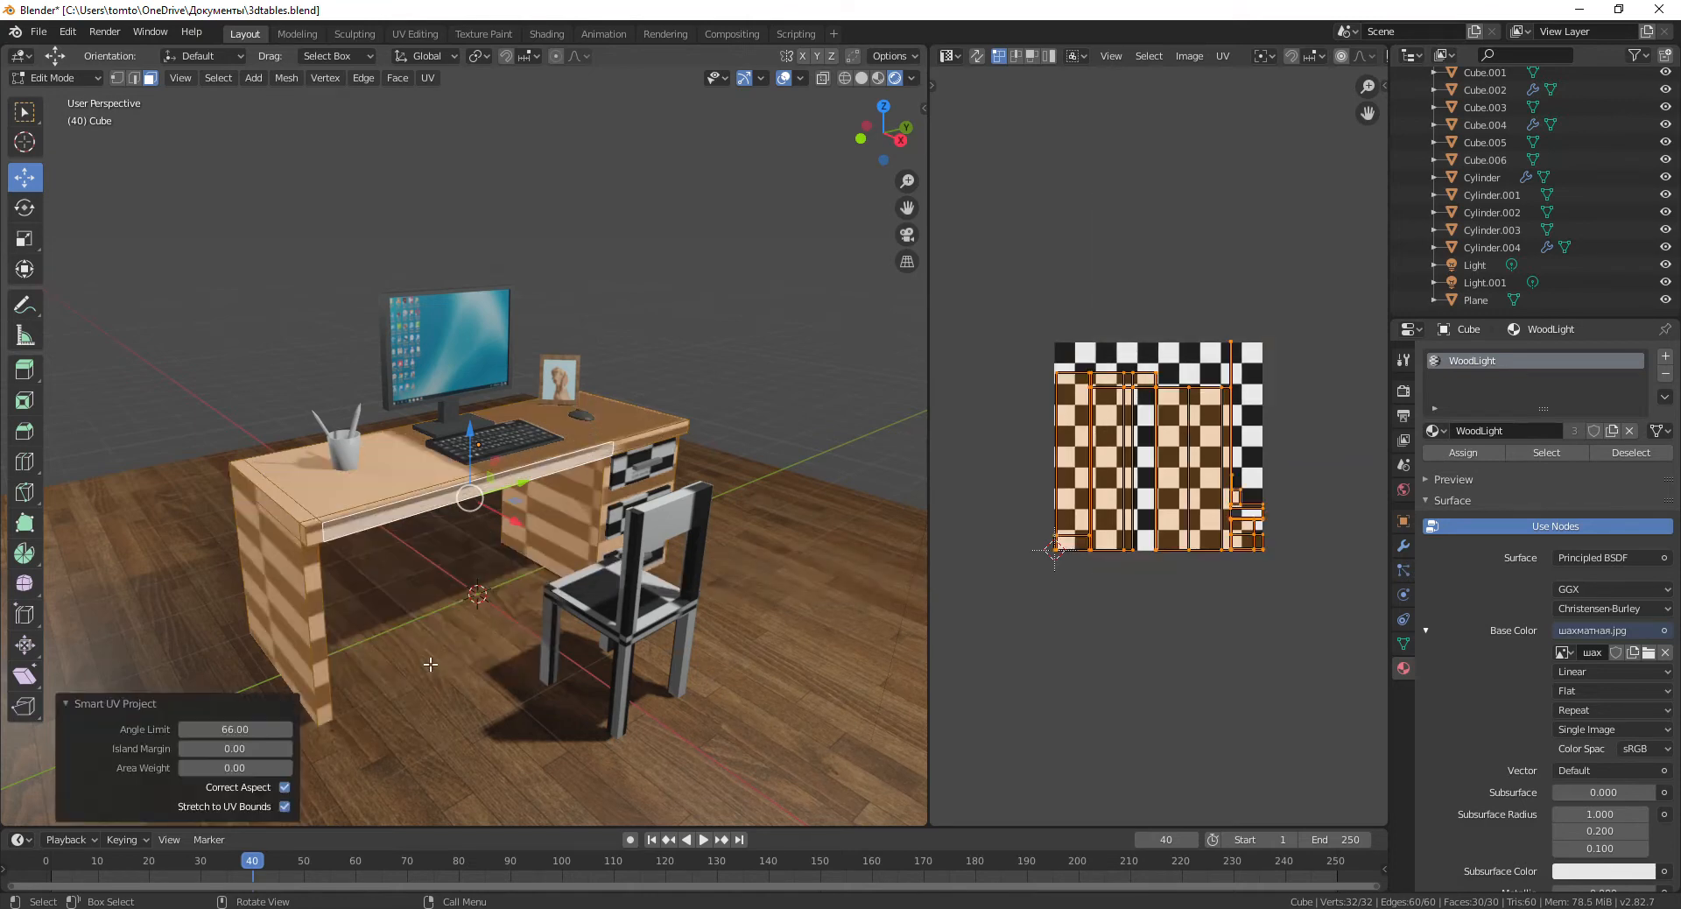
middle_drag(423, 596, 351, 596)
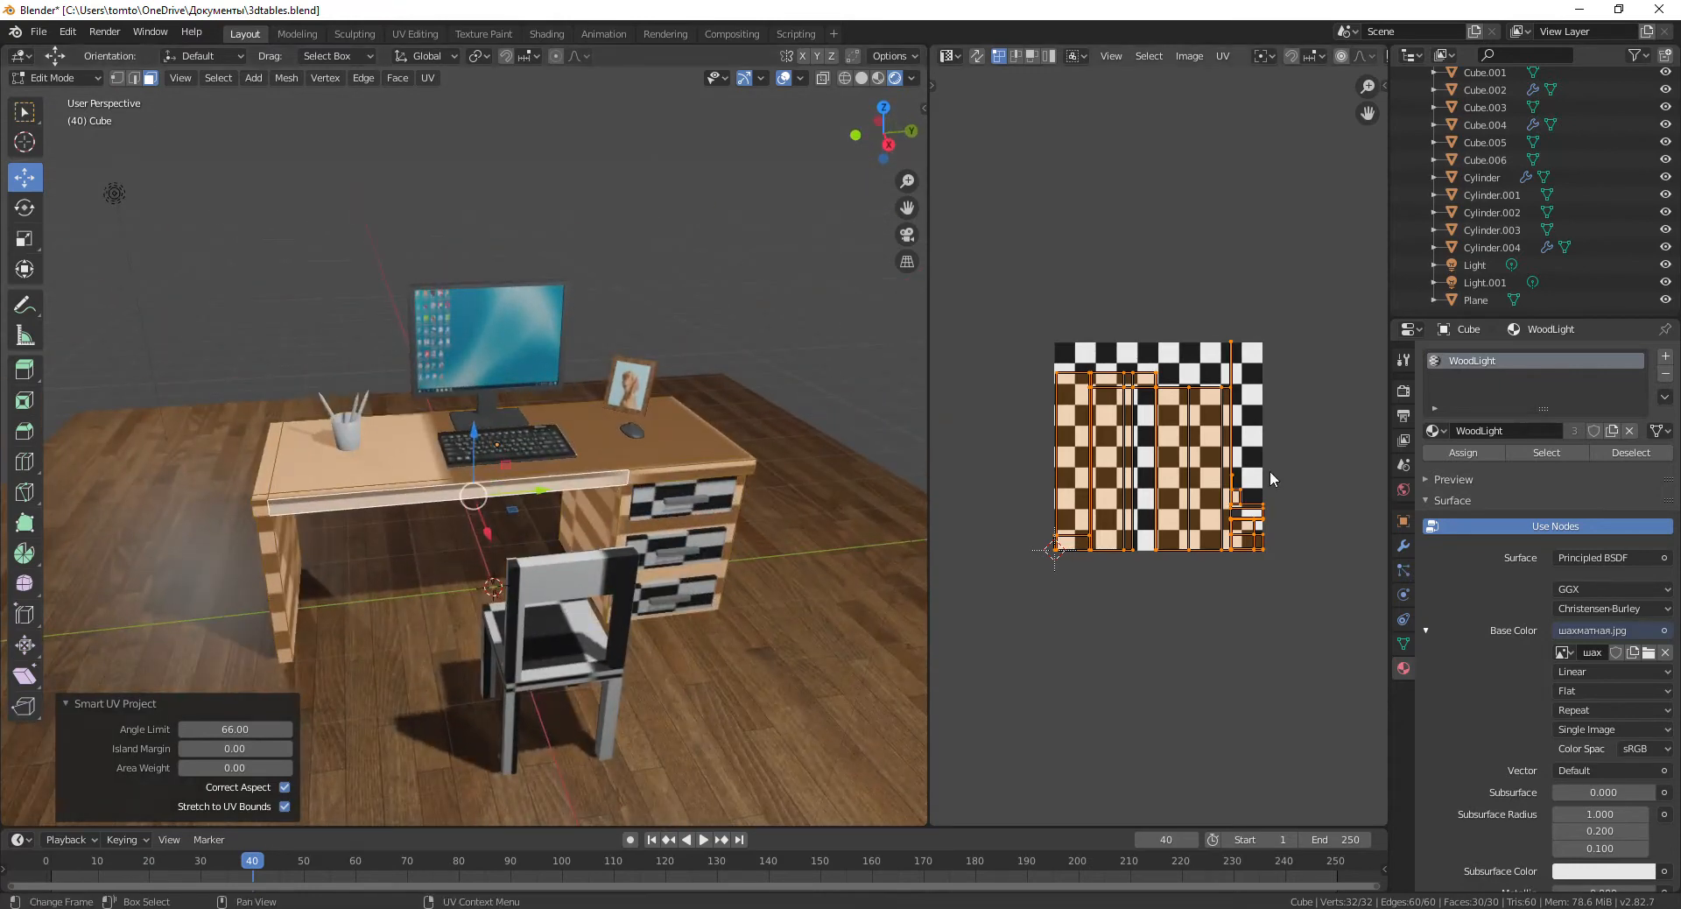
Enlarge all of the desk's projected UV islands so the checker squares repeat more densely.
key(a)
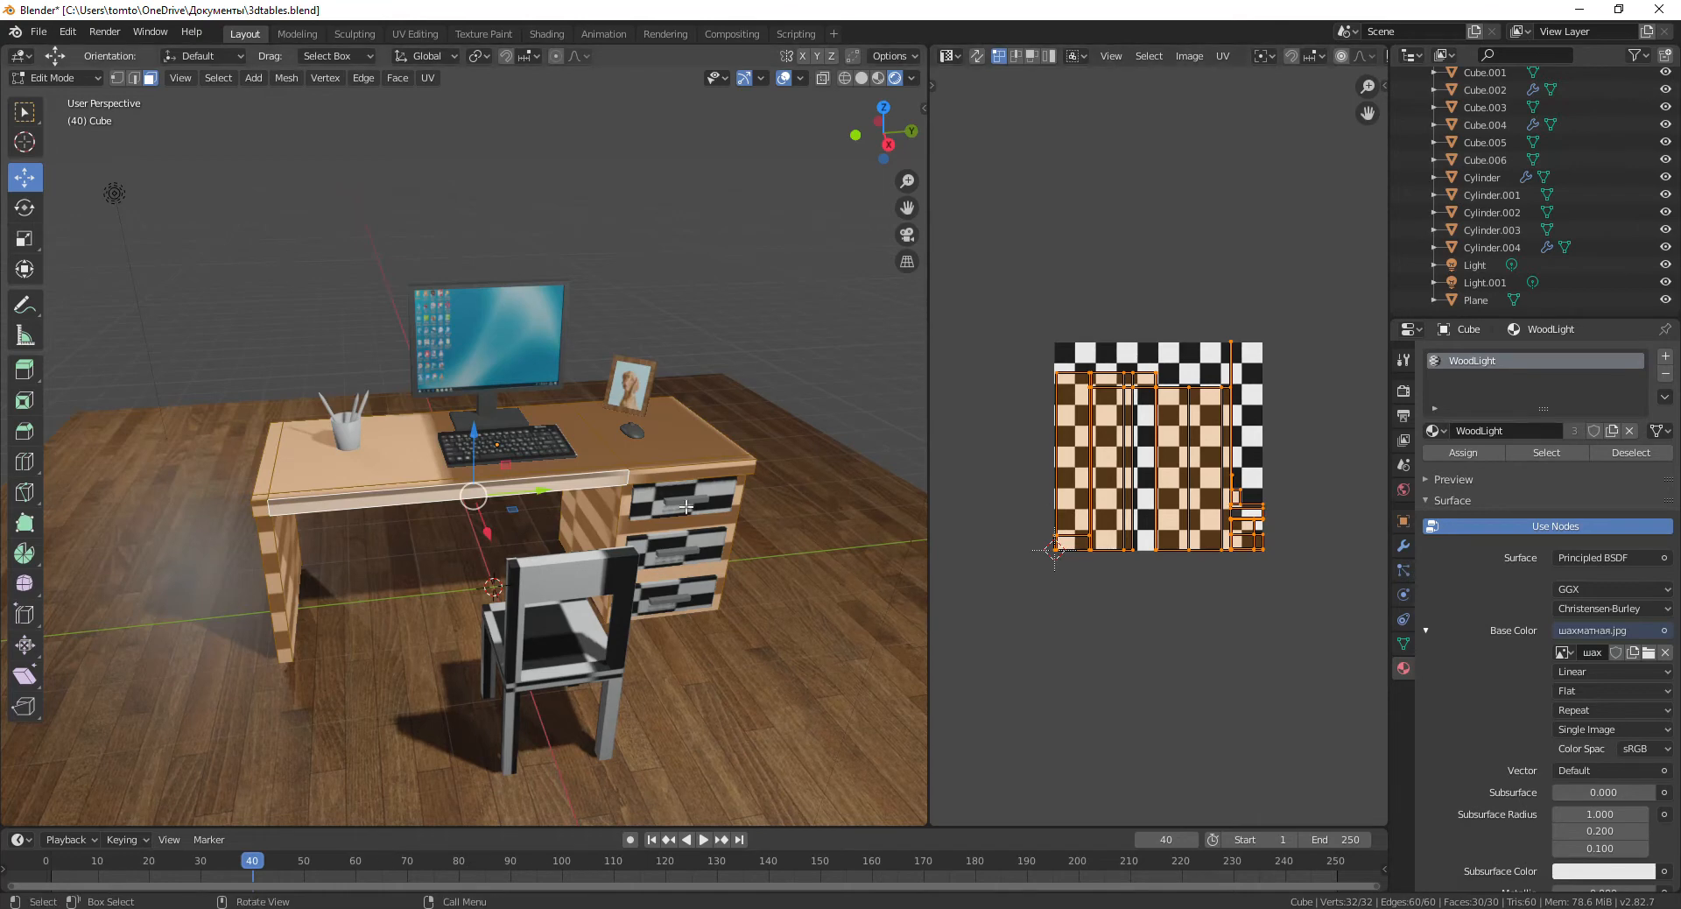
key(Tab)
key(Tab)
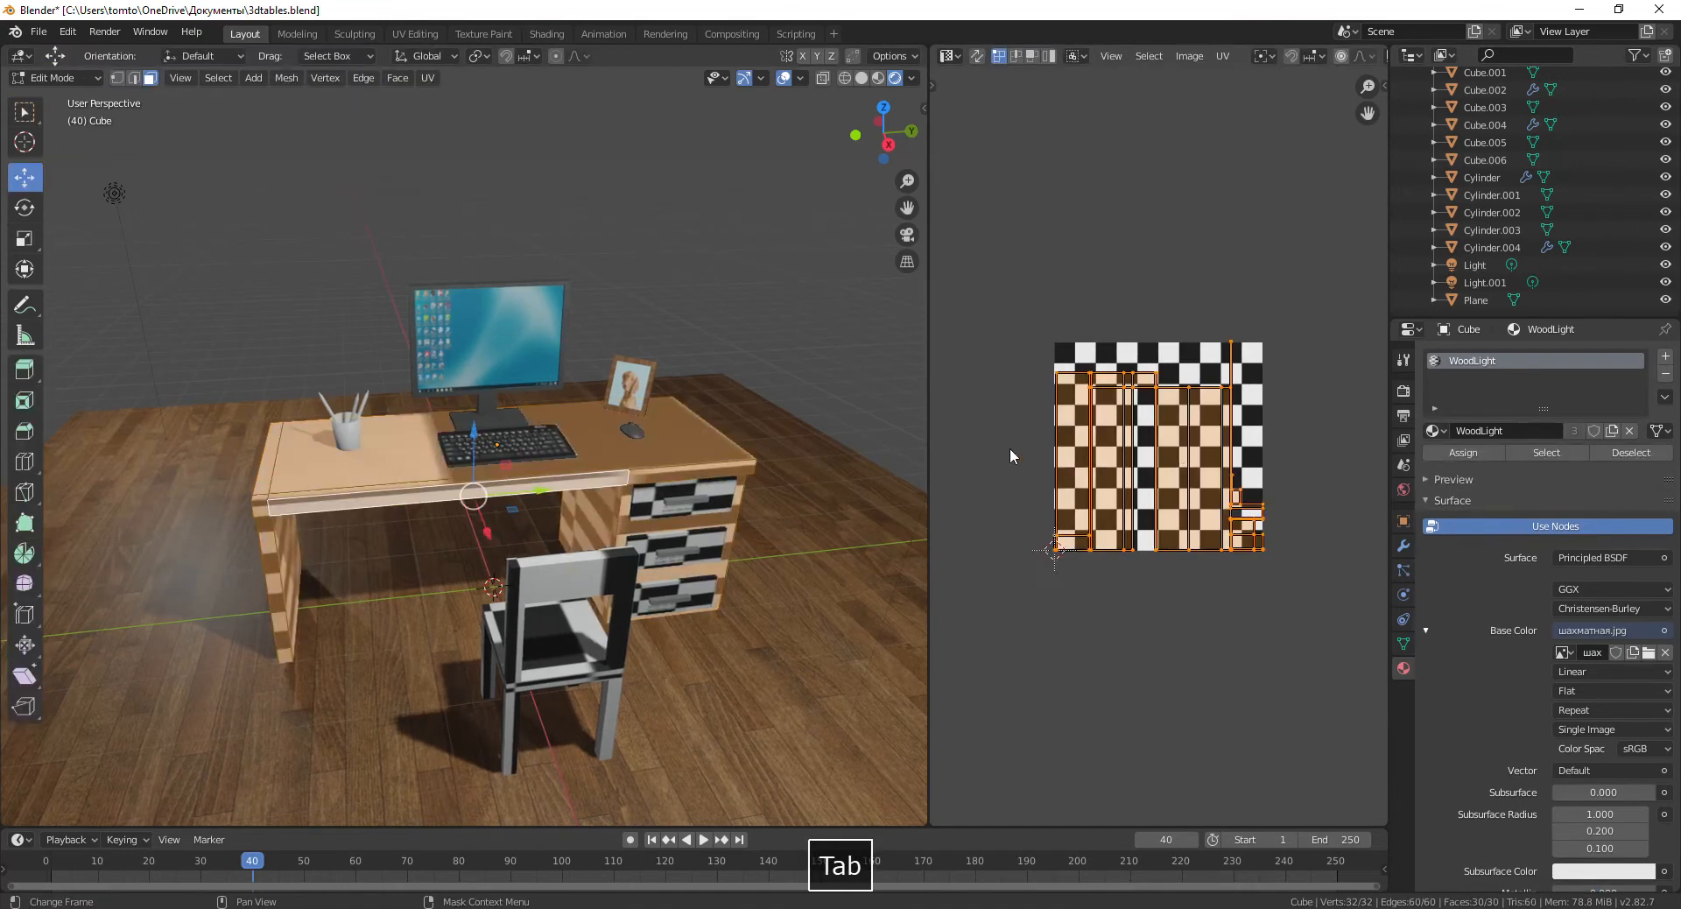
middle_drag(370, 566, 472, 534)
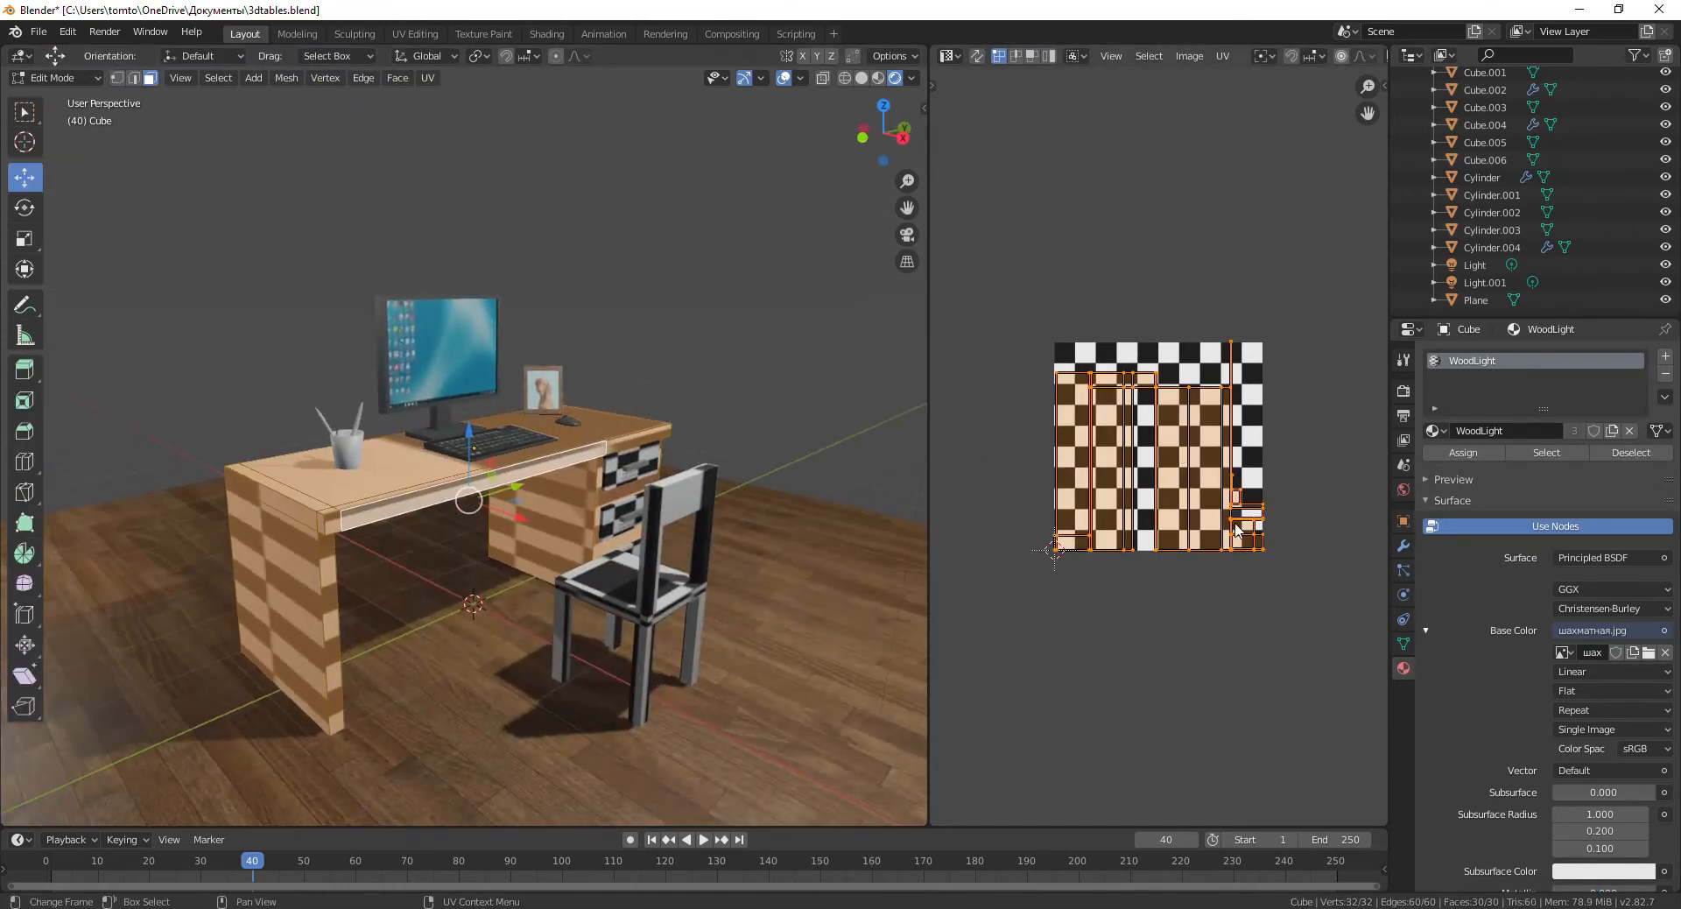
key(s)
click(1295, 704)
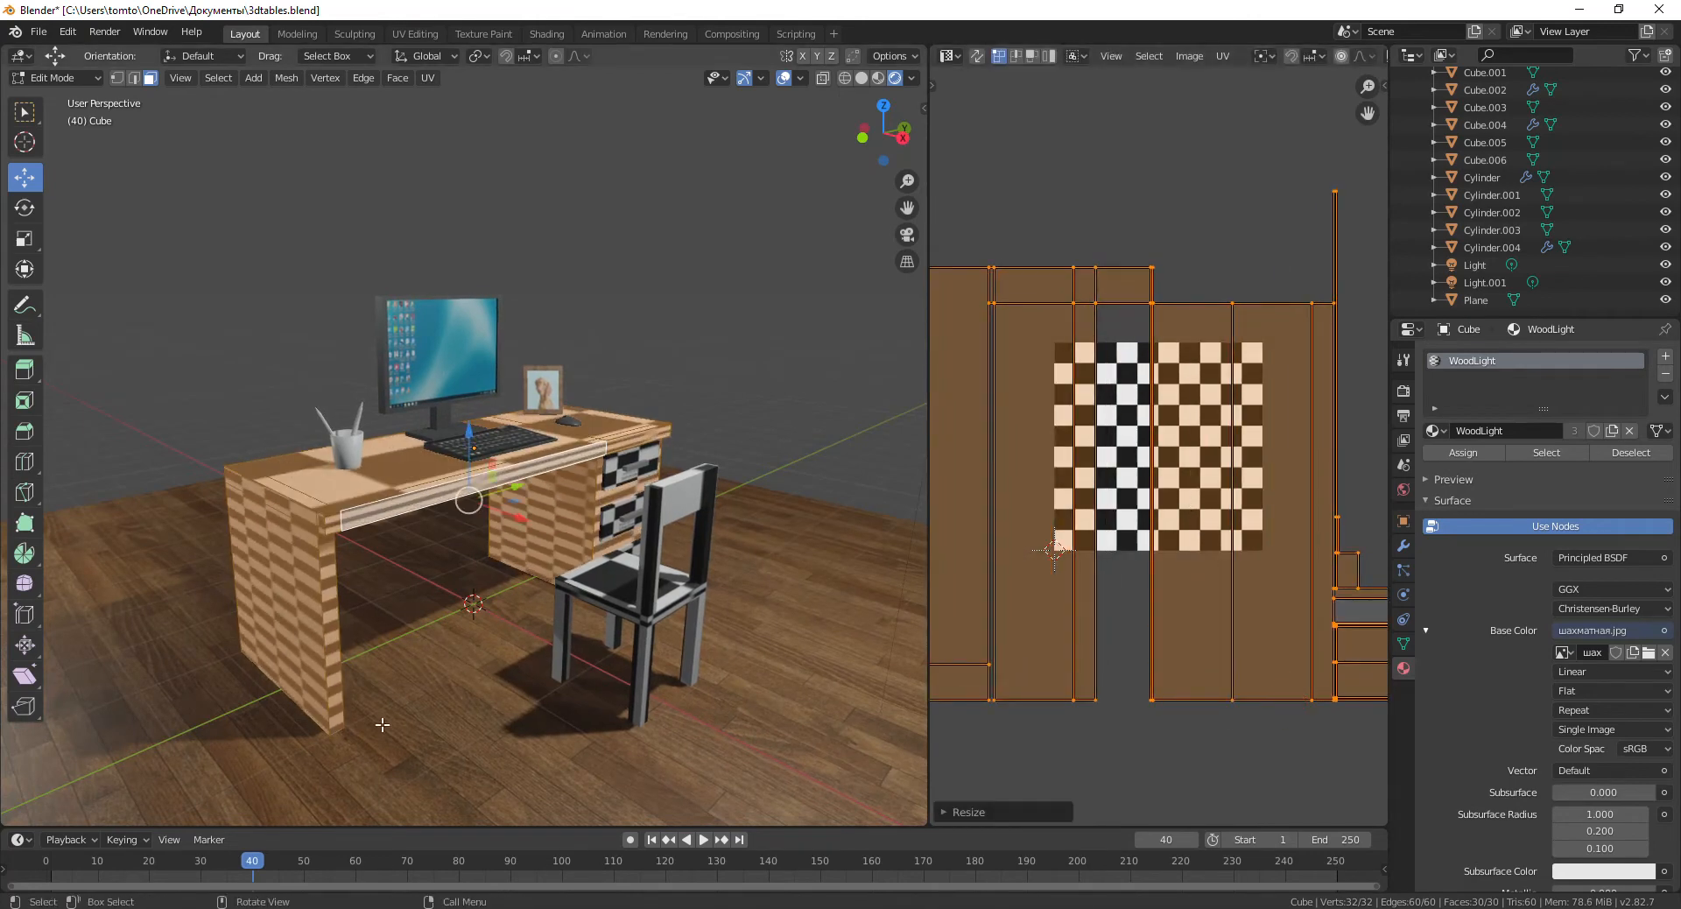
Return the desk to Object Mode and apply its object scale.
middle_drag(377, 709, 517, 551)
key(Tab)
scroll(476, 506, up, 5)
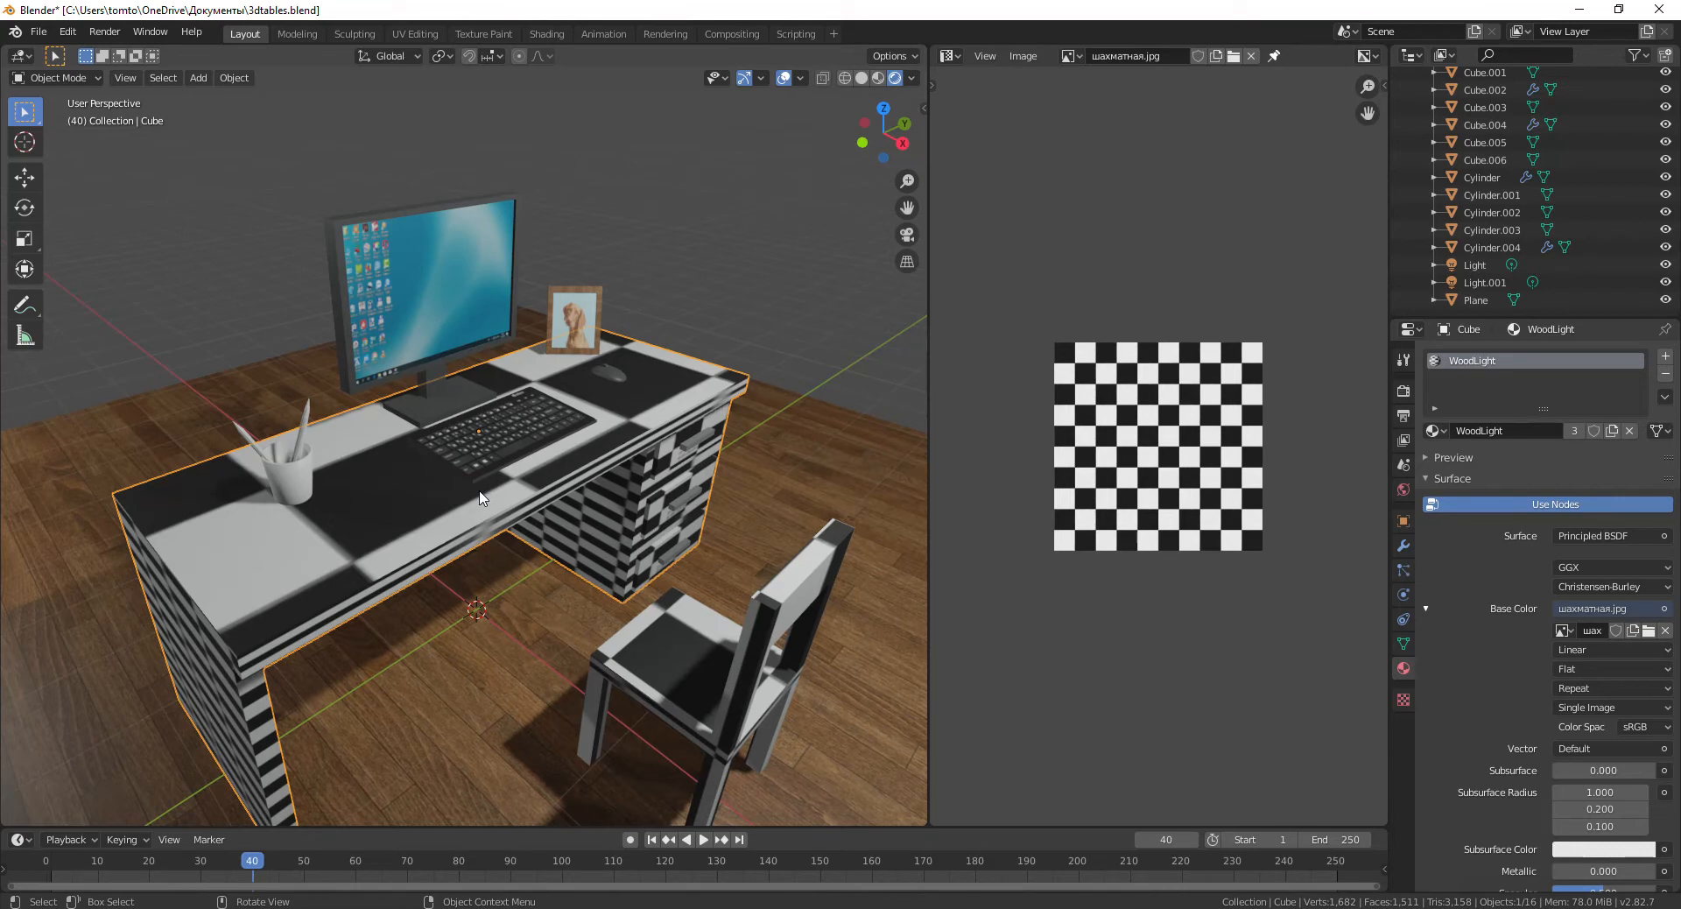
key(ctrl+a)
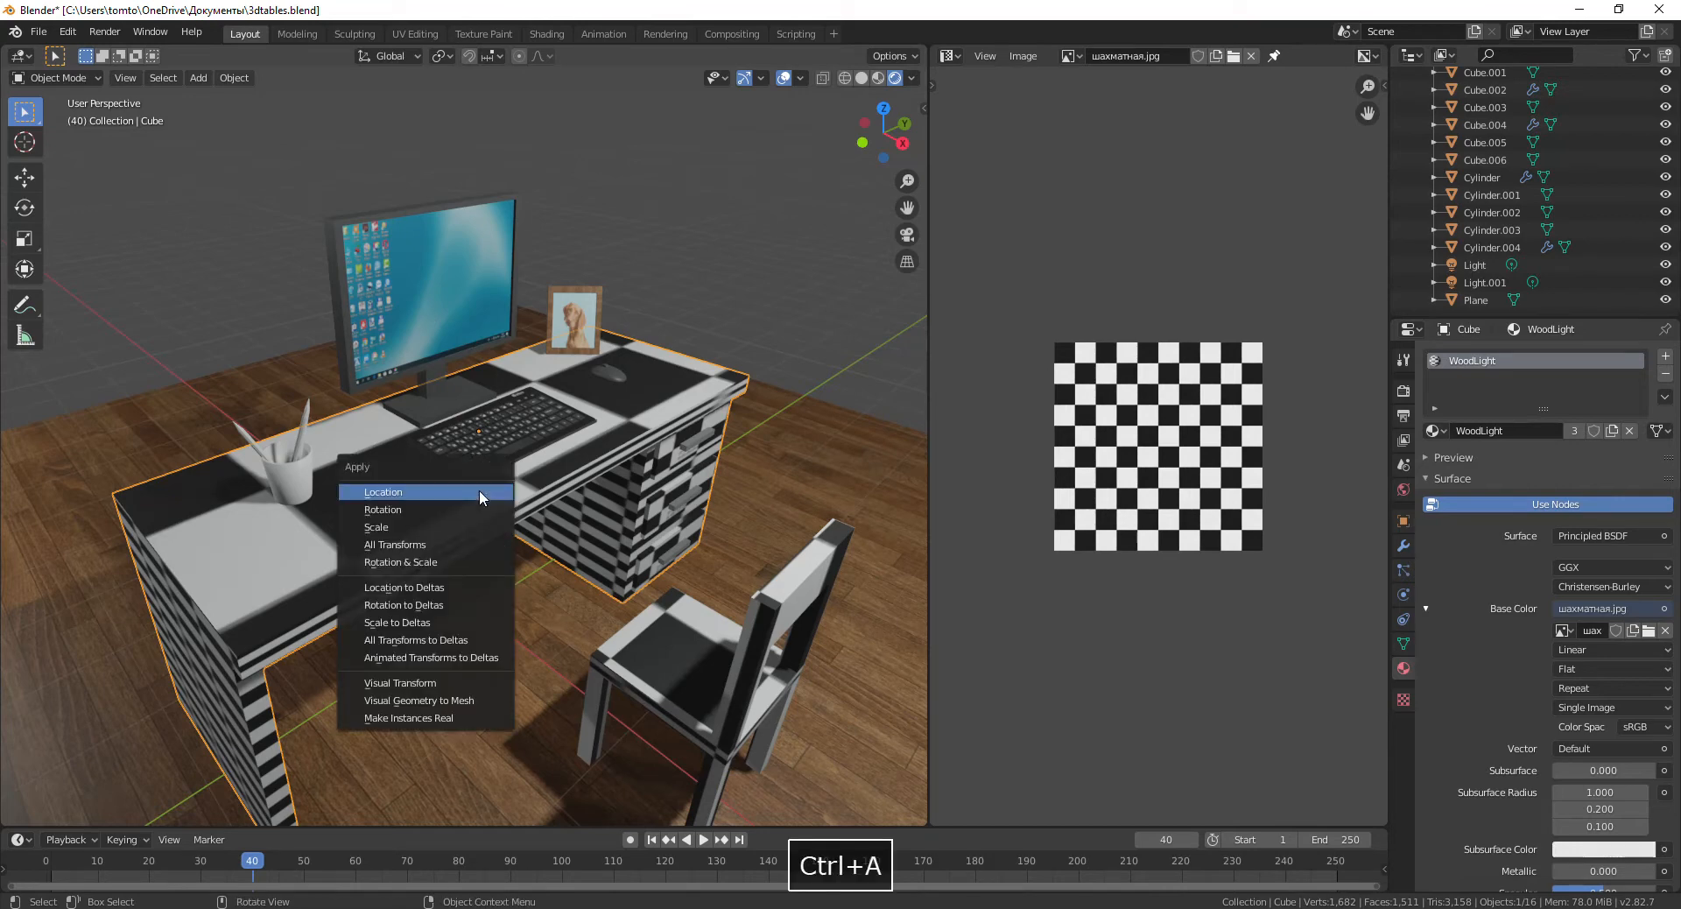
click(434, 528)
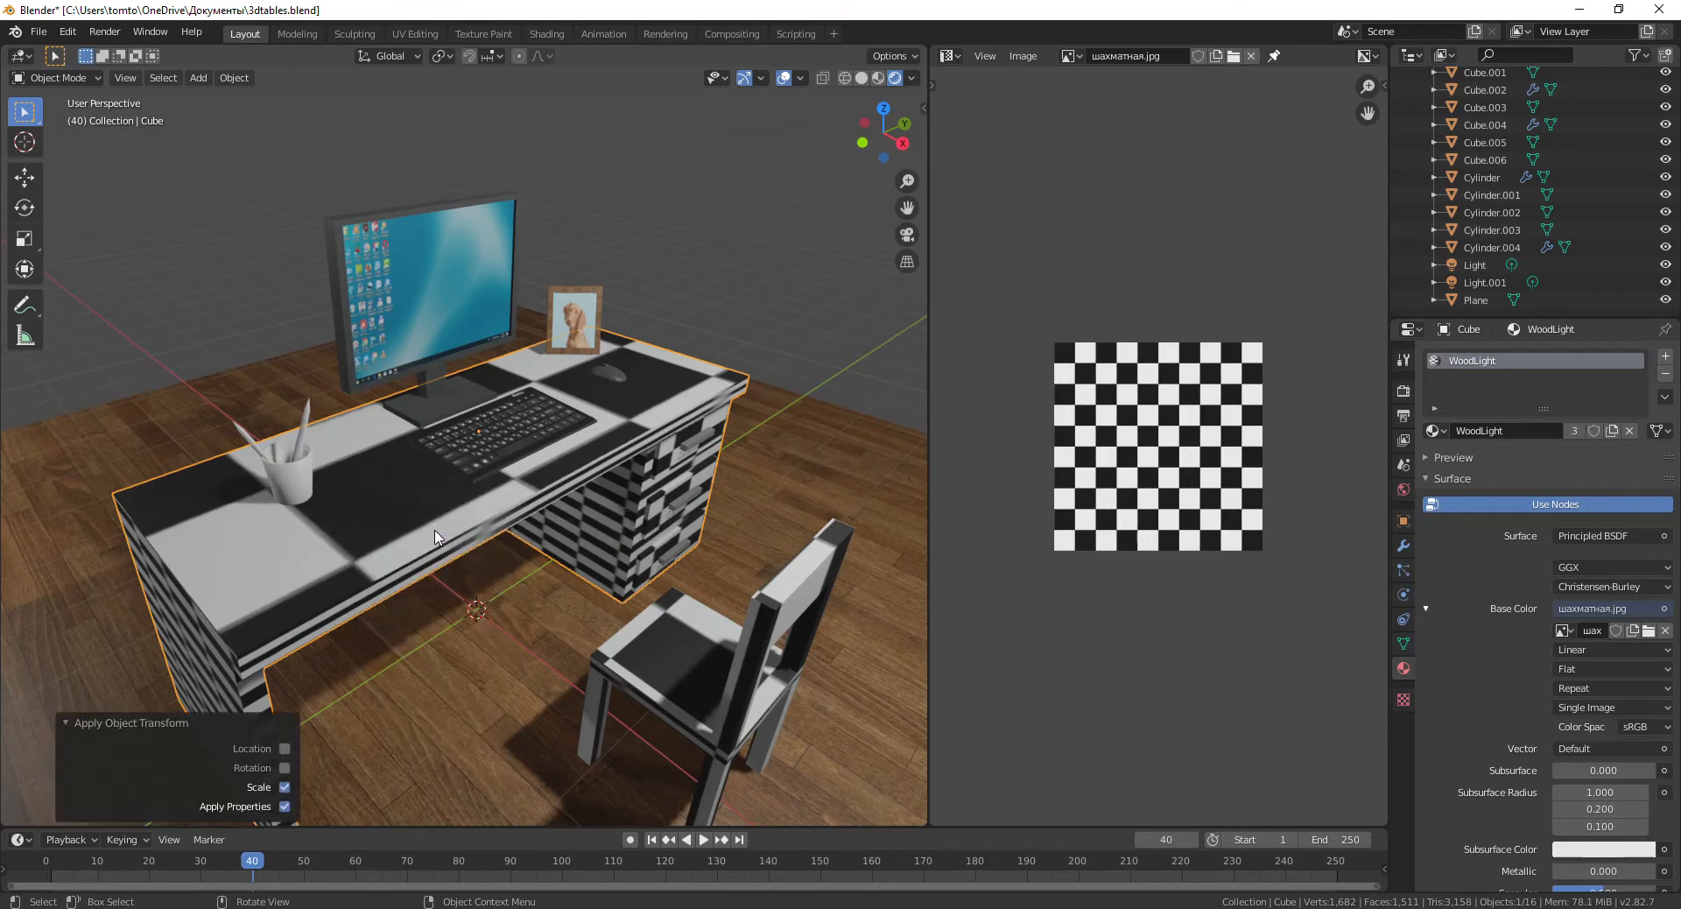
Reopen the desk in Edit Mode and rerun Smart UV Project with angle limit 66 and island margin 0.
key(Tab)
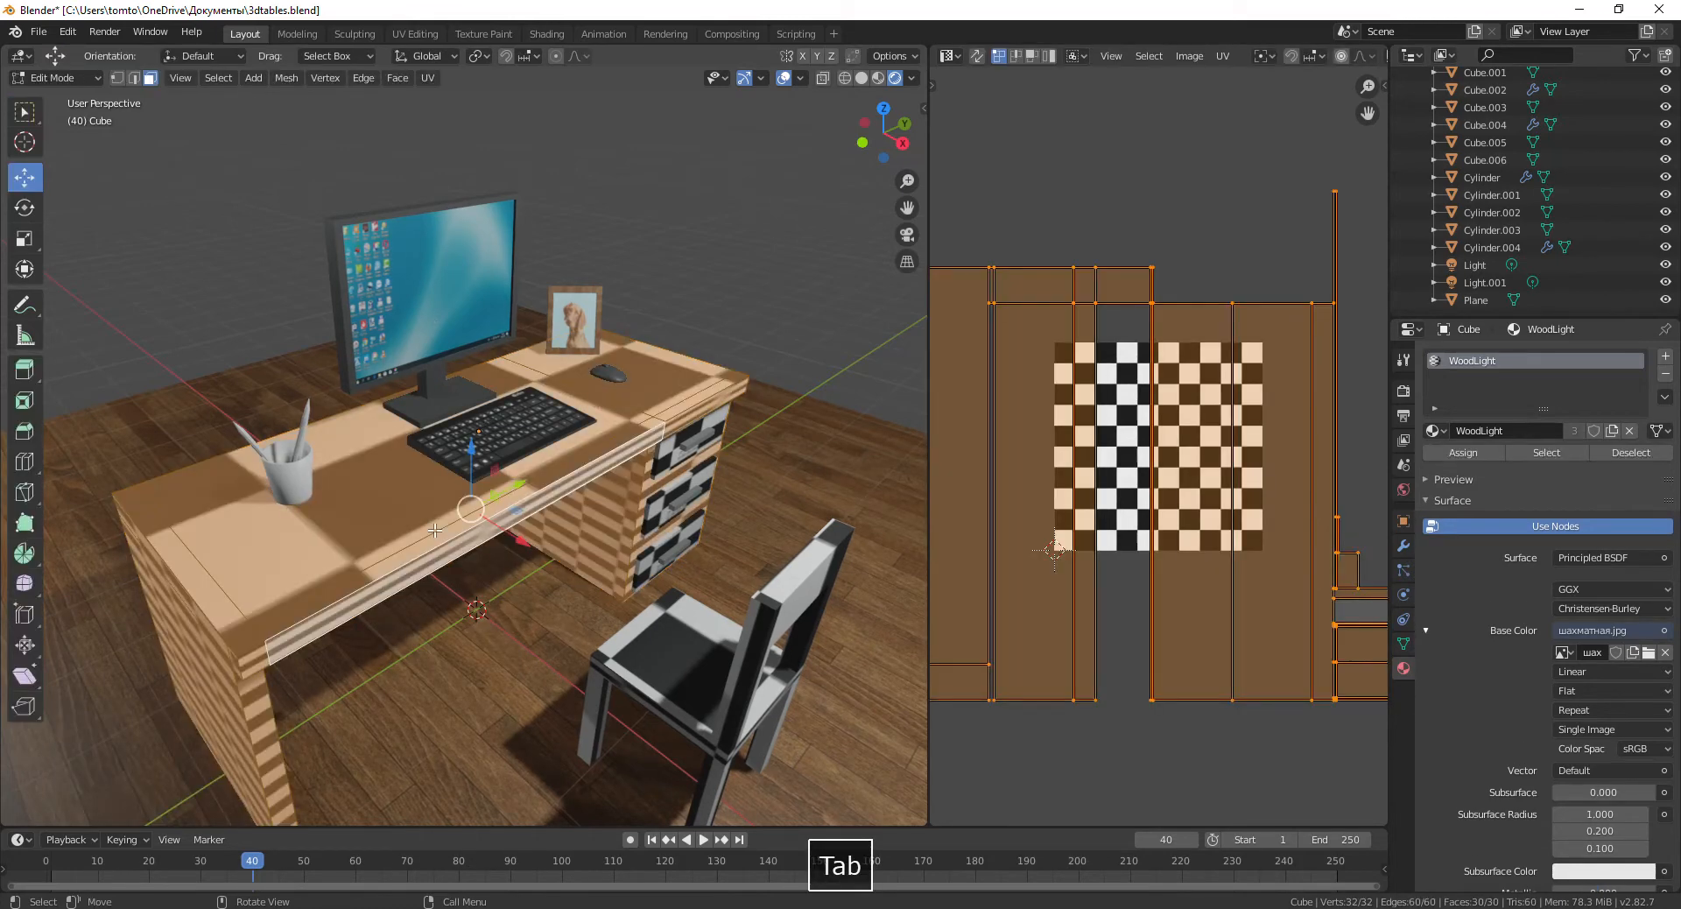
key(u)
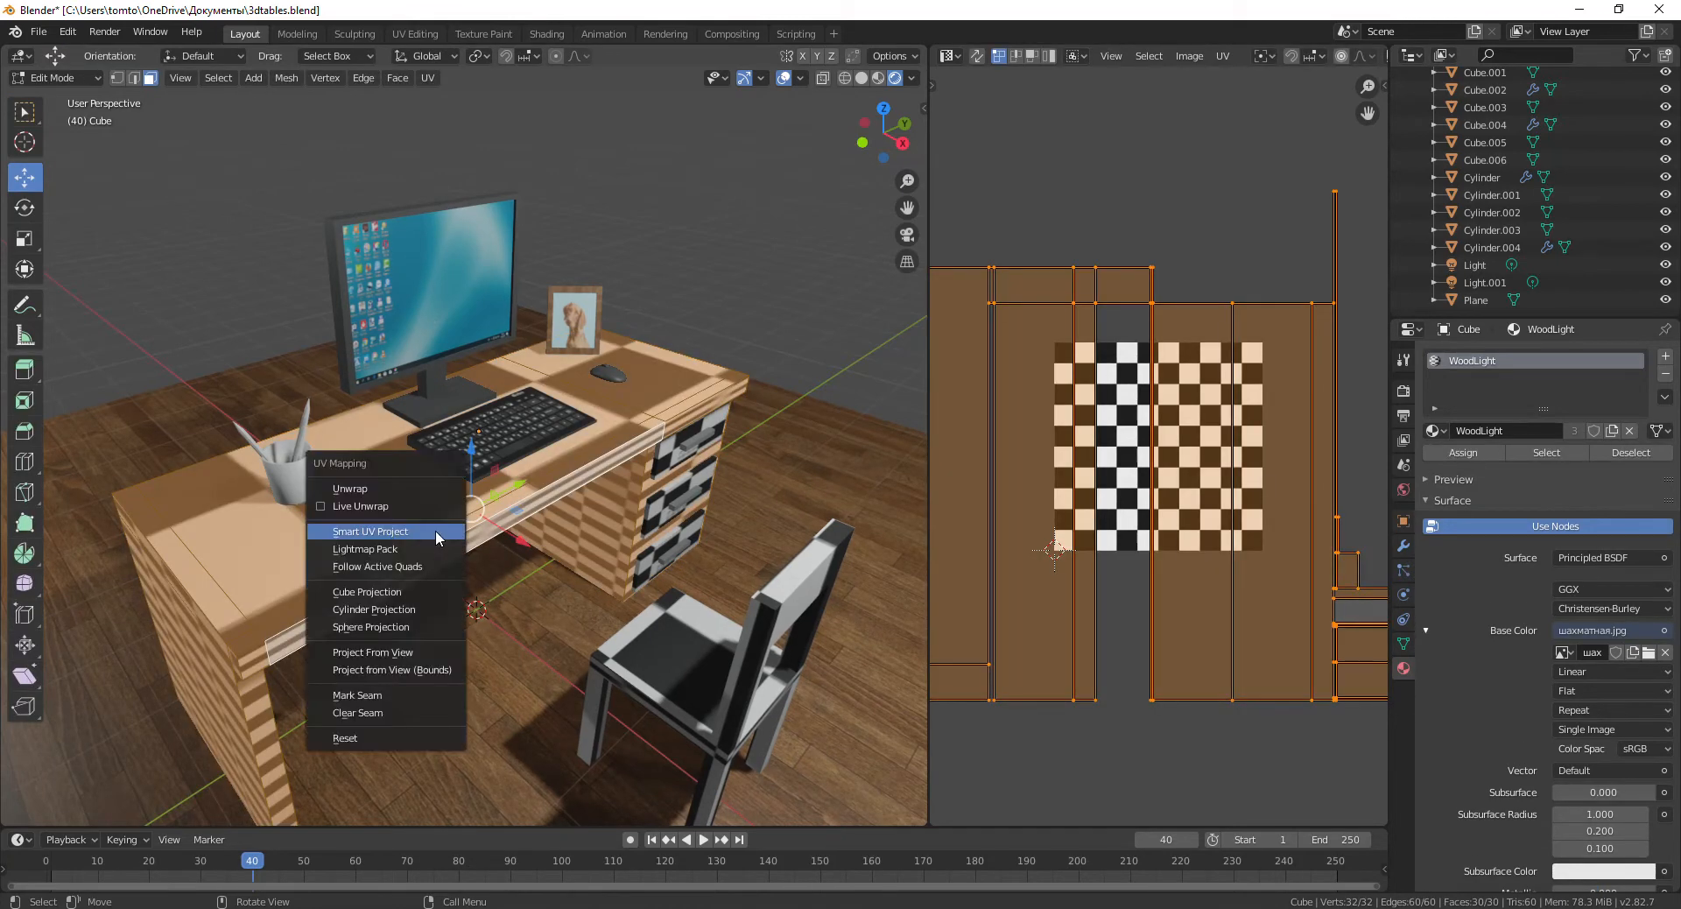
click(427, 530)
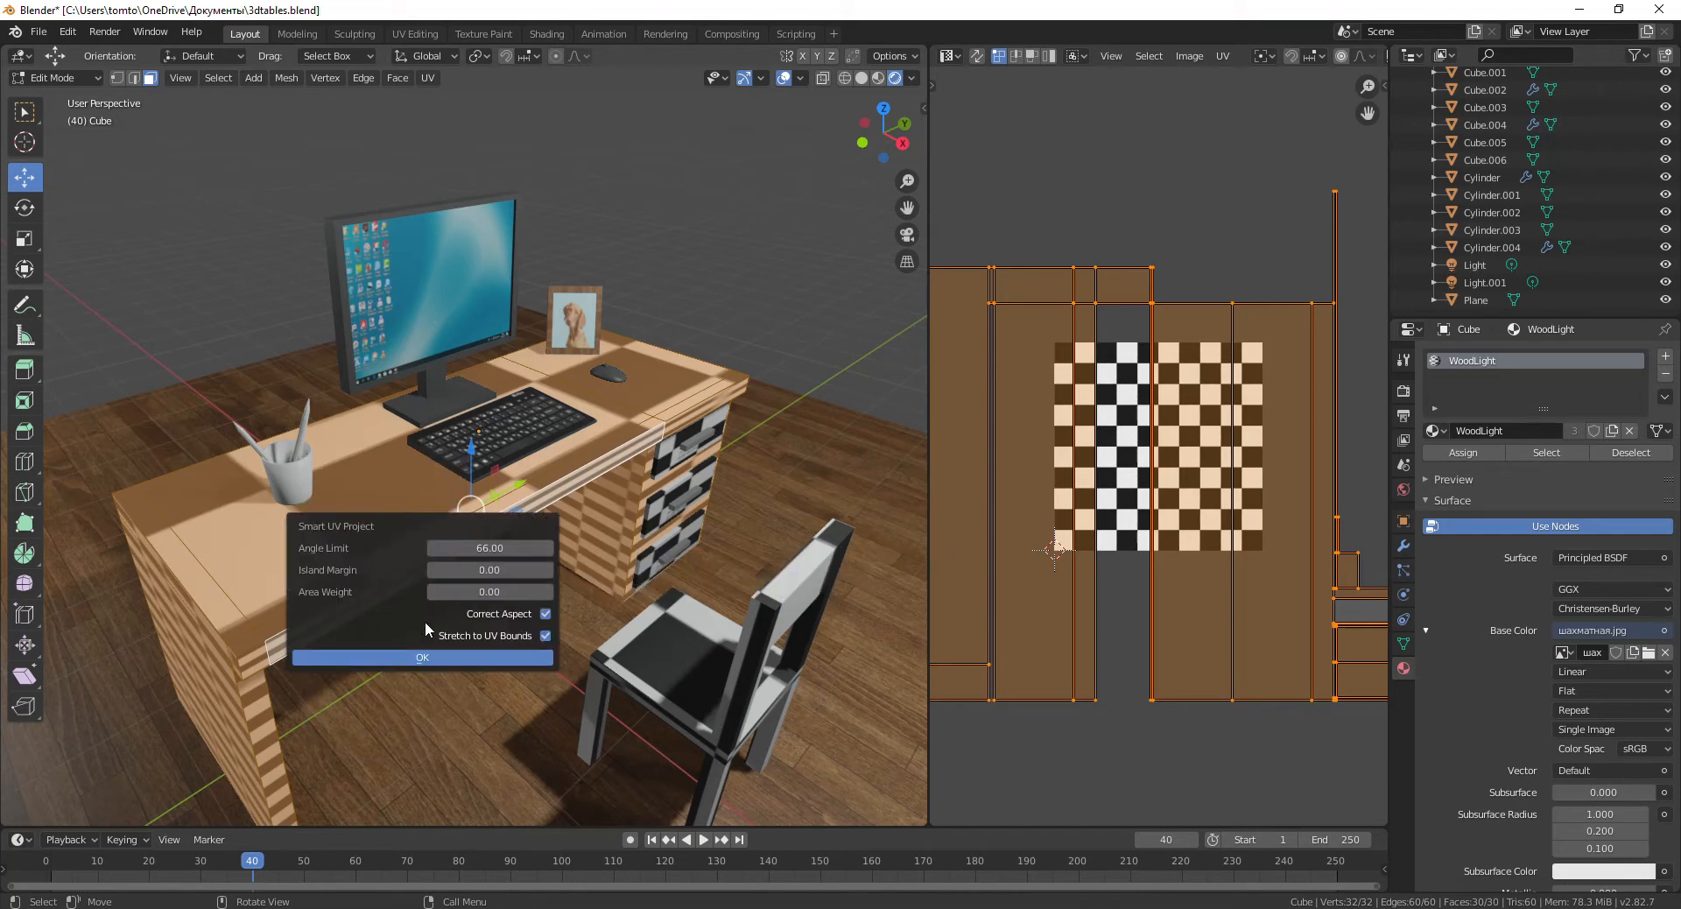
click(422, 656)
Scale up the desk's new UV islands for smaller checker squares and review the pattern across the whole desk.
middle_drag(478, 538, 350, 606)
key(s)
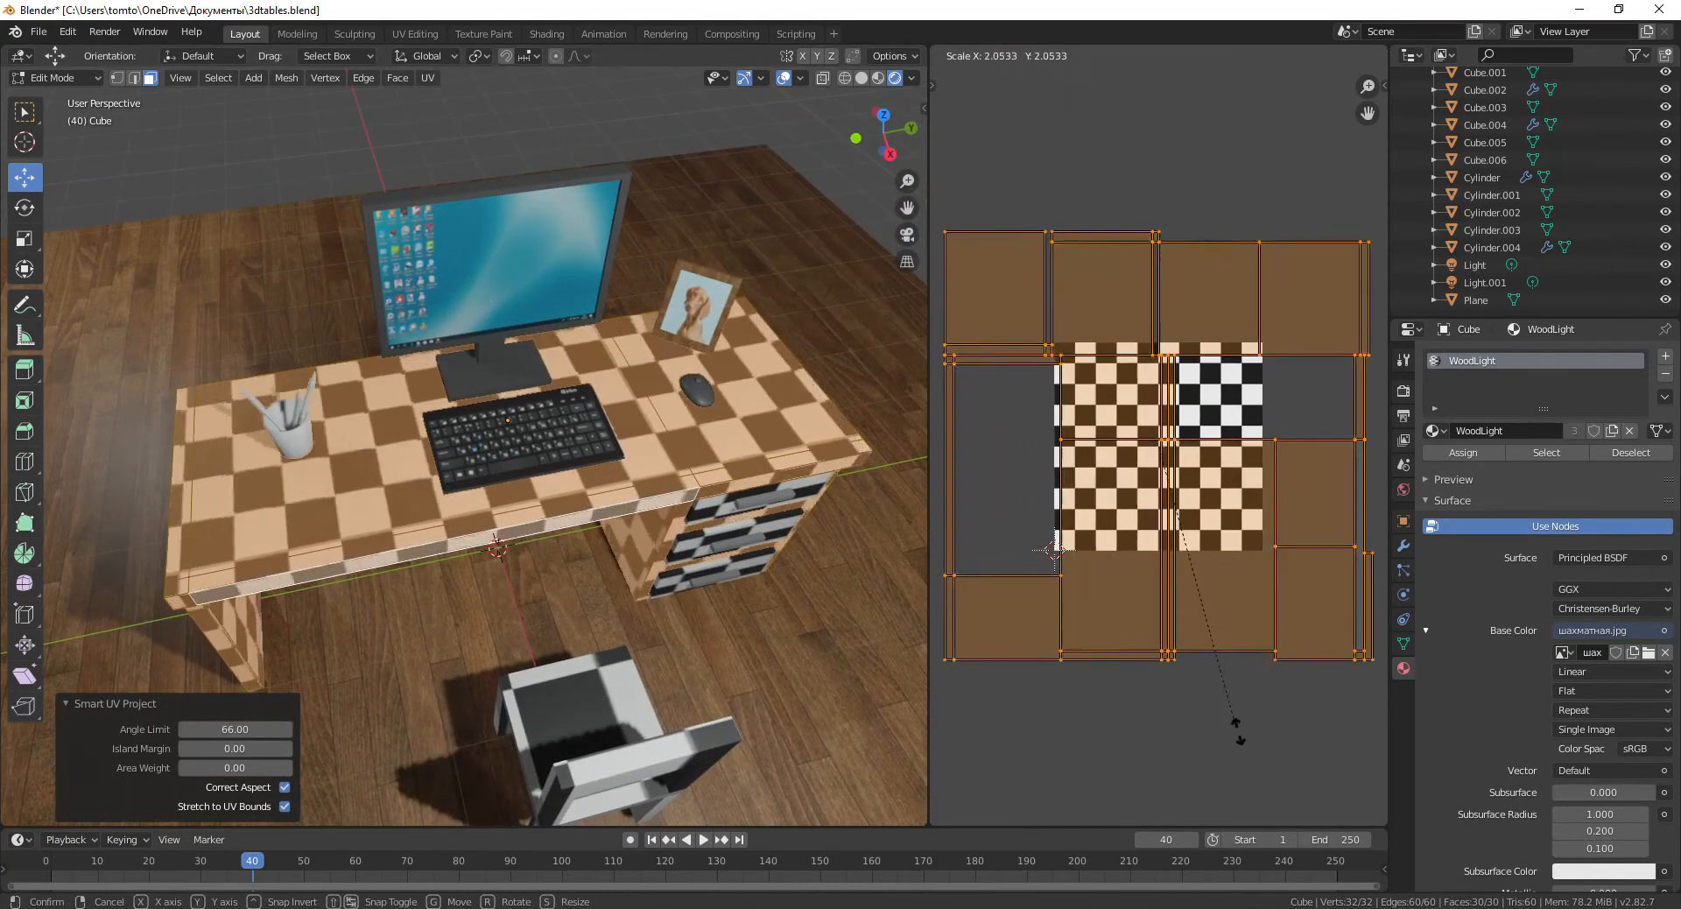
click(1261, 136)
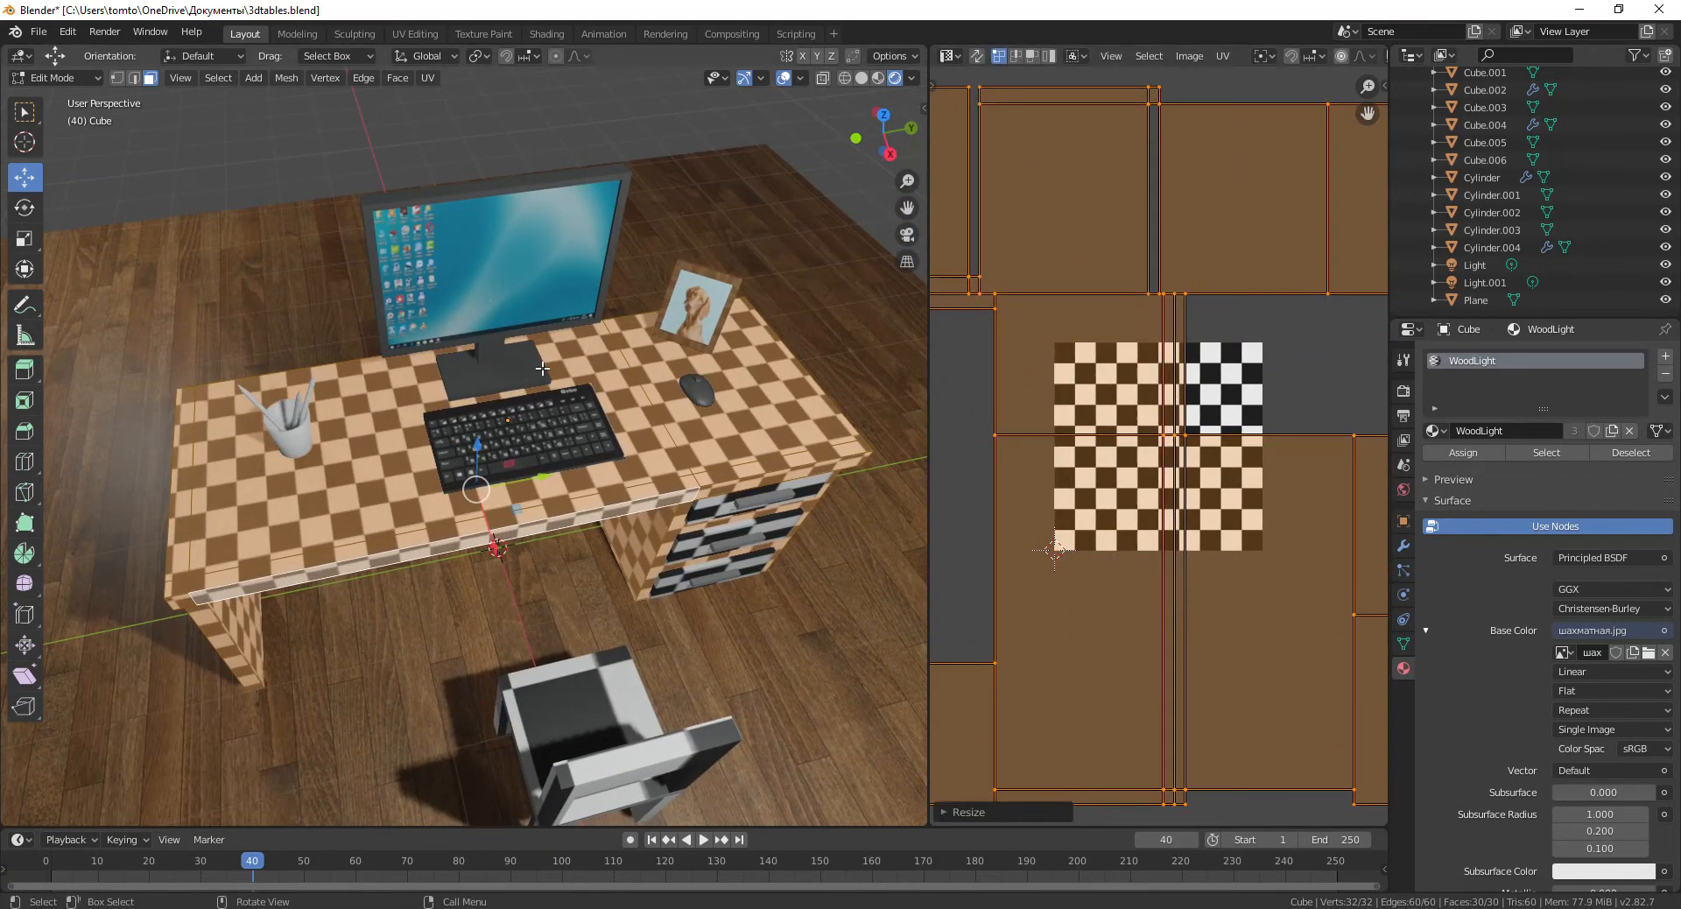
scroll(515, 396, down, 5)
middle_drag(308, 578, 336, 490)
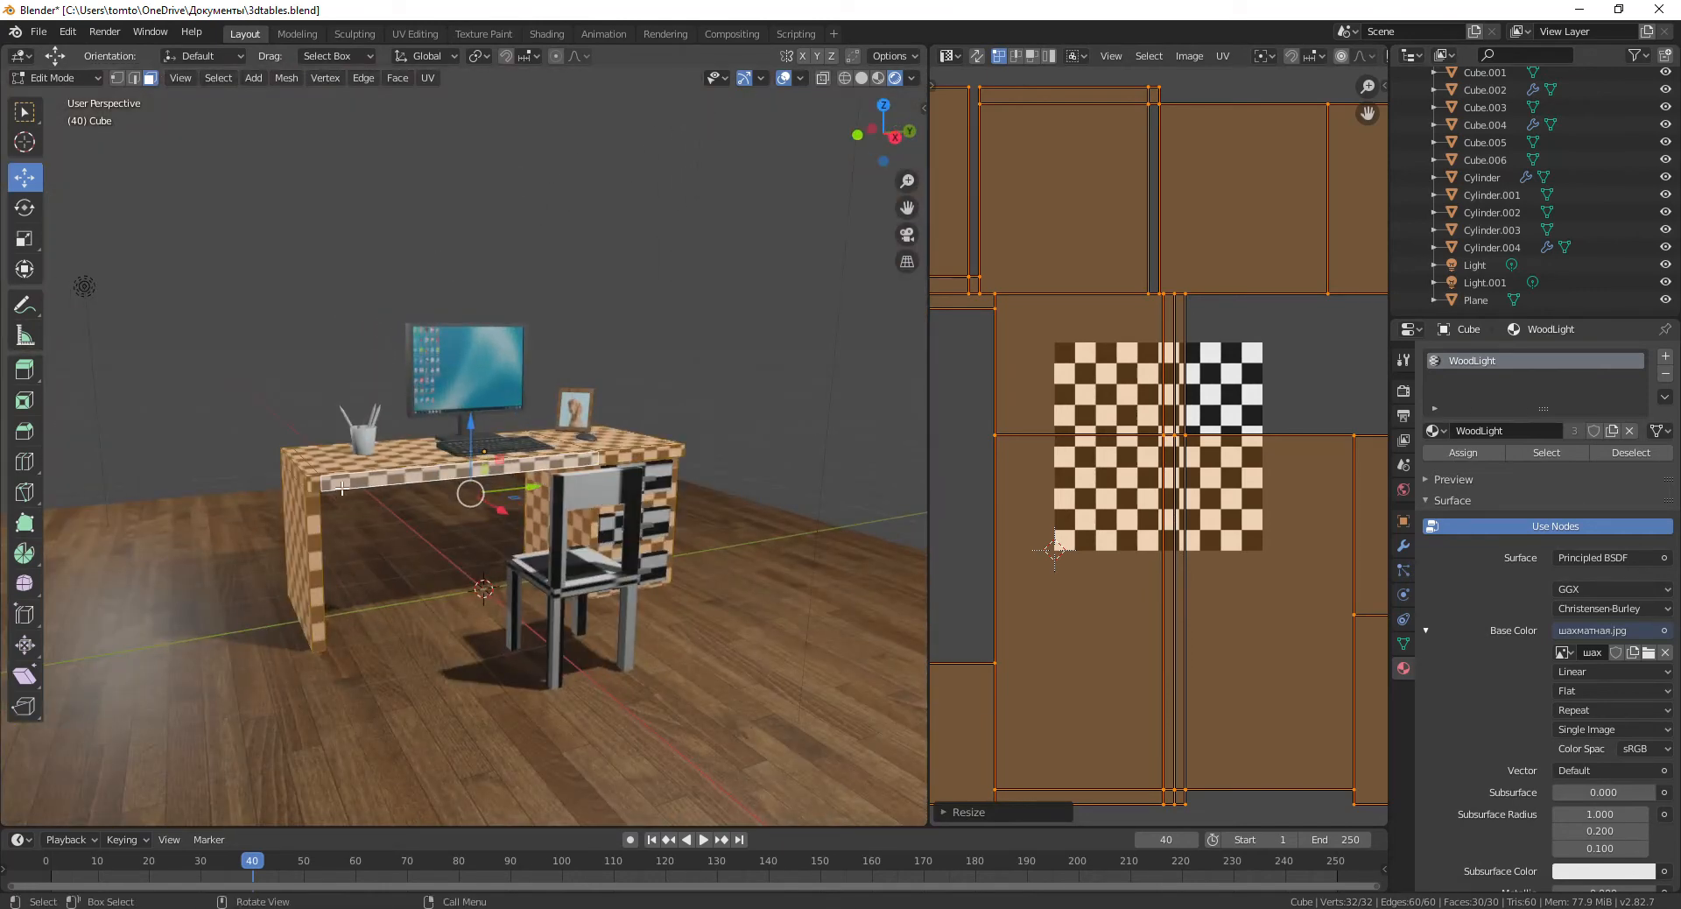
Isolate the desk in local view and examine the checker pattern on its drawer cabinet's side face, ending in Object Mode.
key(KP_Divide)
middle_drag(428, 568, 364, 589)
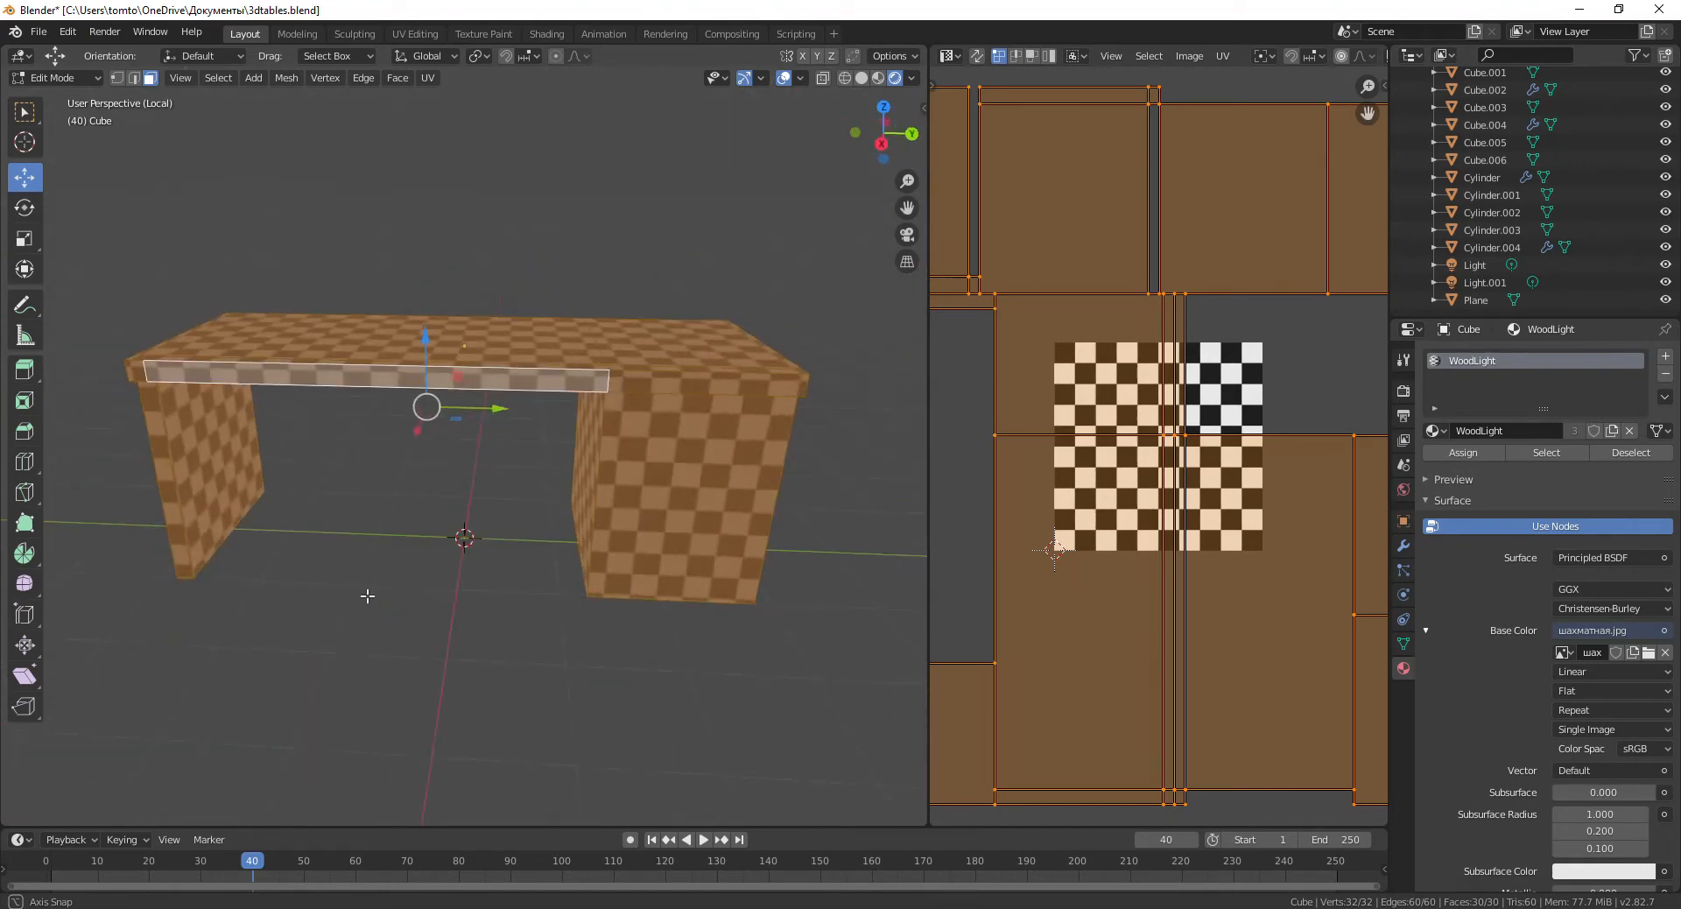
click(629, 544)
middle_drag(629, 543, 763, 487)
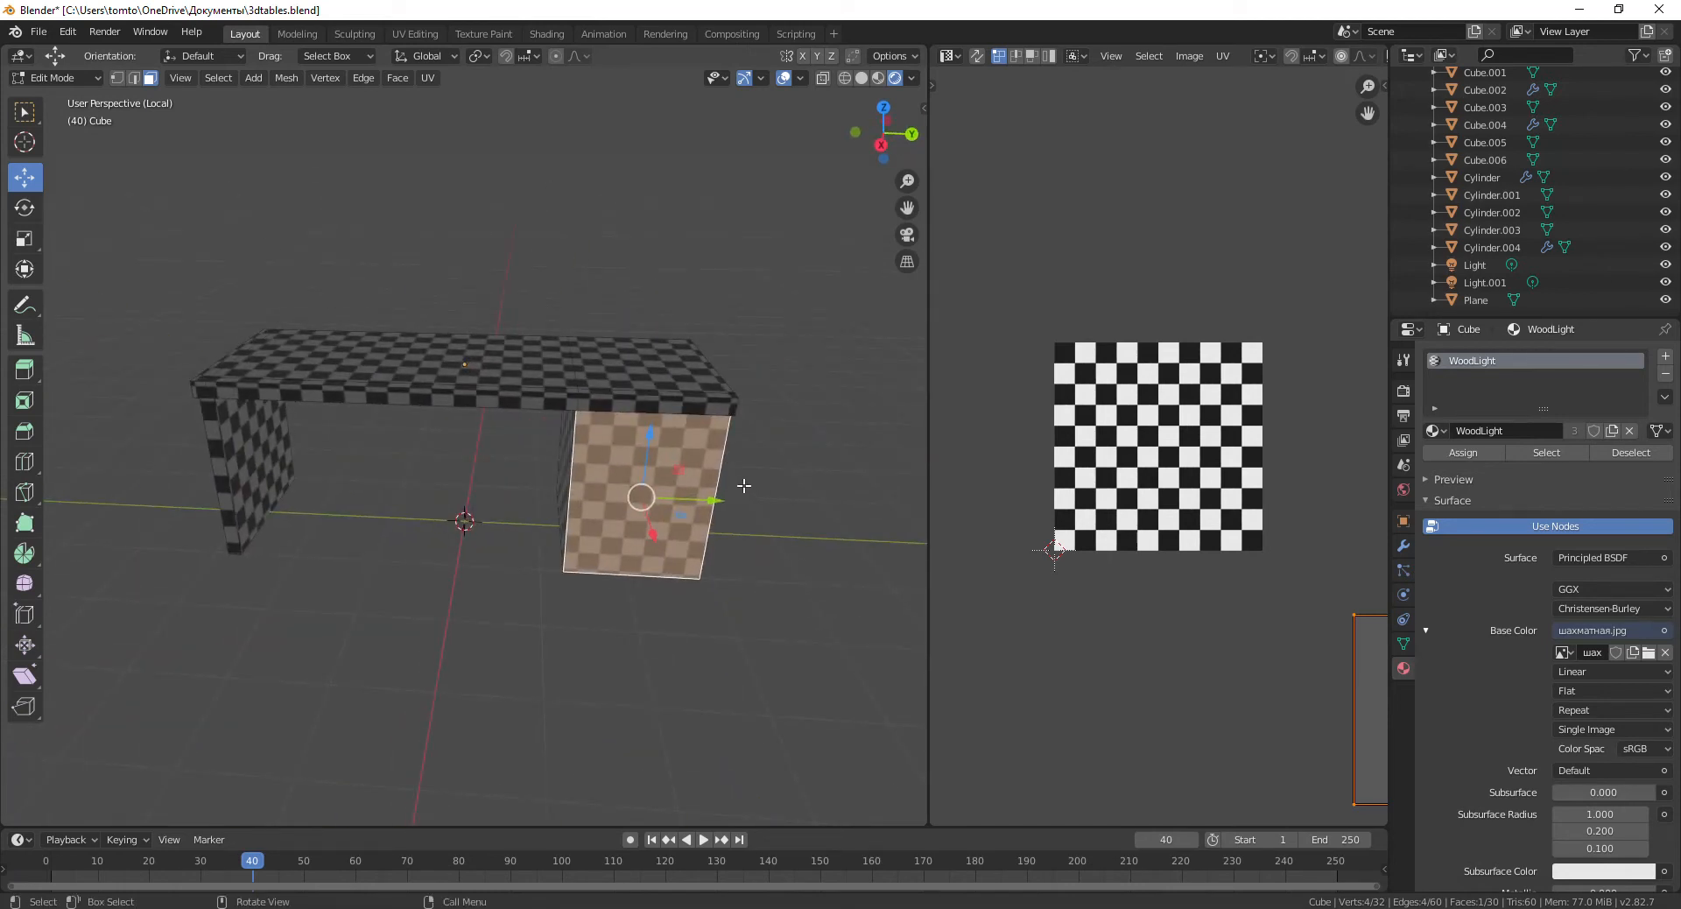
scroll(537, 432, up, 4)
middle_drag(318, 466, 375, 487)
scroll(483, 480, down, 3)
key(Tab)
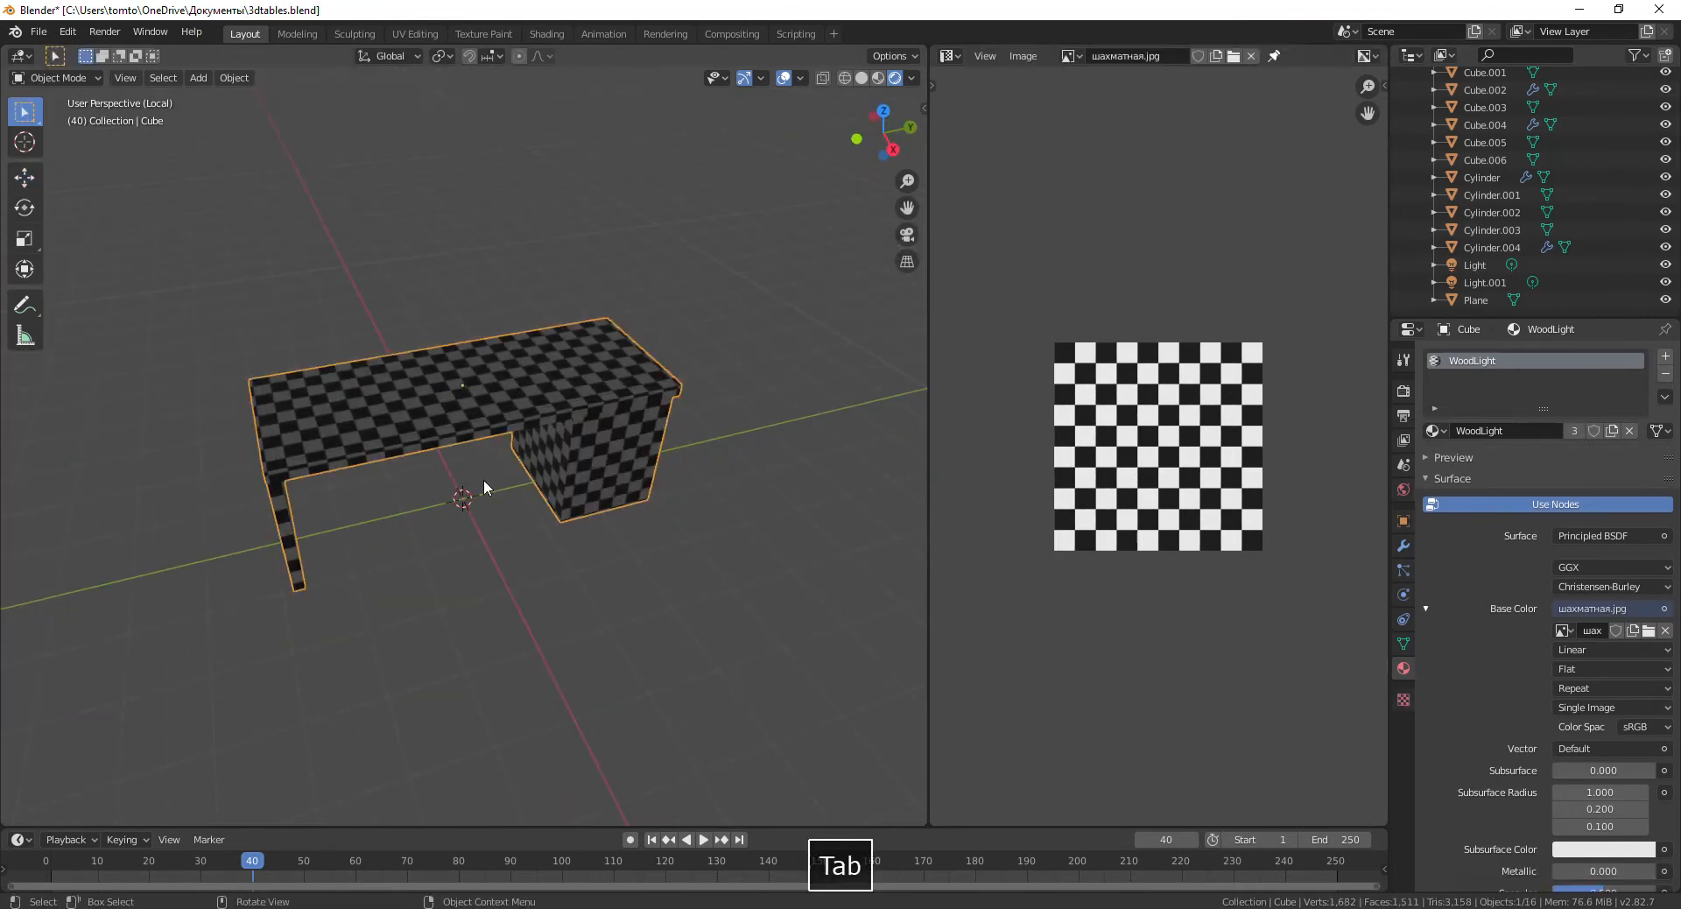
Leave local view, examine the desk's checker pattern from several sides within the full scene, and look over the Apply transform options.
key(KP_Divide)
scroll(585, 461, up, 3)
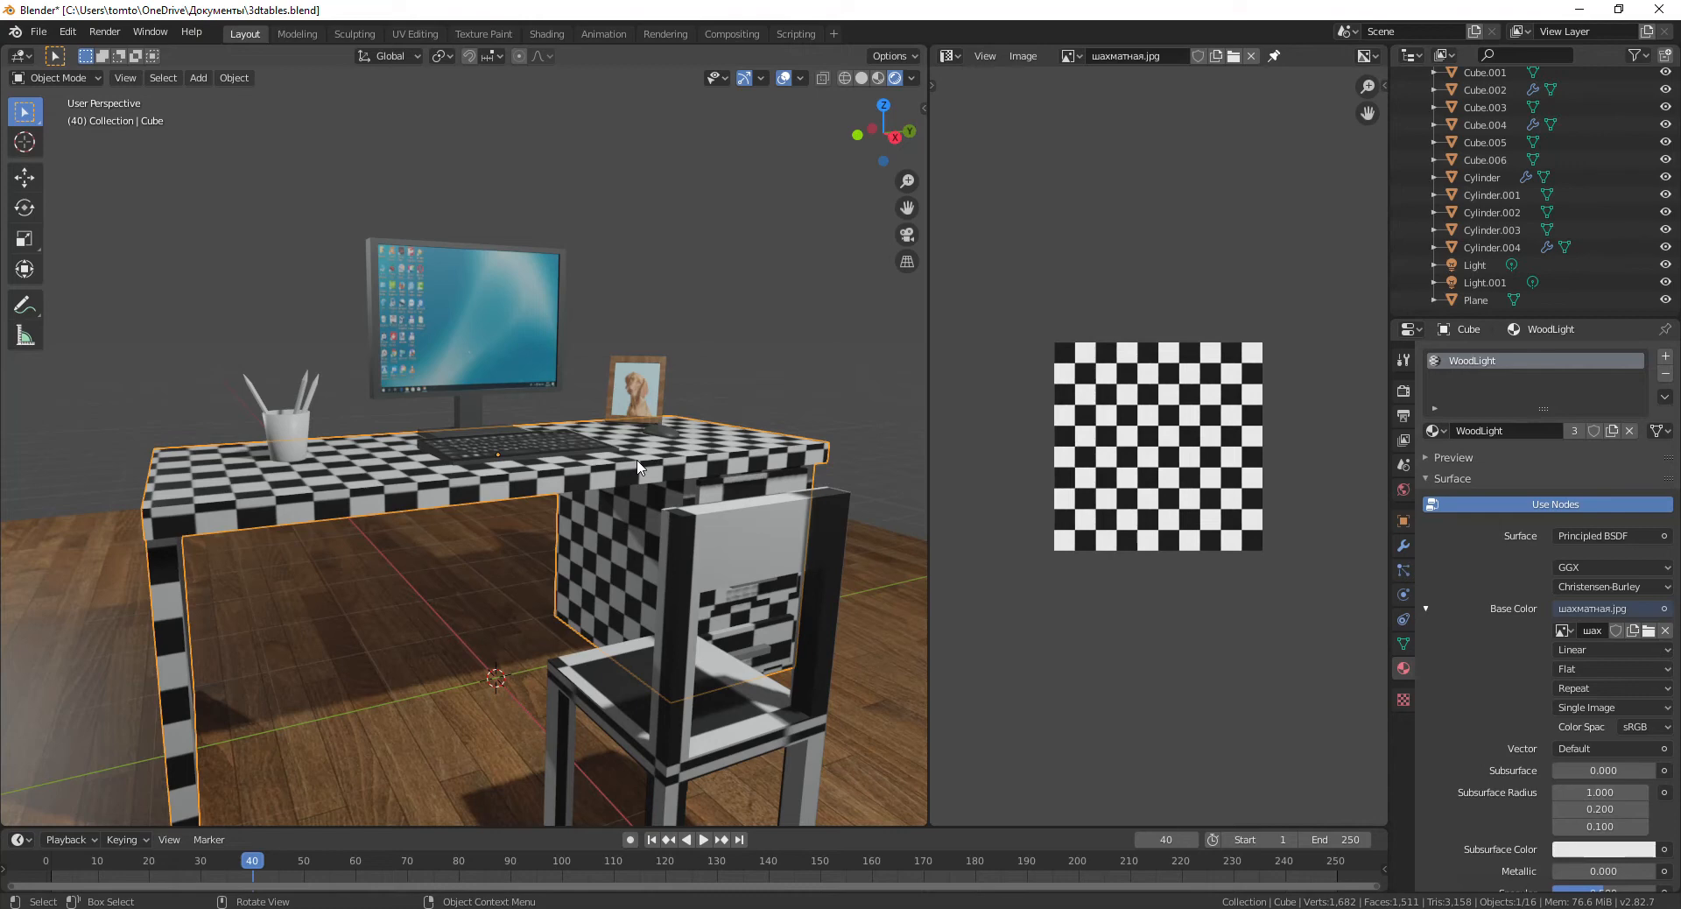
middle_drag(521, 528, 460, 568)
middle_drag(303, 626, 267, 562)
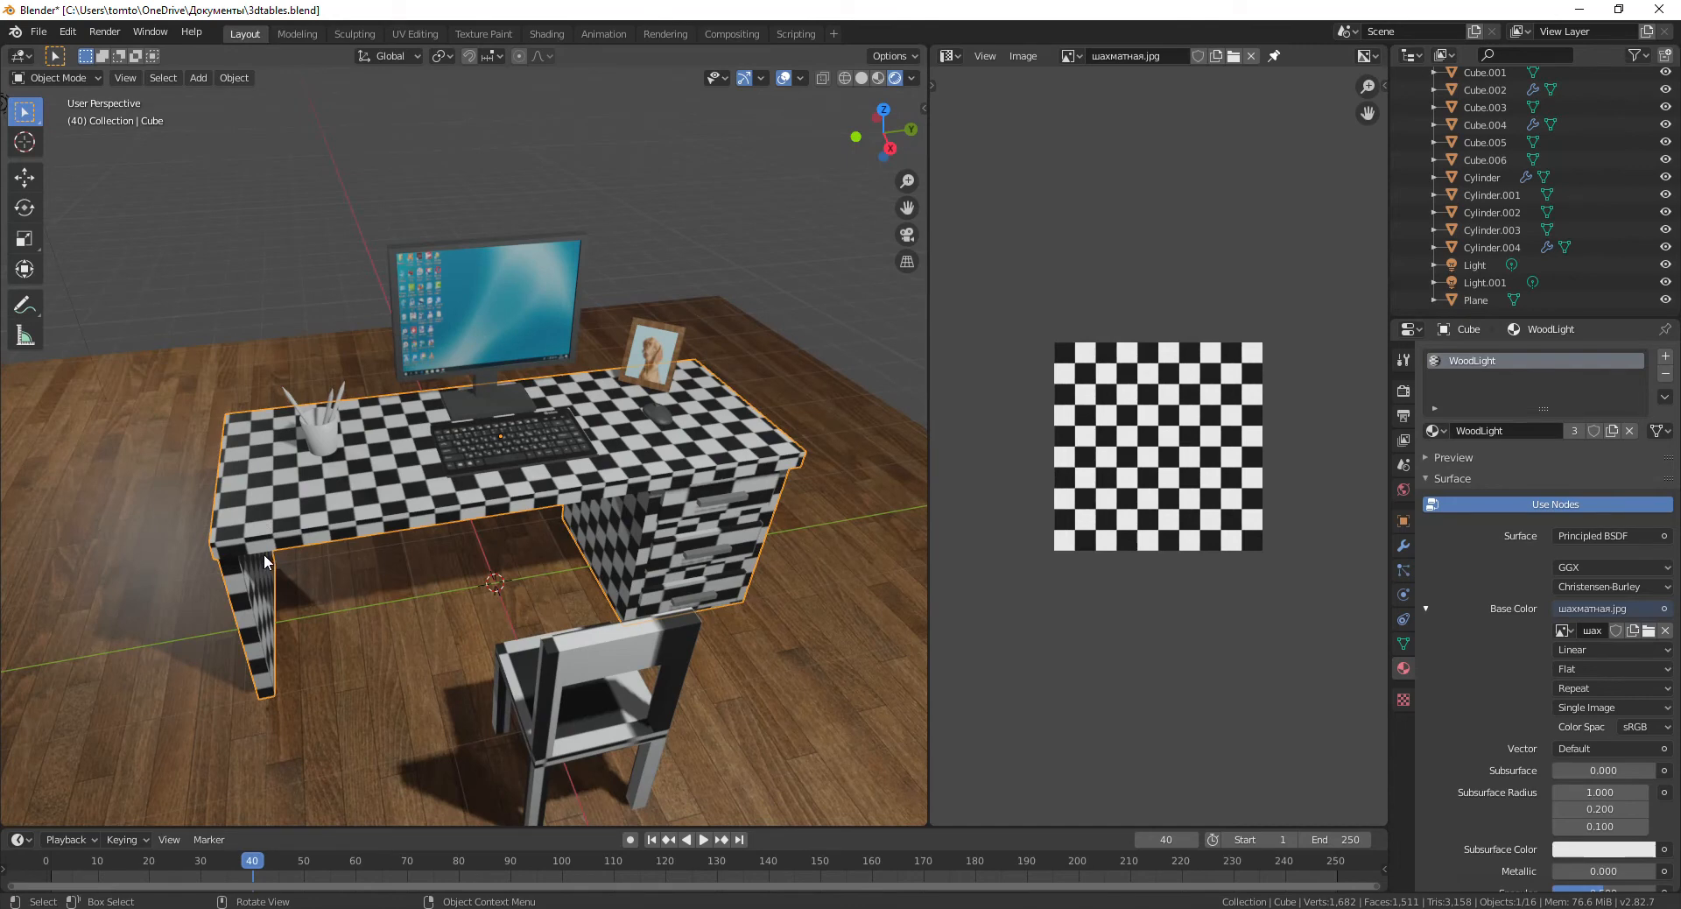
middle_drag(270, 541, 447, 486)
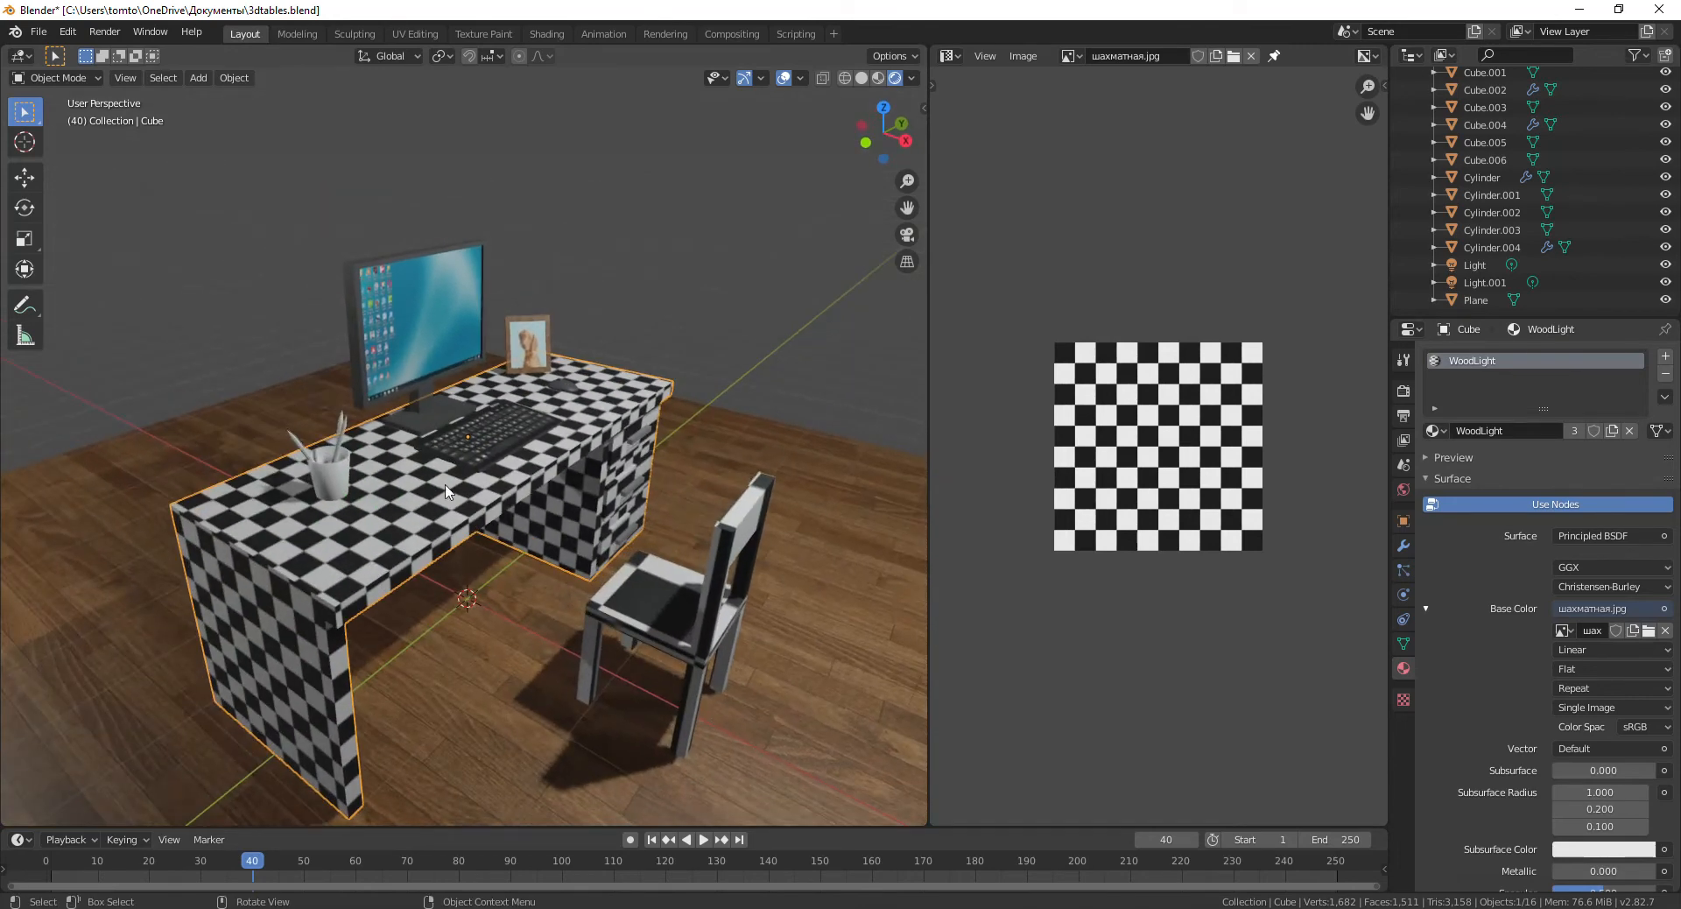
key(ctrl+a)
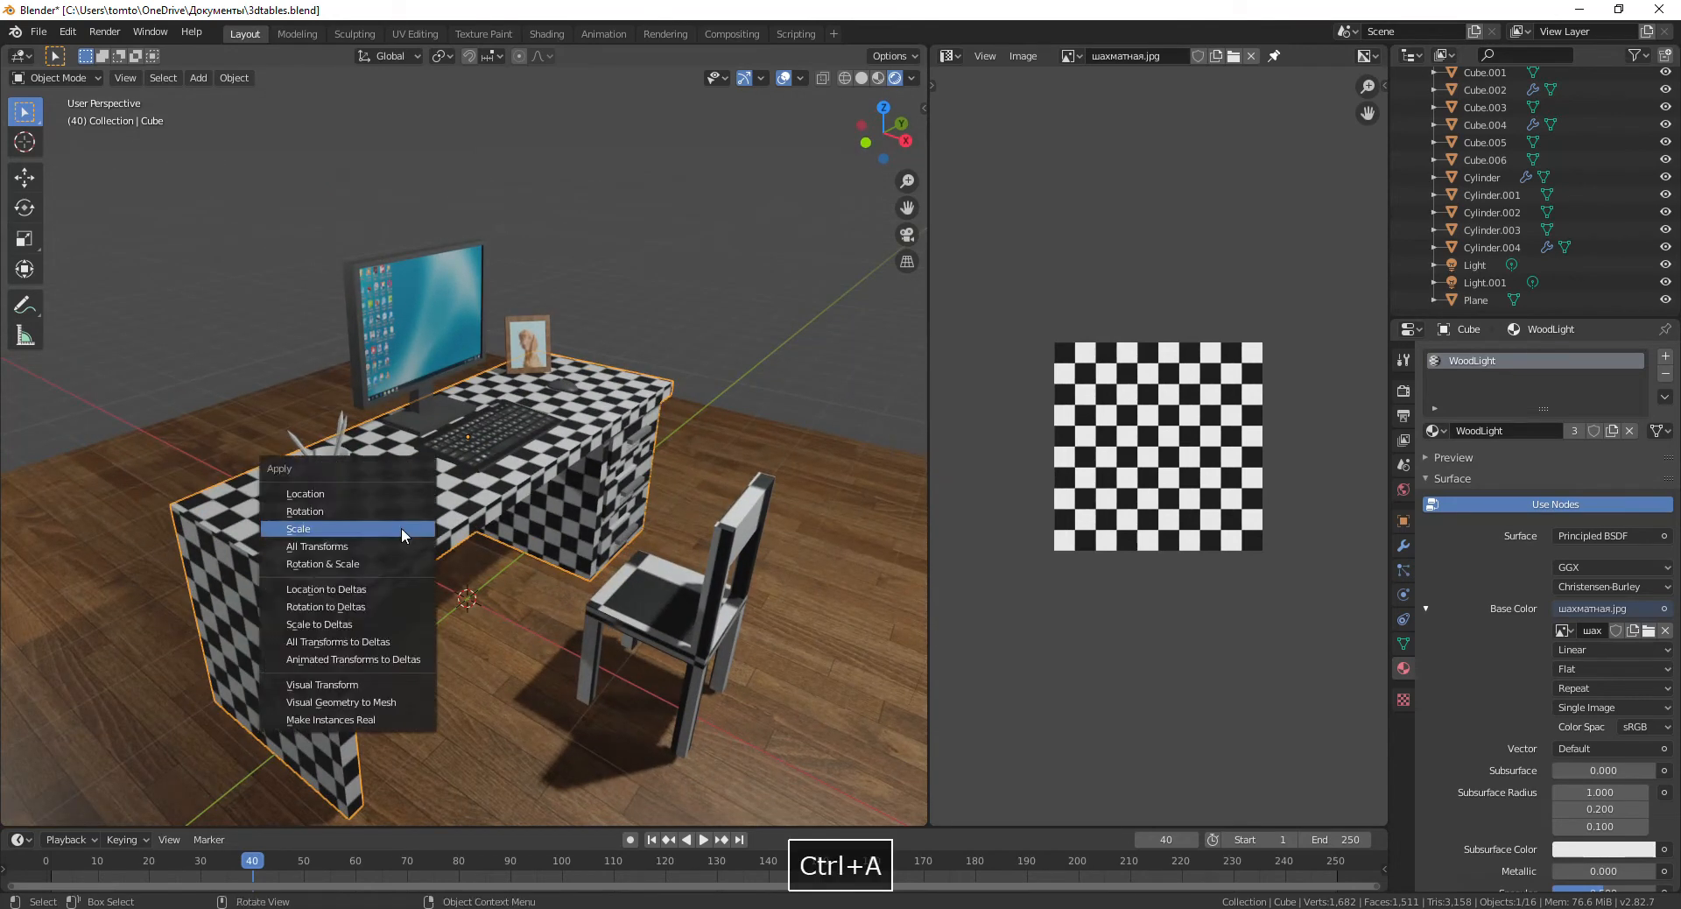
click(401, 494)
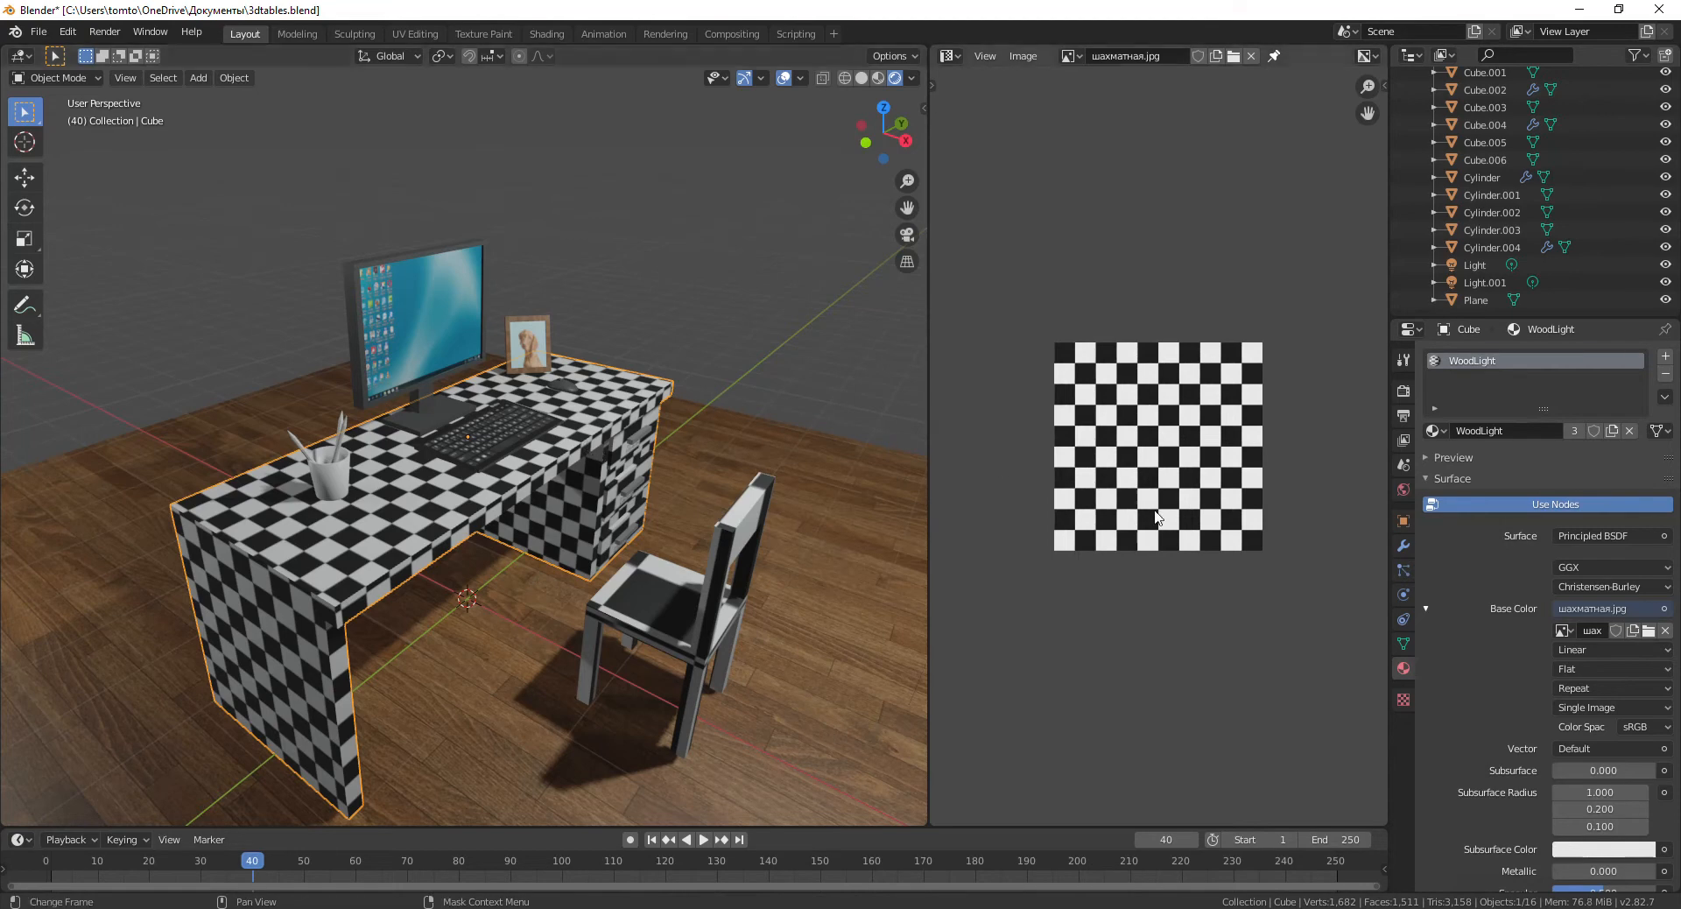
Swap the WoodLight Base Color image to LightWood1.jpg and check the wood grain across the desk and drawers.
click(1648, 630)
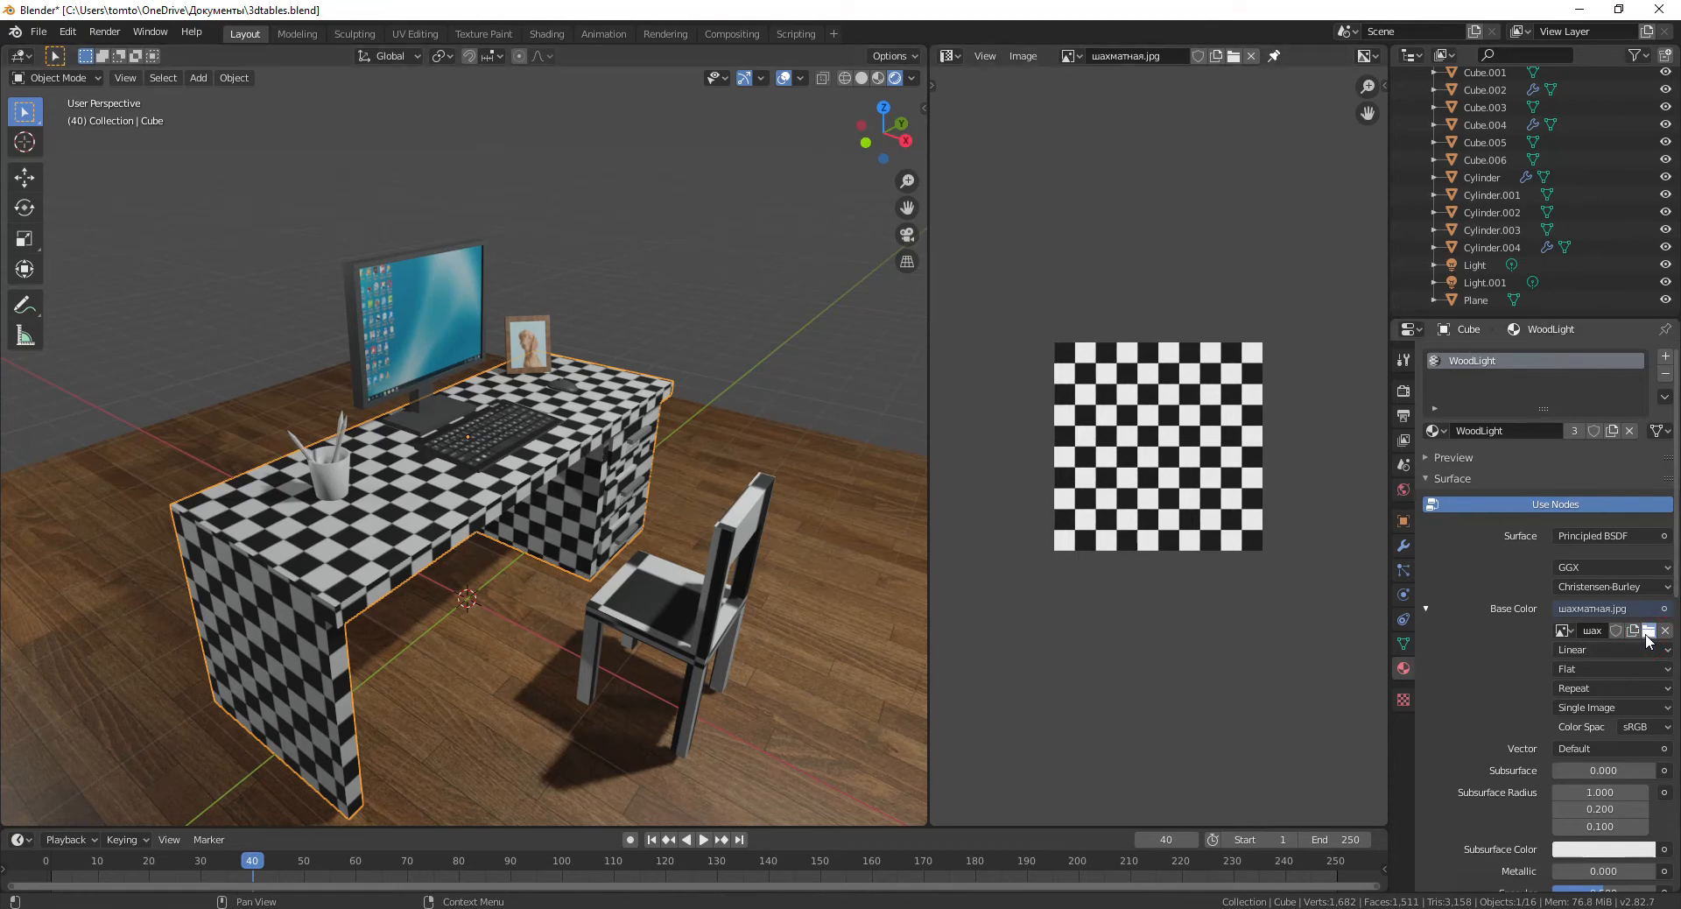
click(1237, 736)
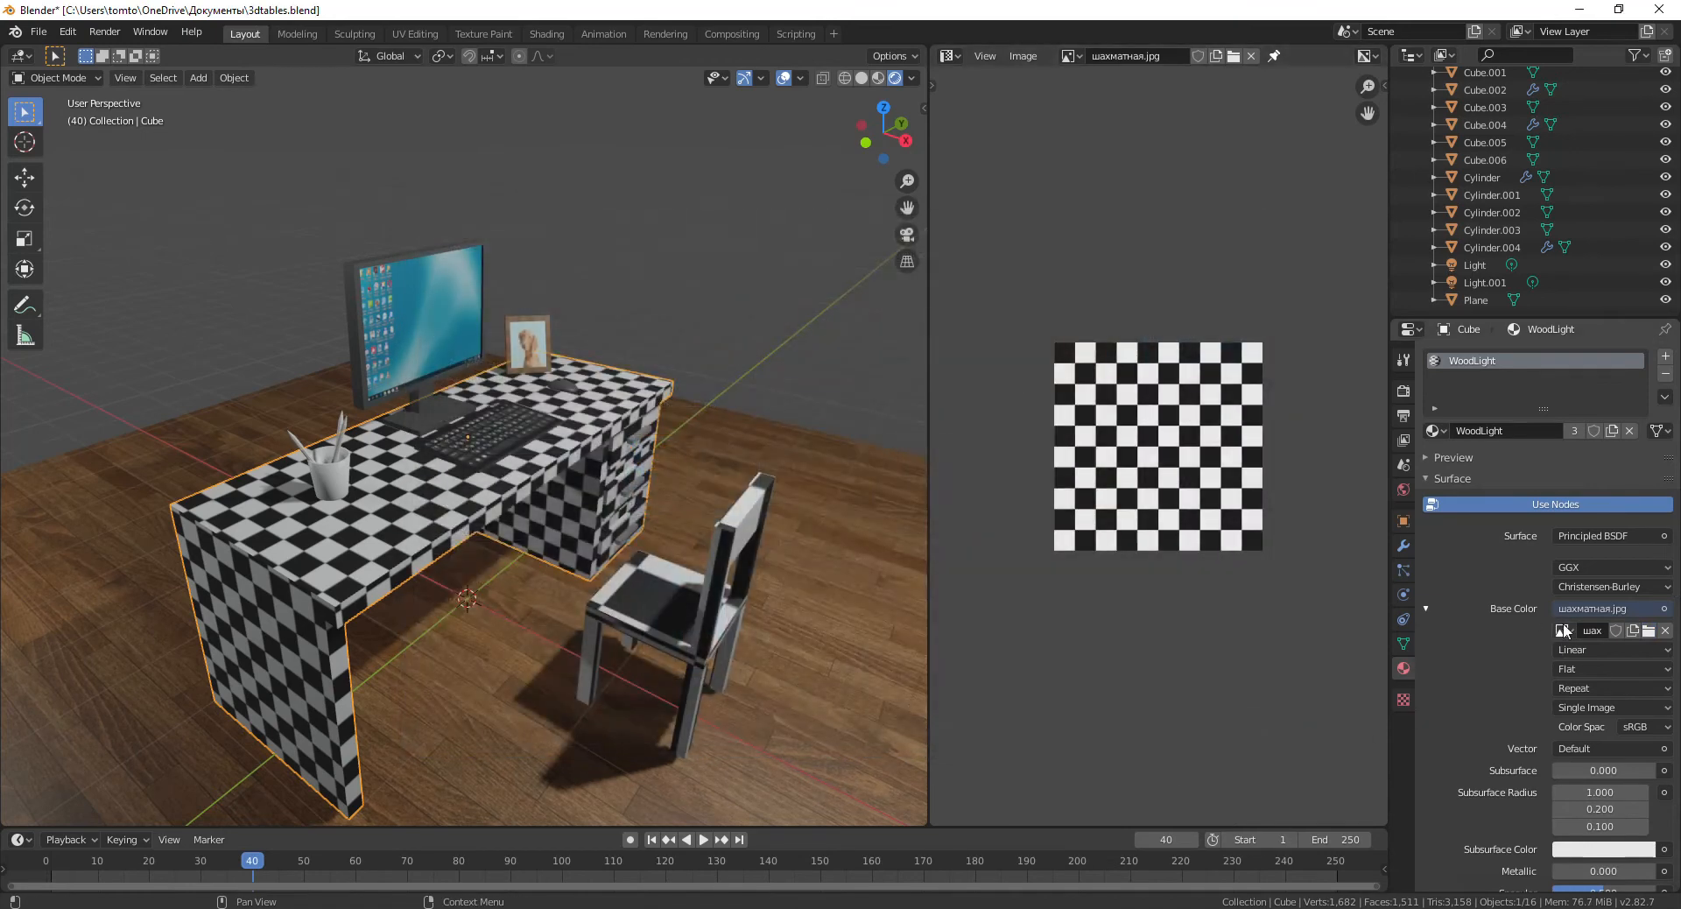
click(1563, 629)
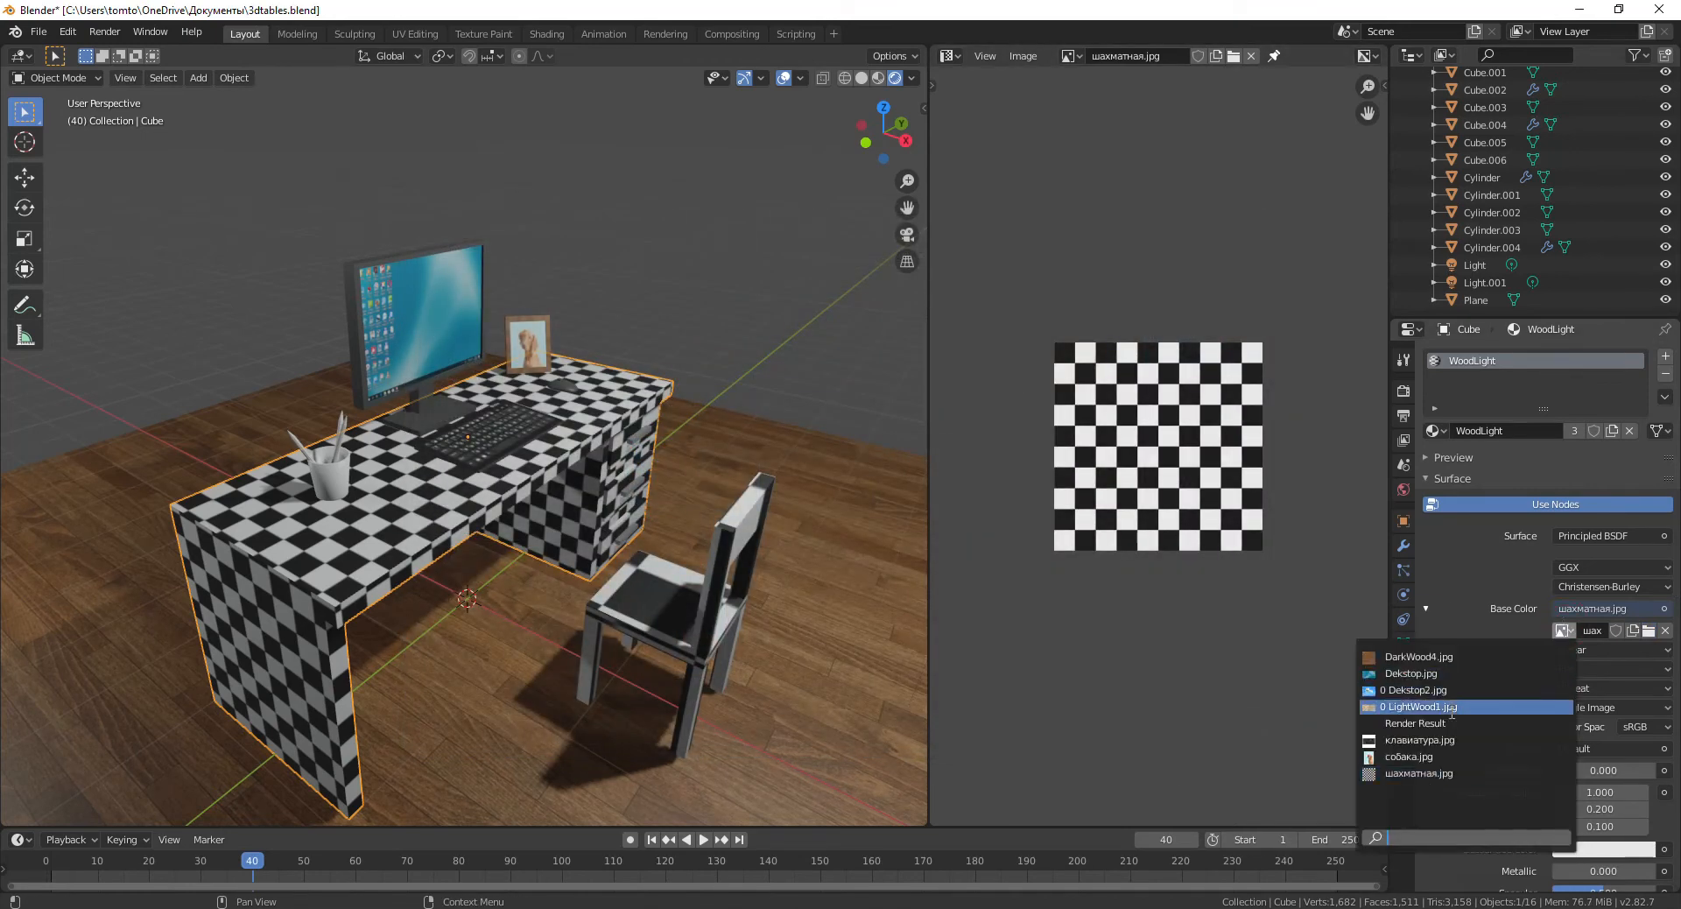
click(1418, 706)
middle_drag(320, 627, 687, 506)
scroll(688, 509, up, 2)
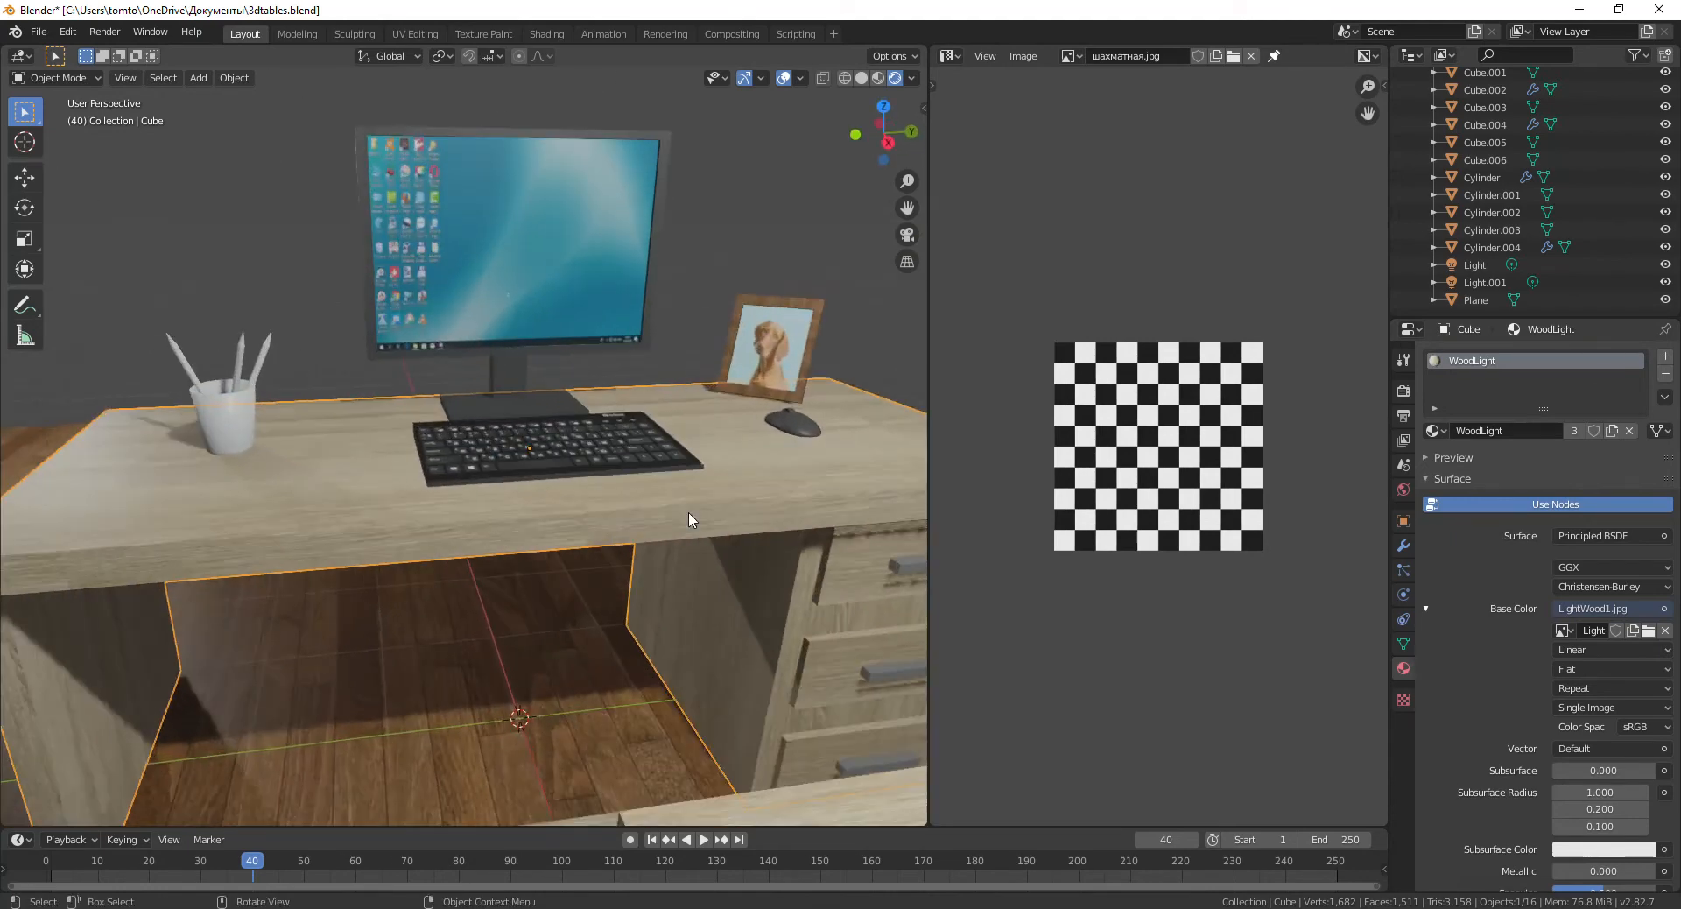
mouse_move(216, 511)
middle_down()
mouse_move(265, 584)
mouse_move(401, 478)
mouse_move(371, 456)
mouse_move(209, 494)
mouse_move(244, 499)
middle_up()
scroll(243, 499, down, 3)
shift+middle_drag(658, 553, 312, 529)
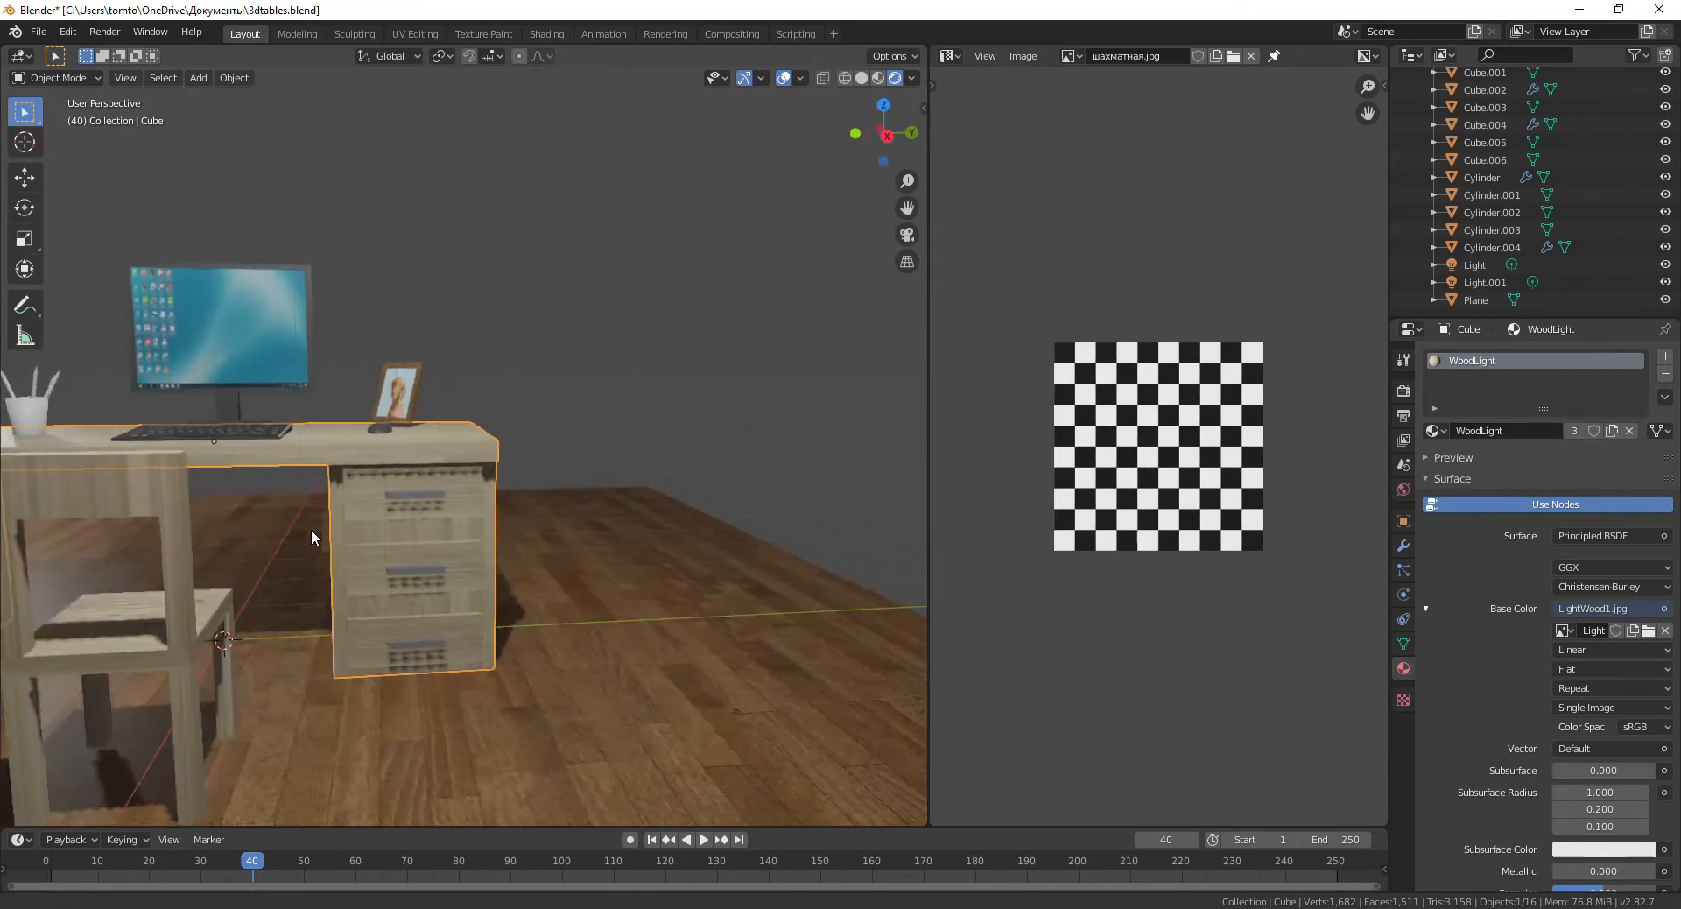
Select the drawers object Cube.002 in the desk's cabinet and apply its scale.
scroll(312, 529, up, 3)
click(350, 550)
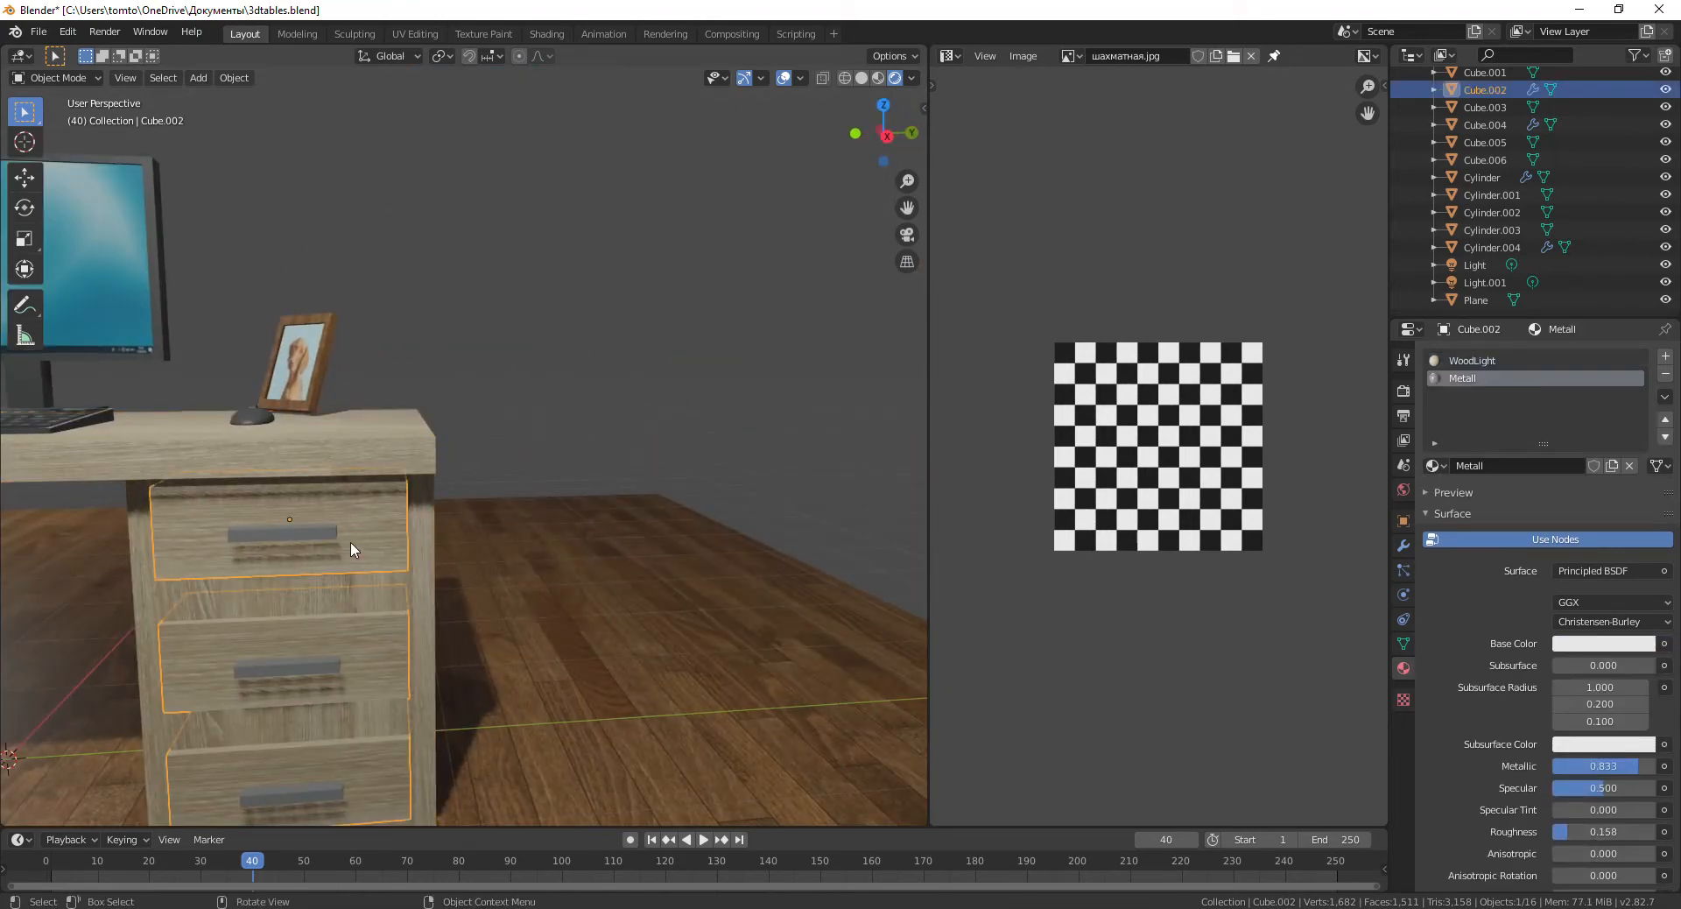
key(ctrl+a)
click(351, 541)
Unwrap all of the drawer's faces with Smart UV Project at angle limit 66 and island margin 0.
key(Tab)
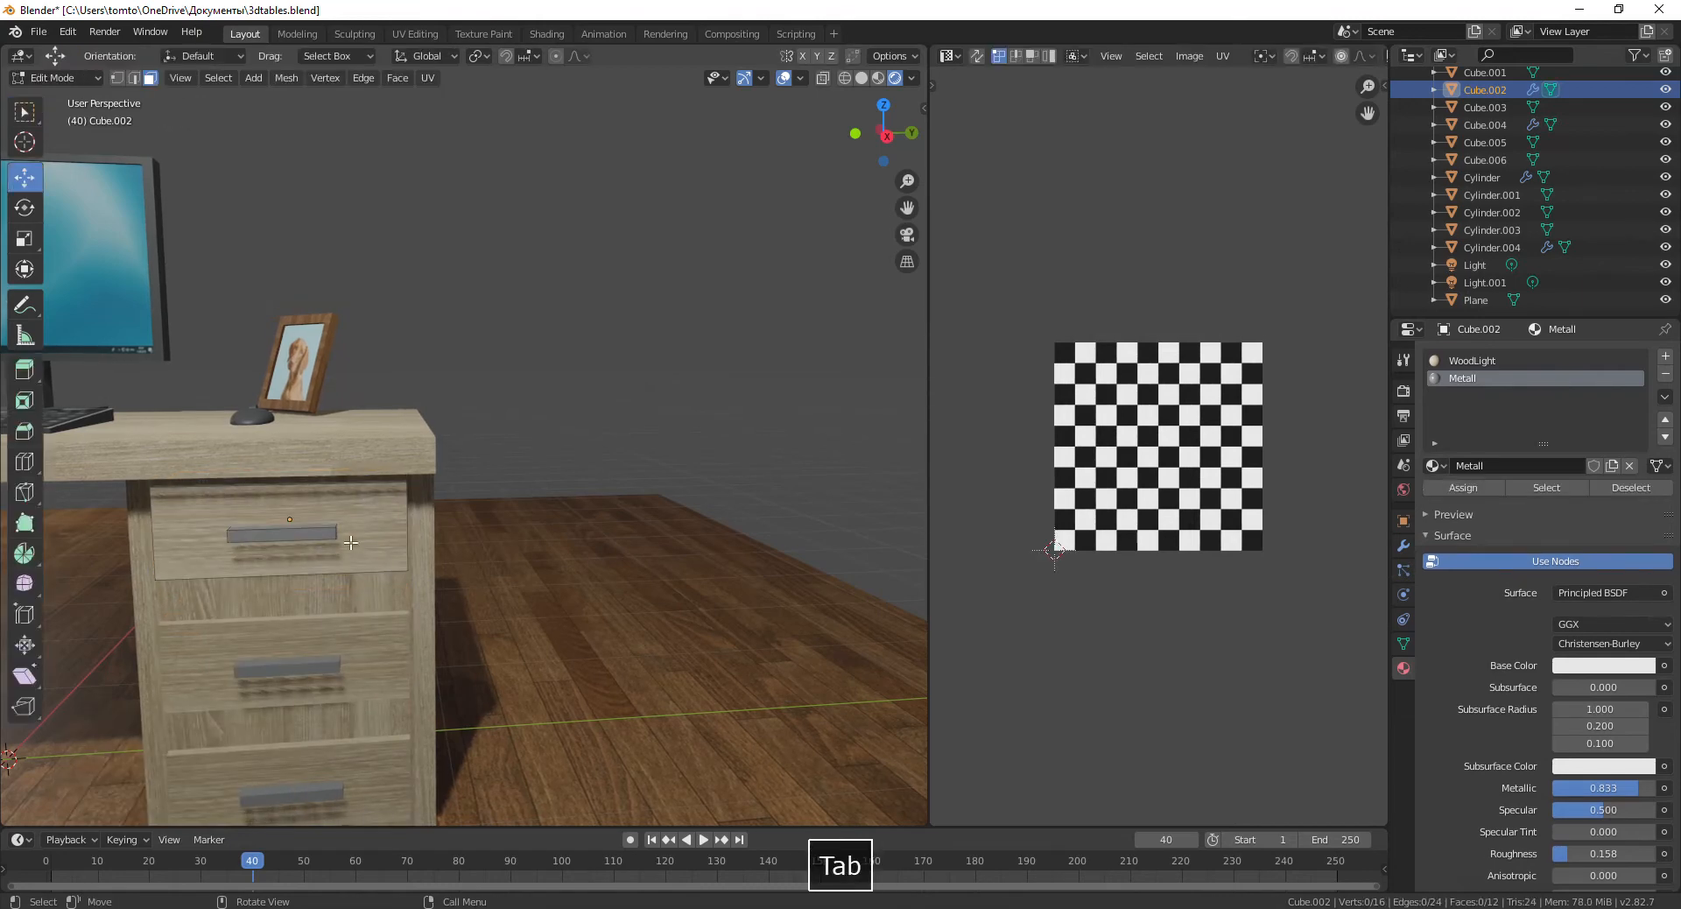
key(a)
key(u)
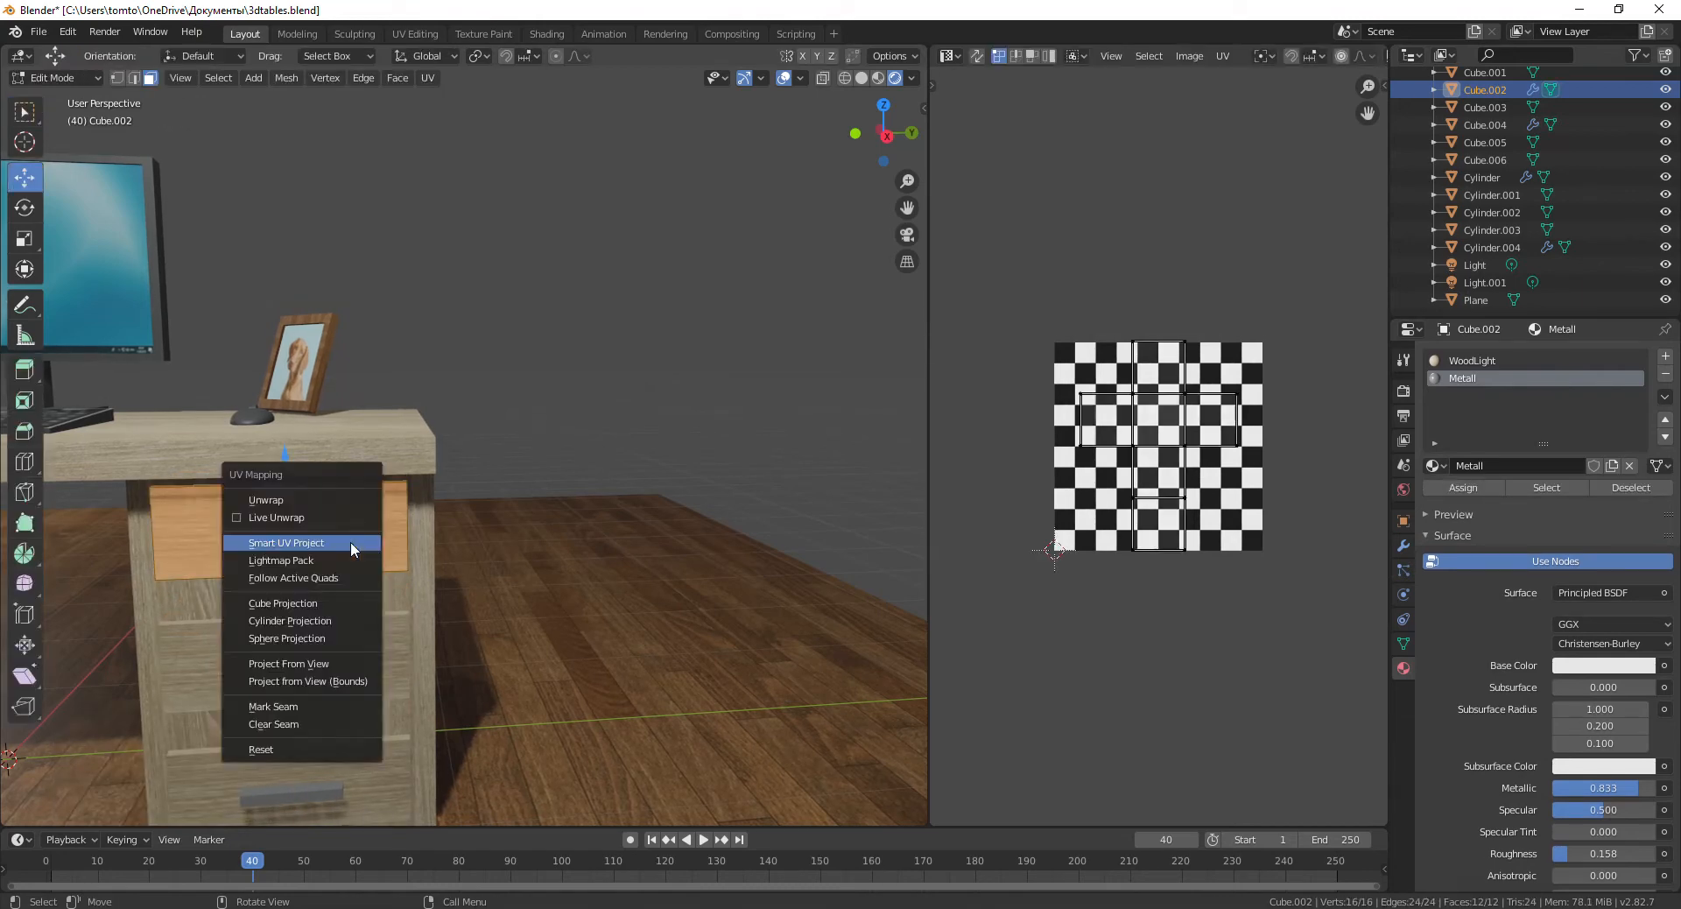
click(351, 541)
click(349, 674)
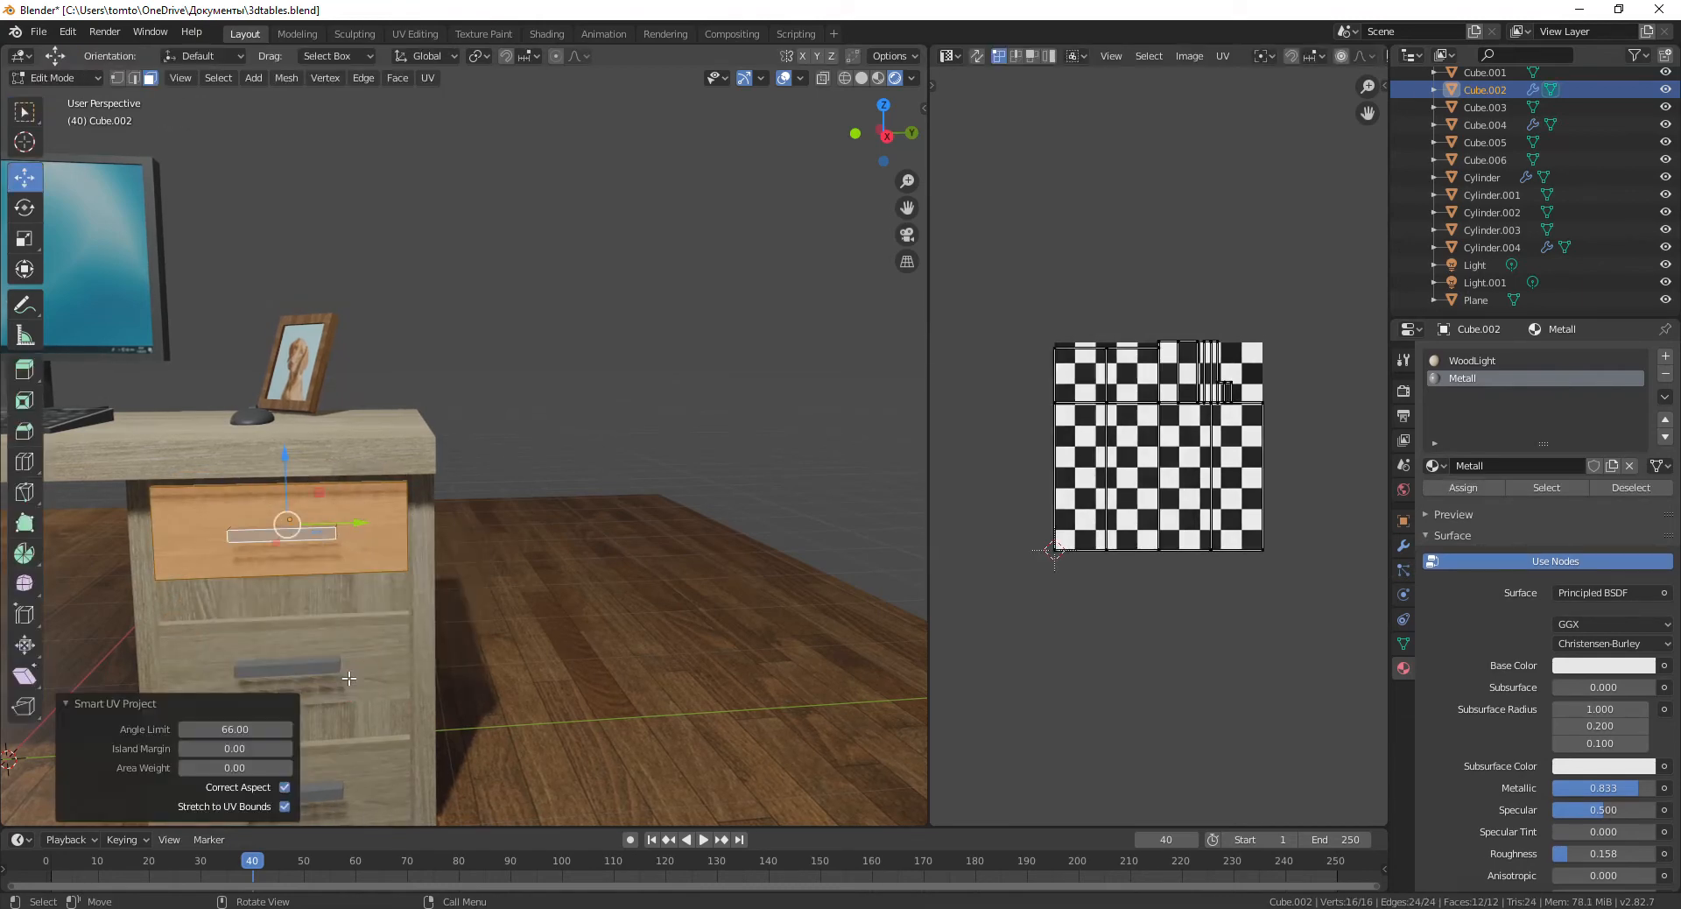
middle_drag(402, 582, 459, 578)
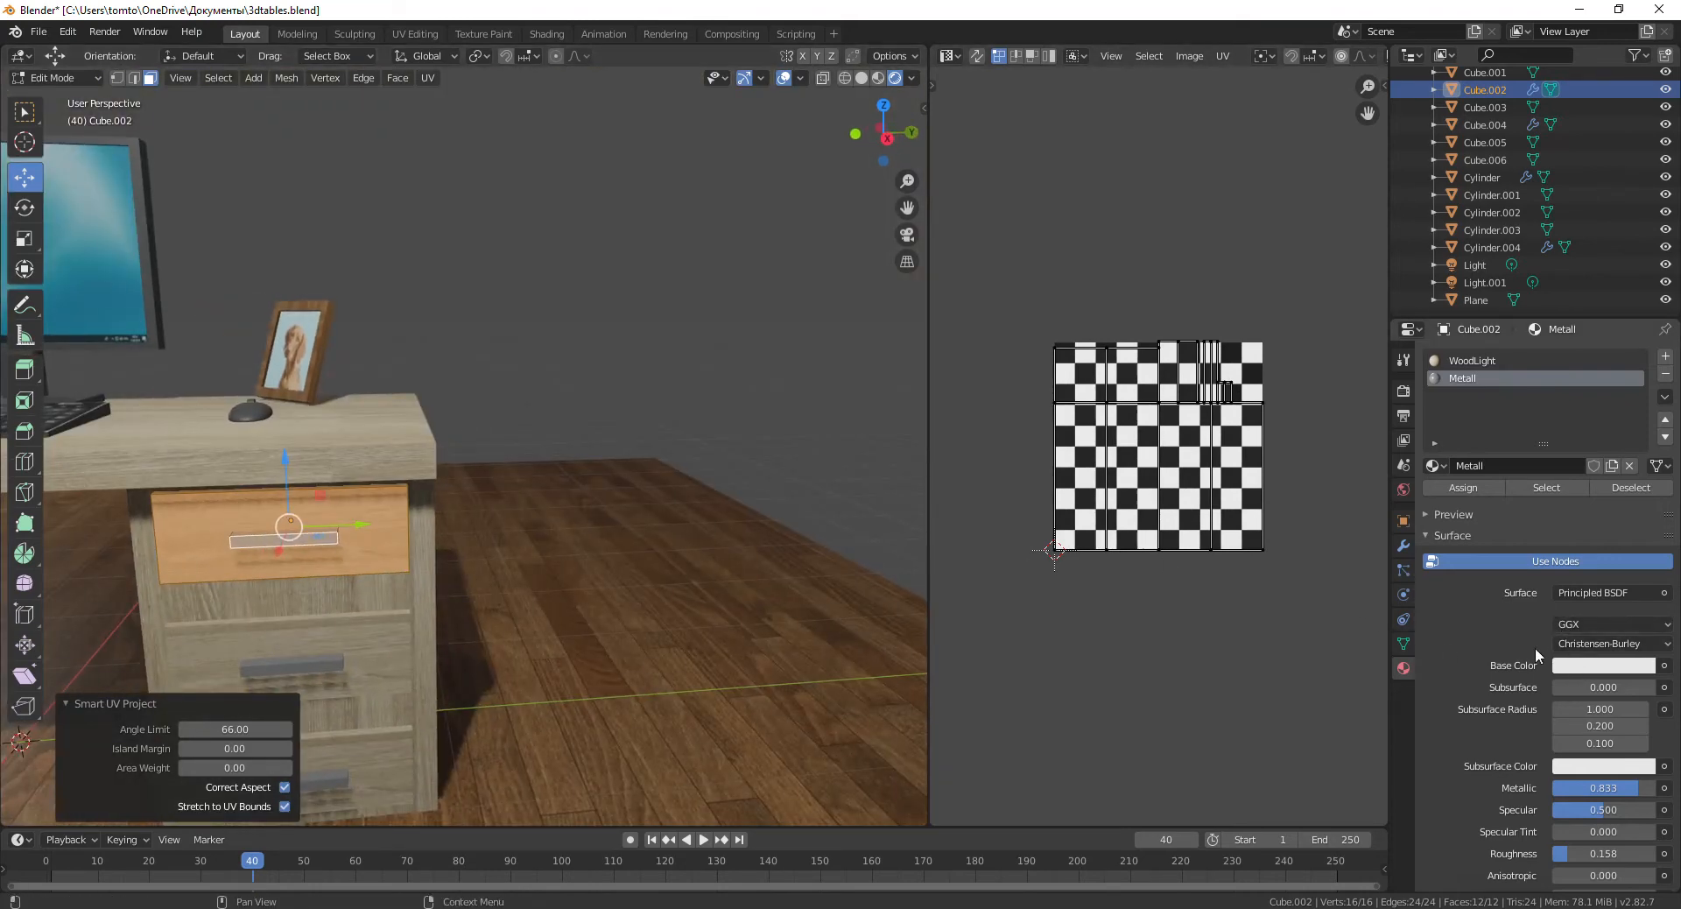
Return the drawers to Object Mode and set their WoodLight material's Base Color image to шахматная.jpg.
scroll(1535, 648, down, 6)
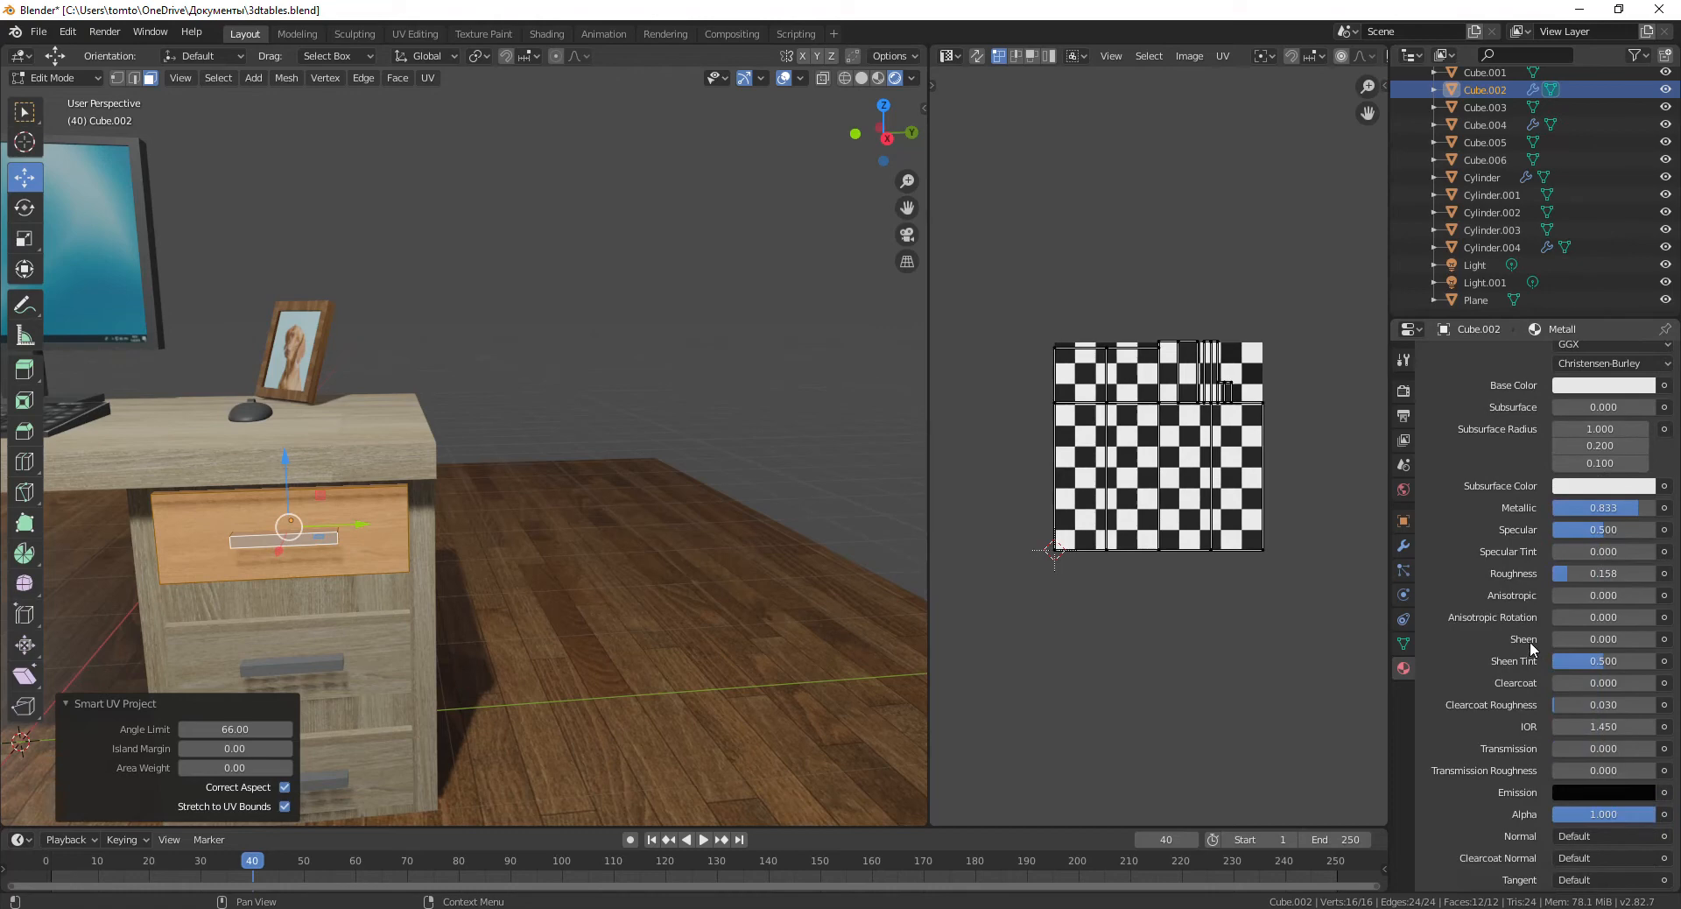
scroll(1532, 639, up, 3)
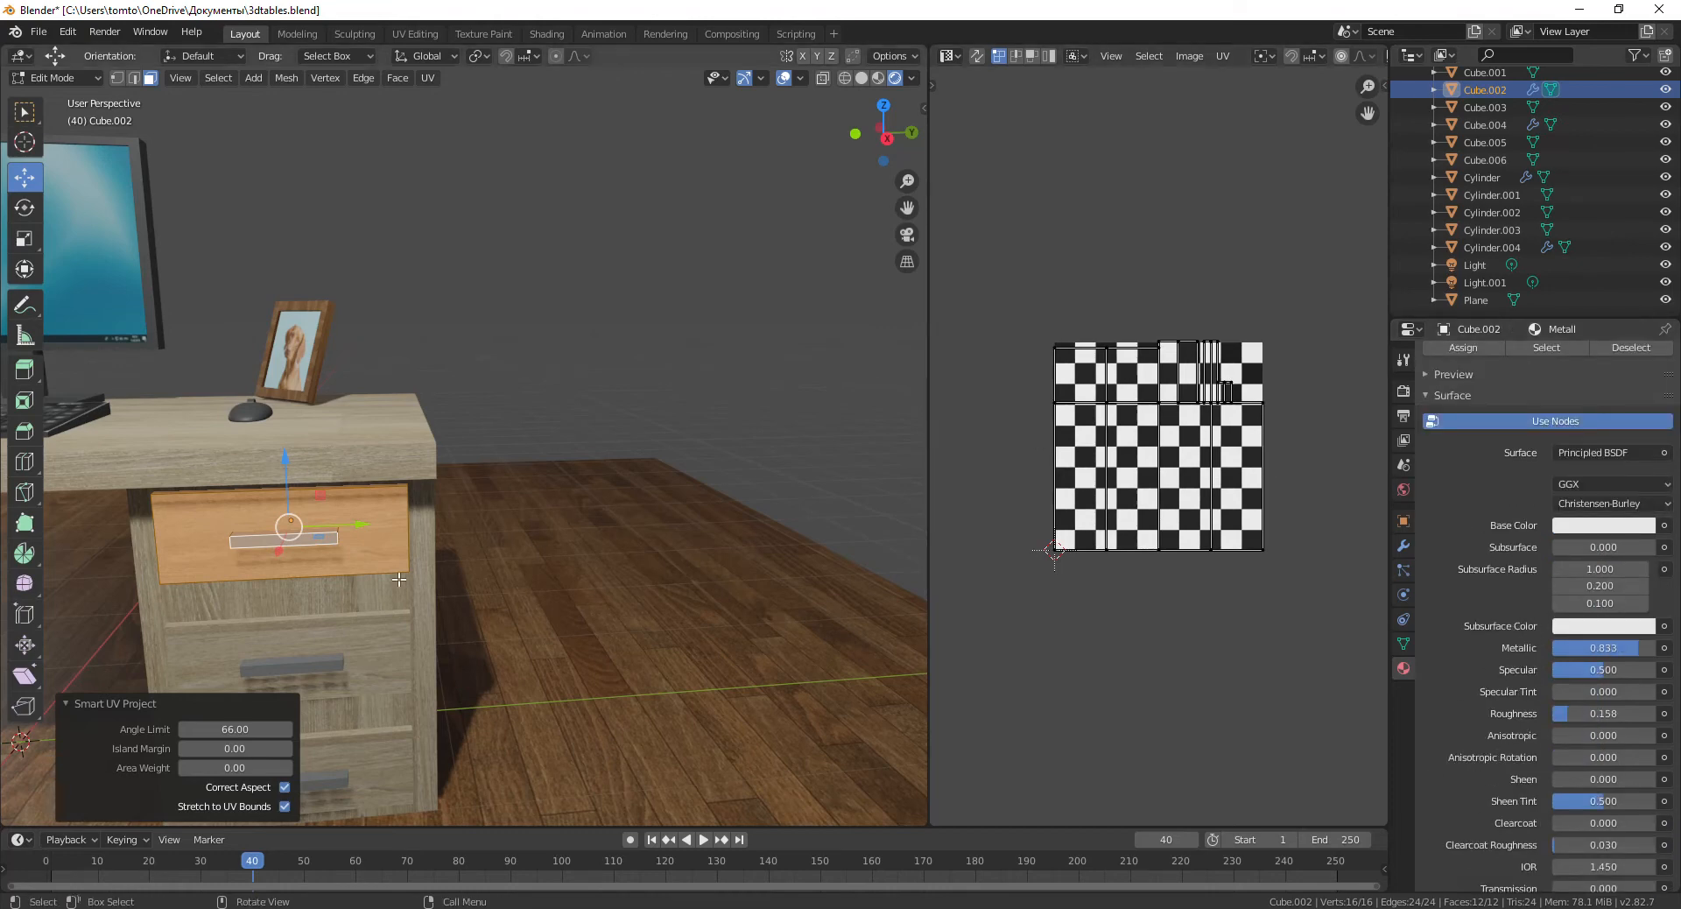
key(Tab)
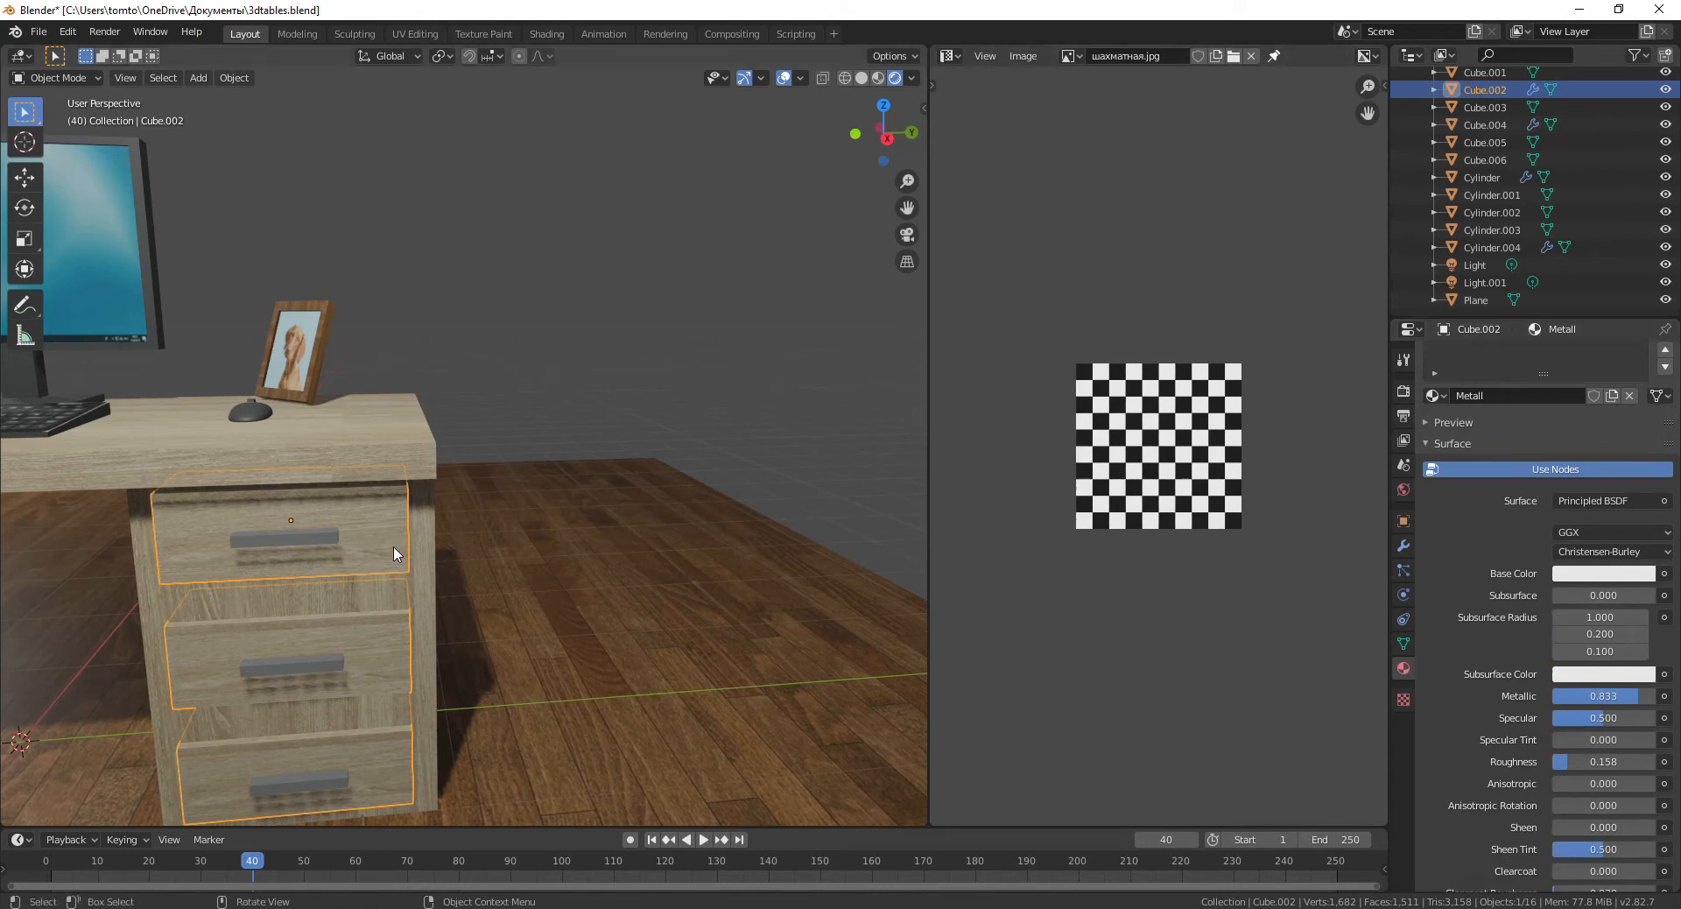
scroll(1508, 427, up, 1)
scroll(1507, 427, up, 1)
click(1529, 360)
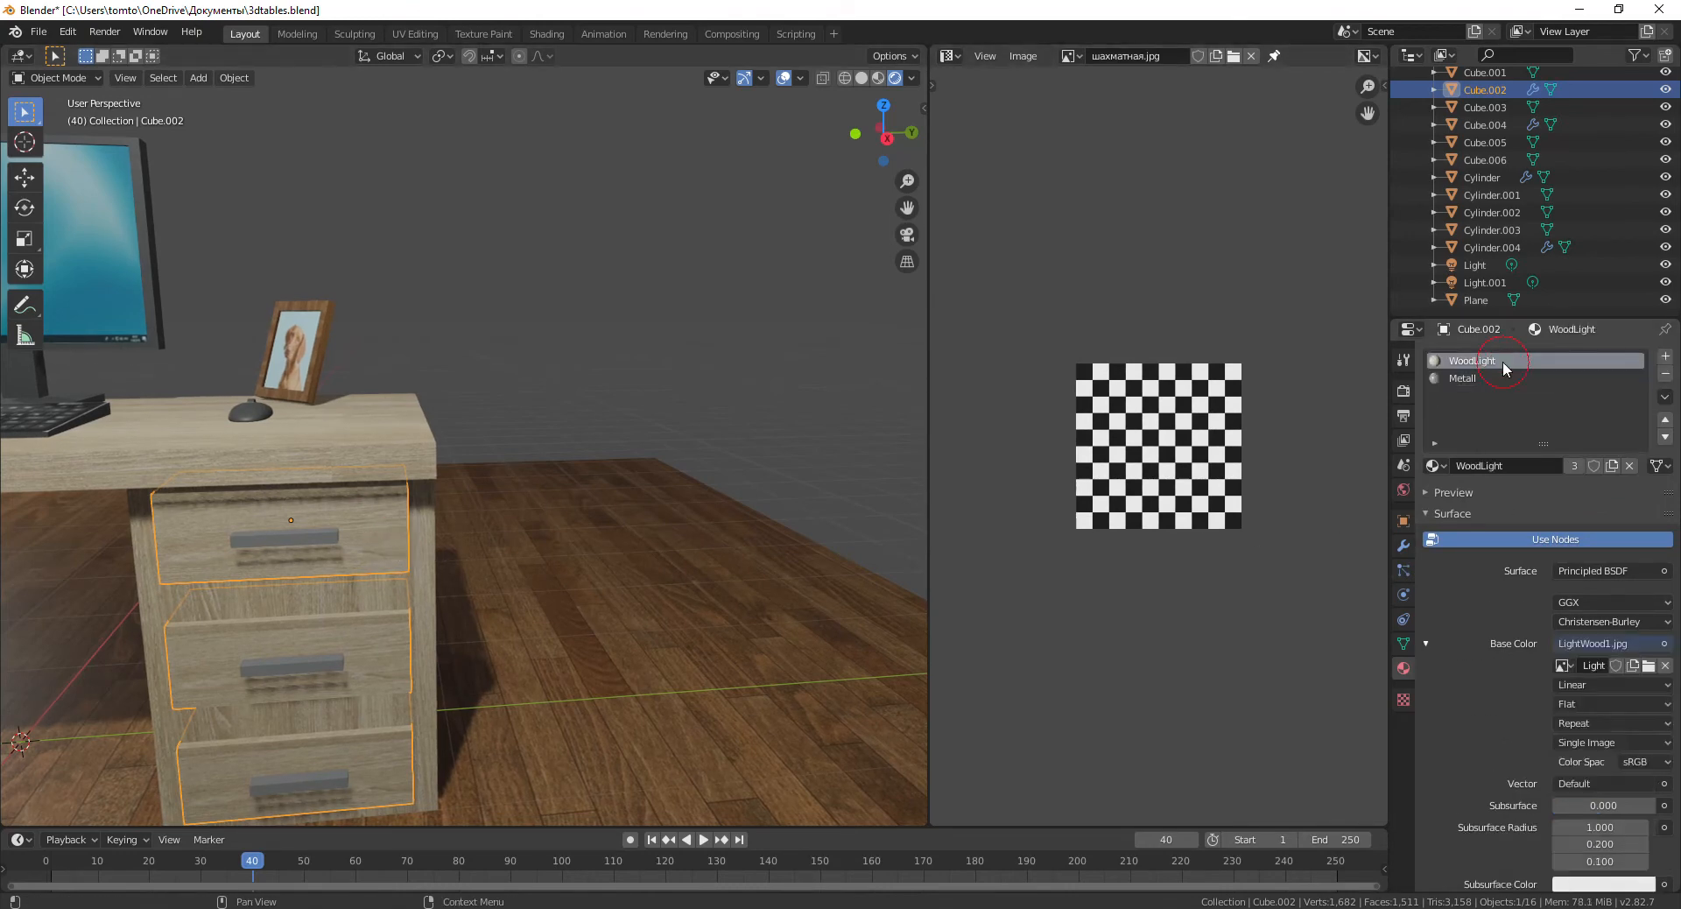
click(1565, 667)
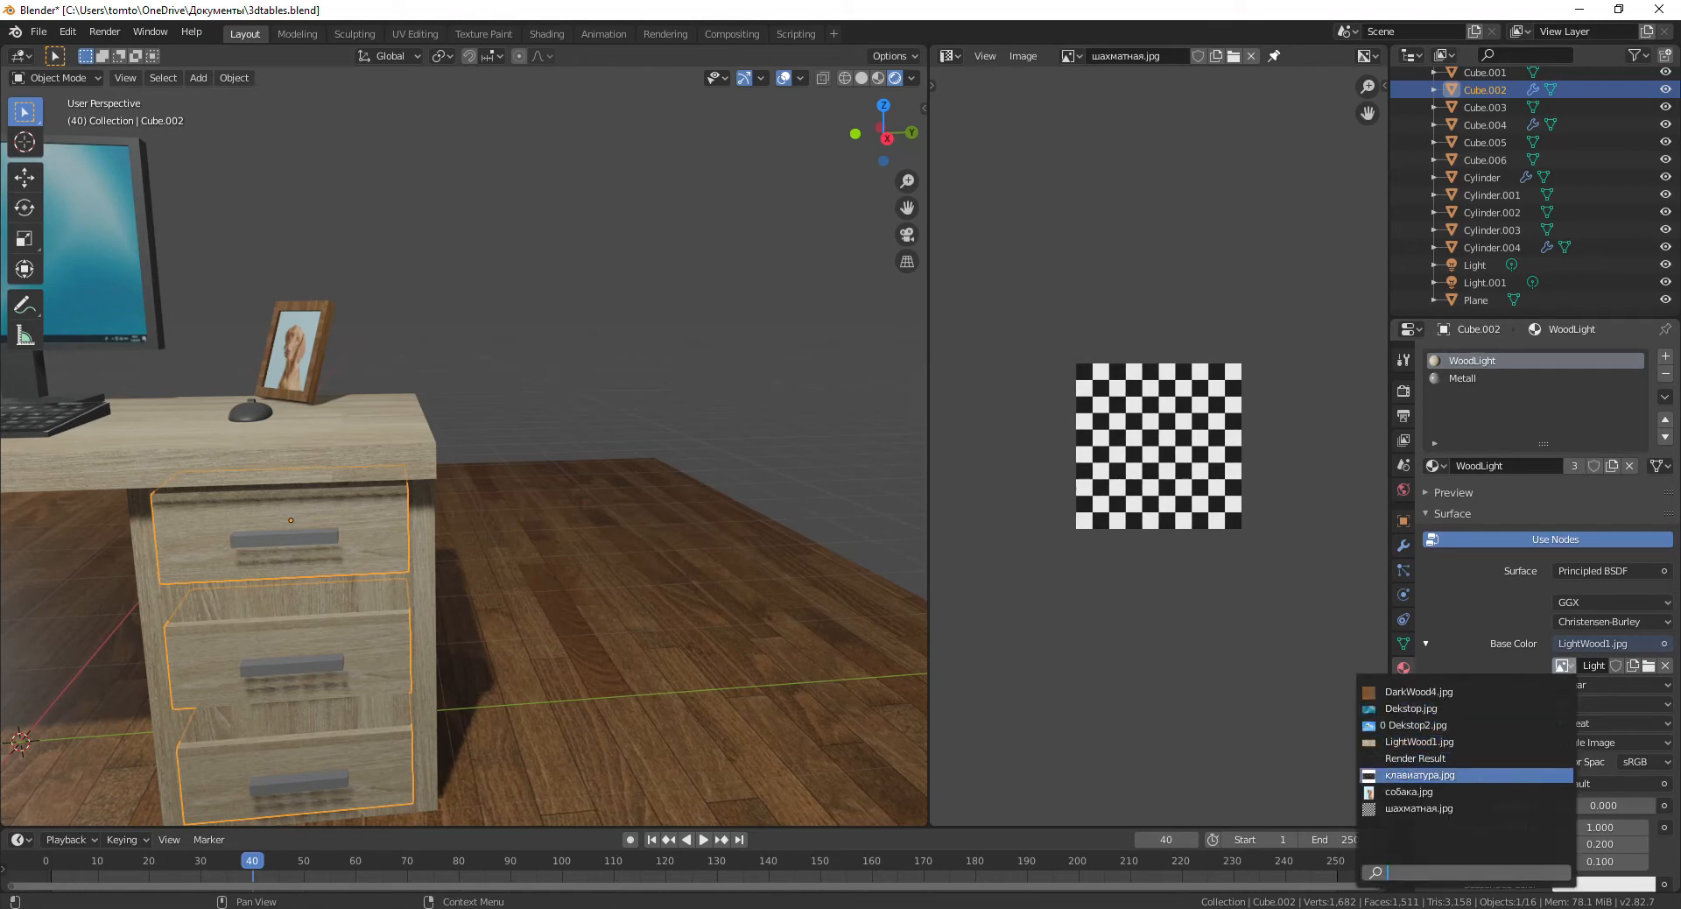
click(1458, 809)
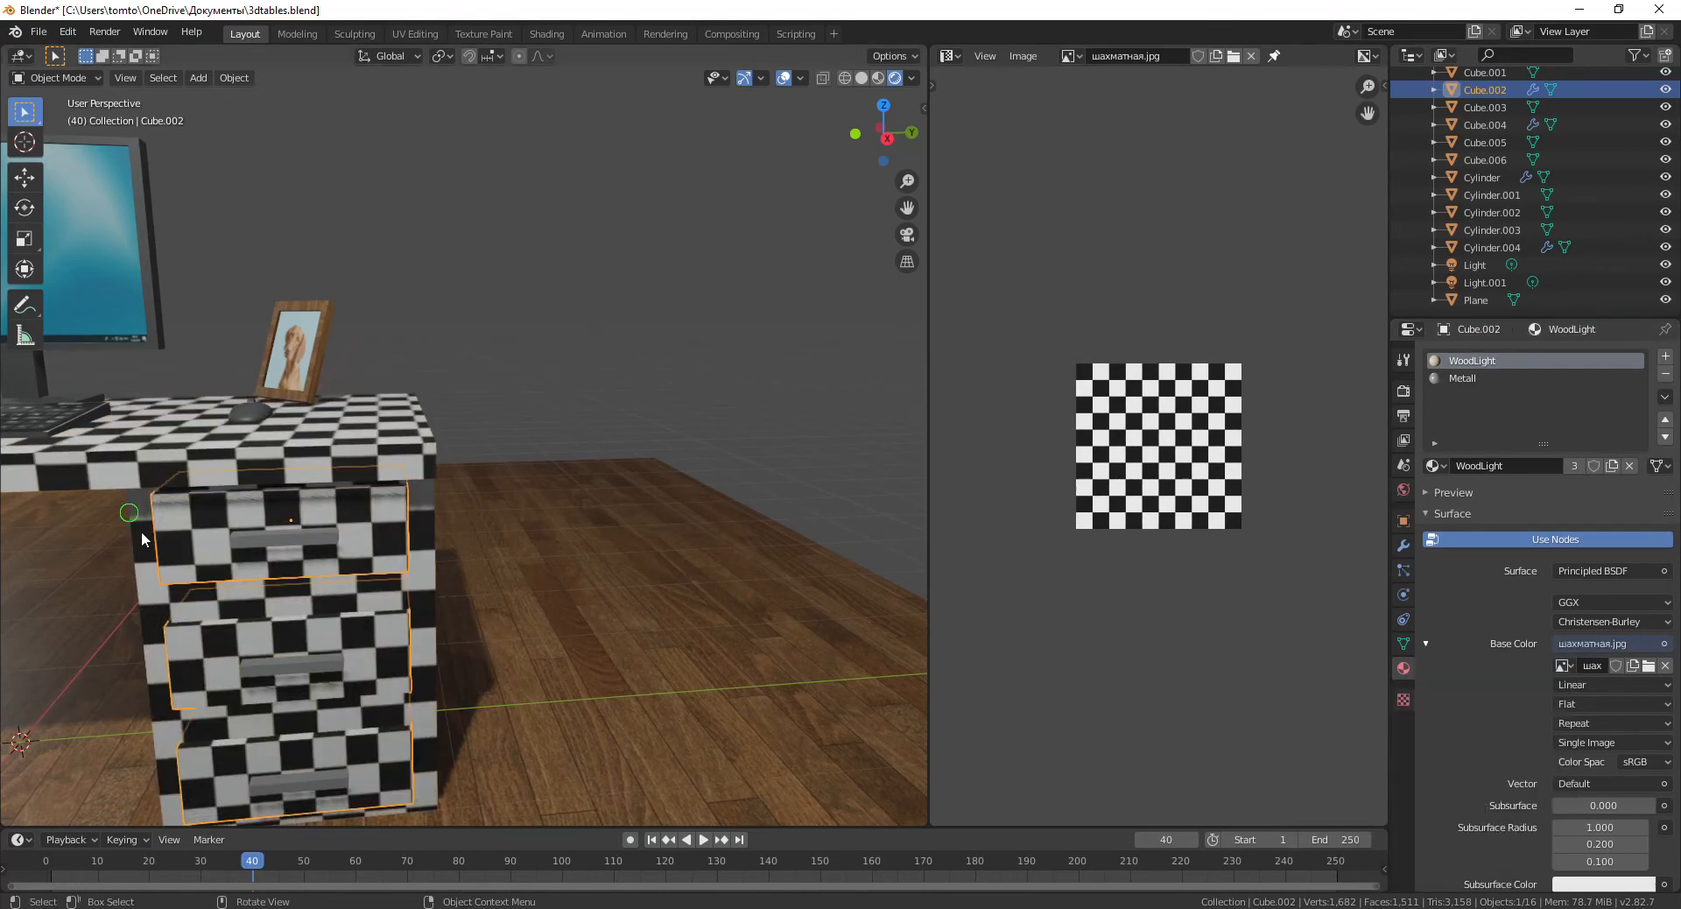
Reopen the drawers in Edit Mode and enlarge all their UV islands to about twice the size.
middle_drag(140, 531, 200, 542)
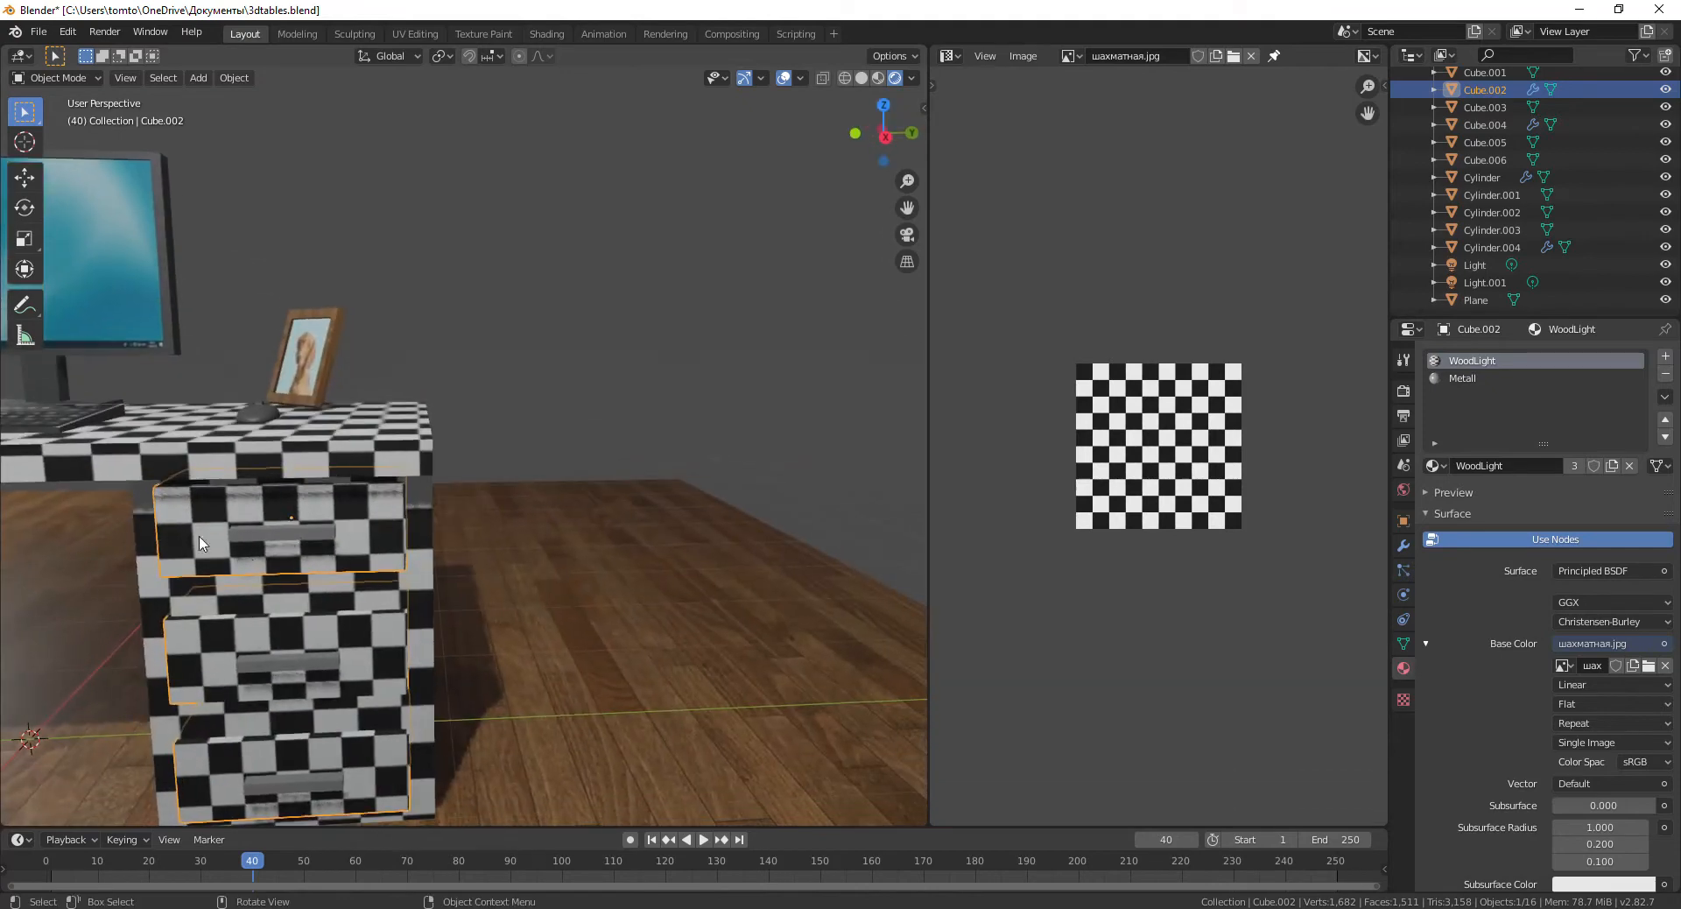
key(Tab)
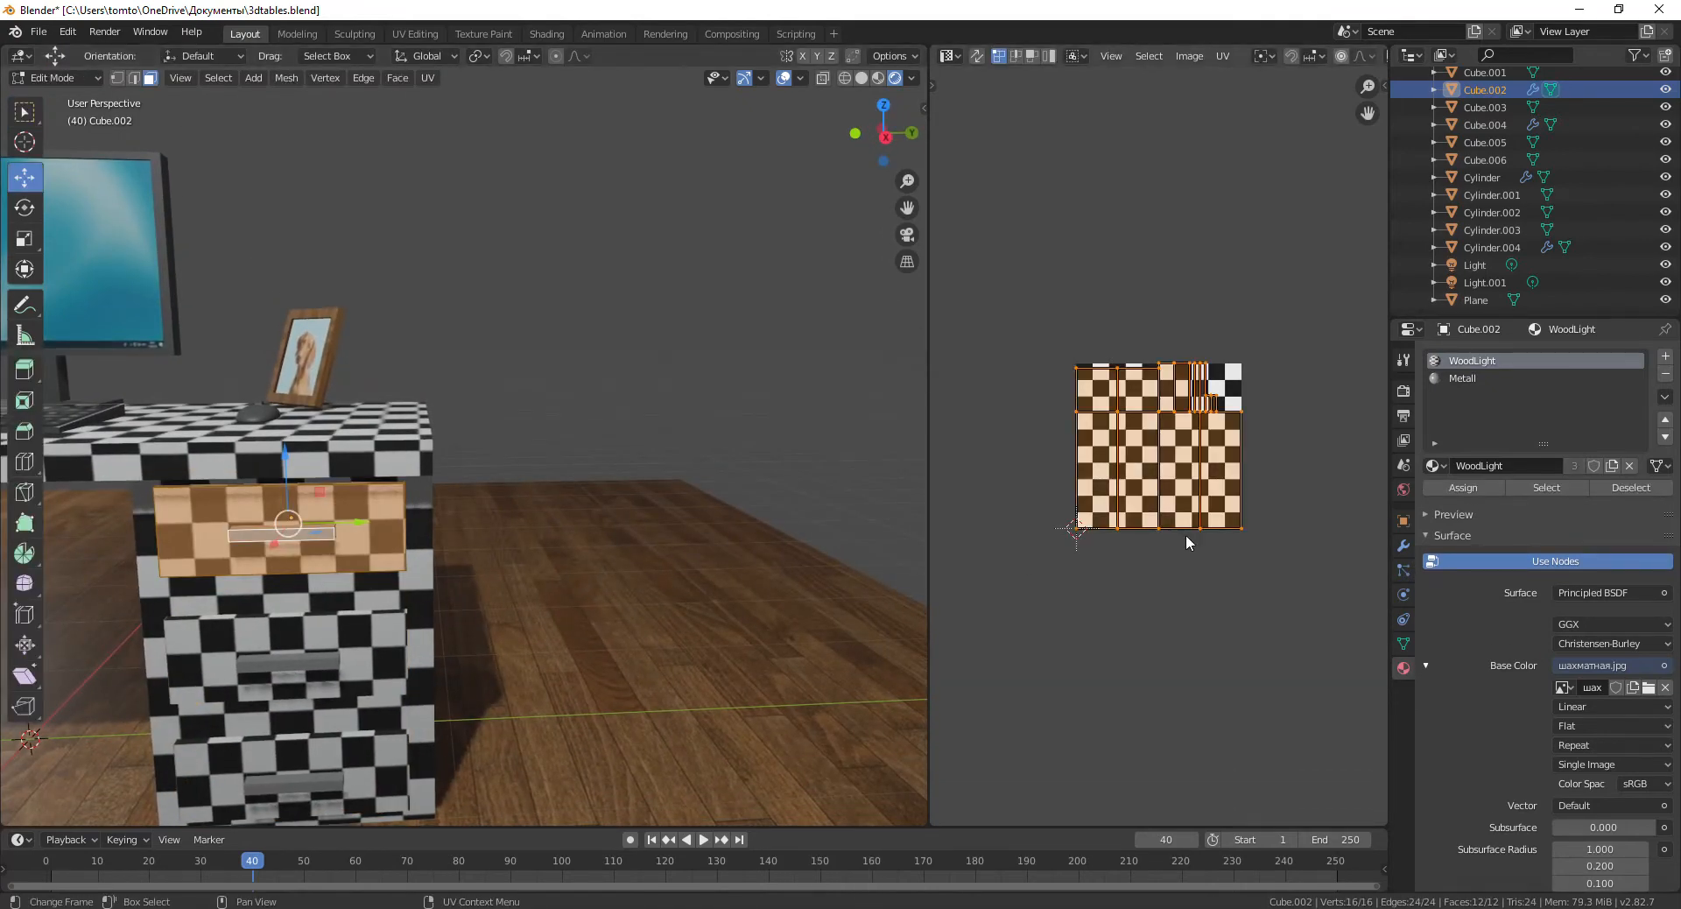
key(s)
click(1238, 660)
middle_drag(727, 503, 620, 555)
scroll(620, 555, up, 2)
shift+middle_drag(412, 552, 625, 533)
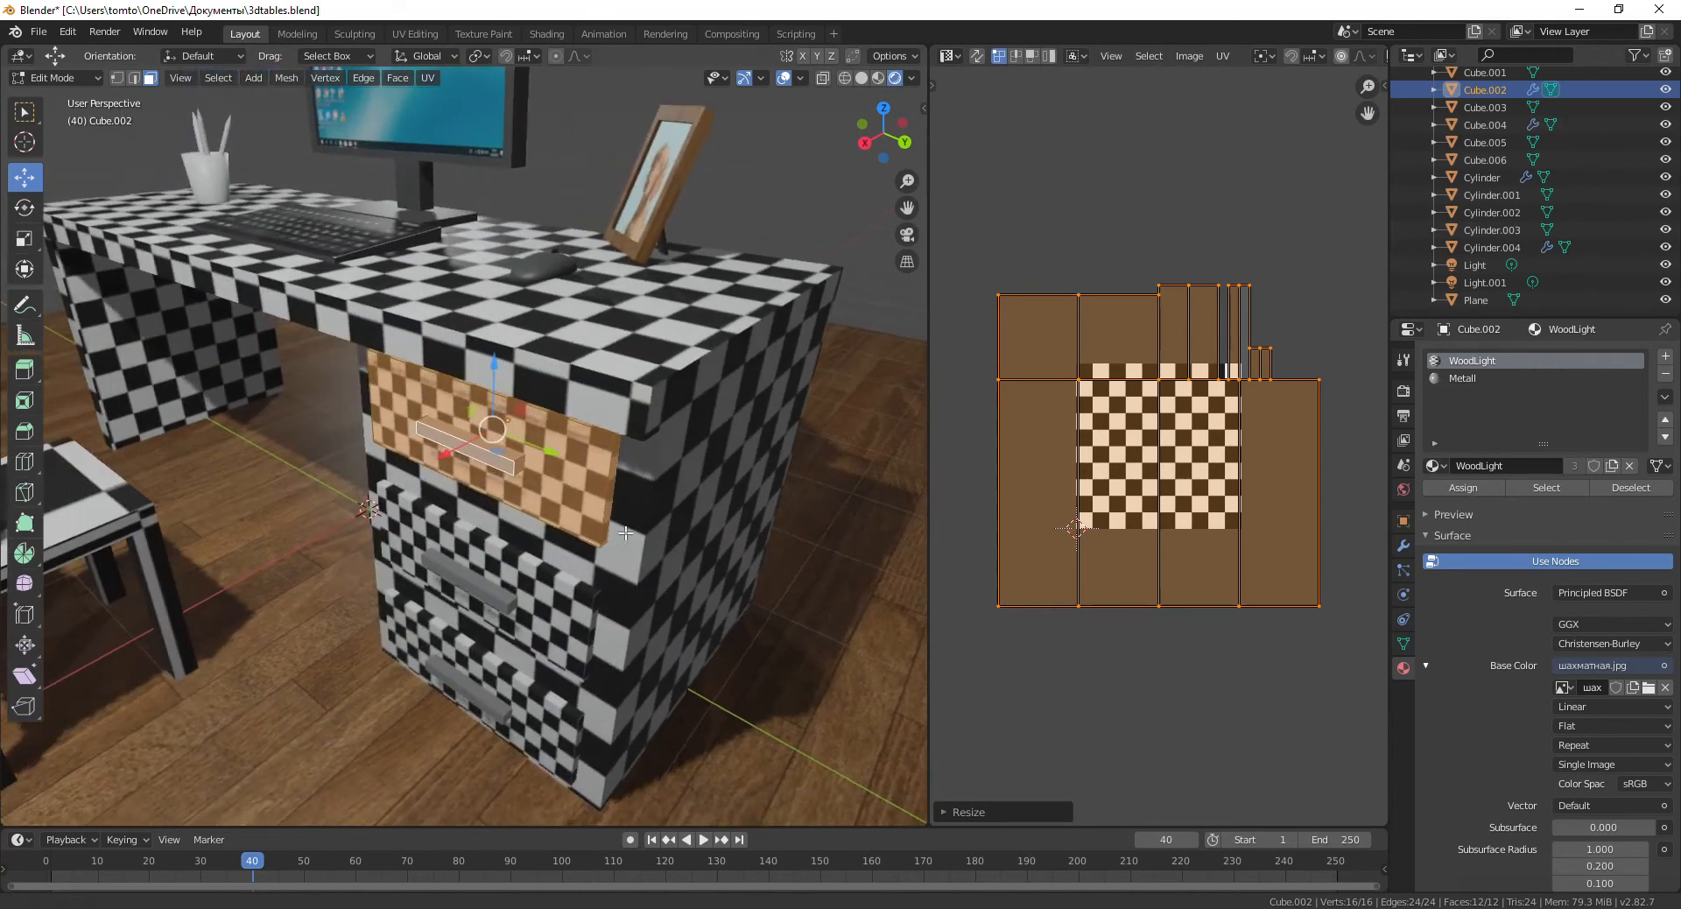
Compare the drawer's checker squares with the desk's and shrink the drawer's UV islands back to the checker image's bounds.
scroll(625, 533, up, 3)
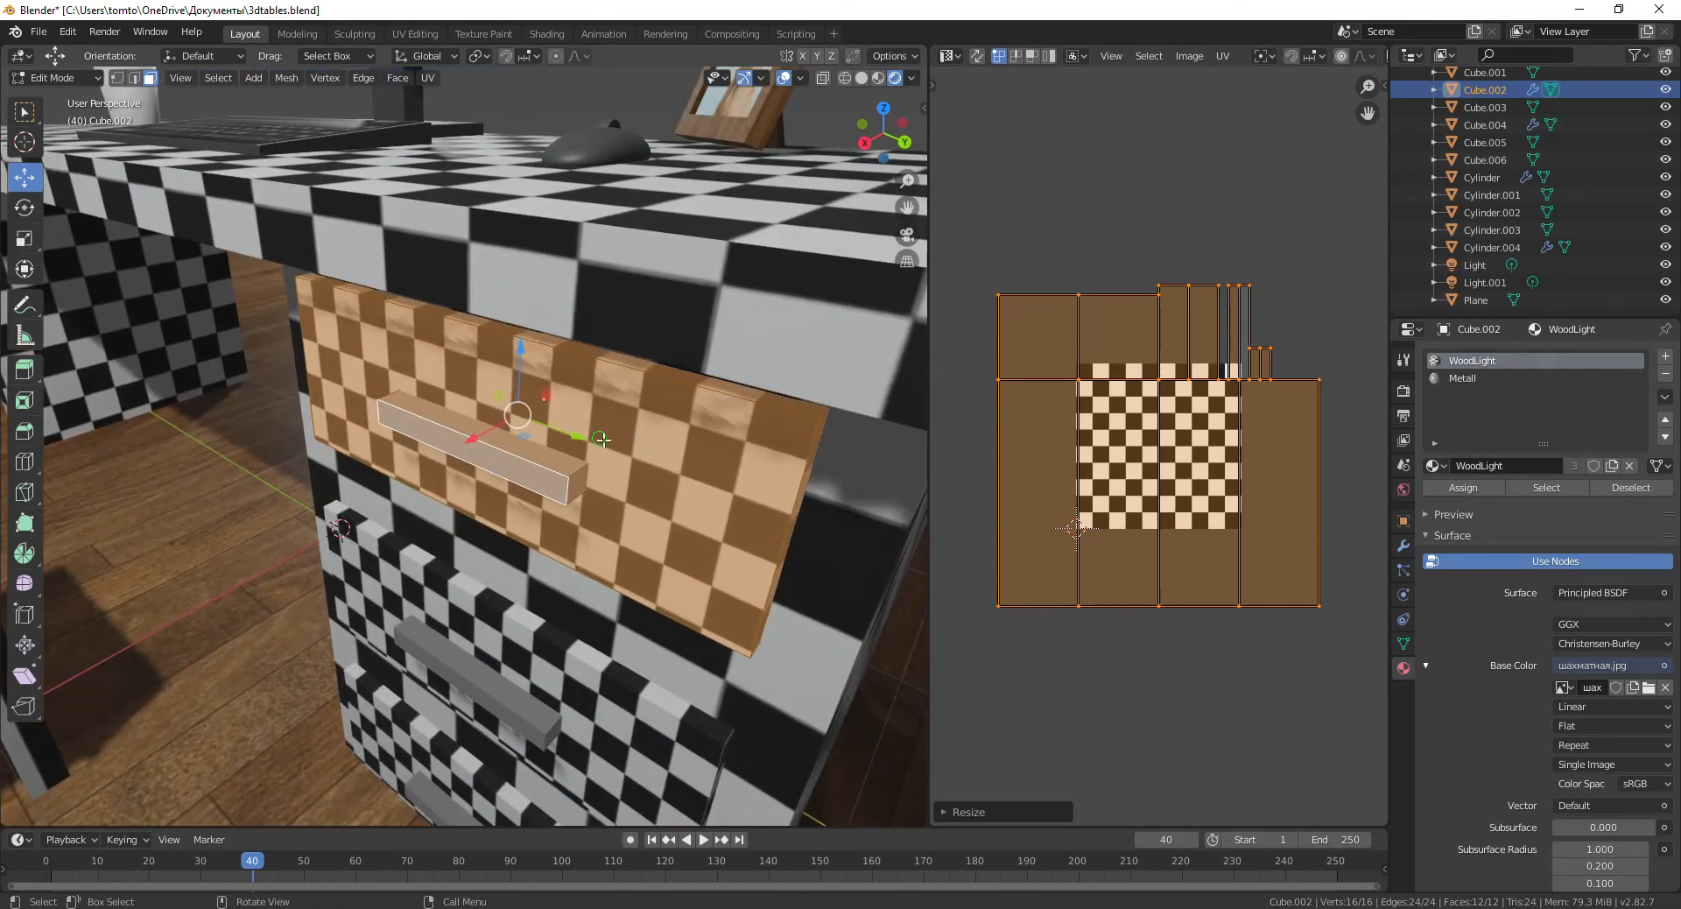
middle_drag(858, 499, 787, 516)
scroll(1151, 578, down, 3)
key(s)
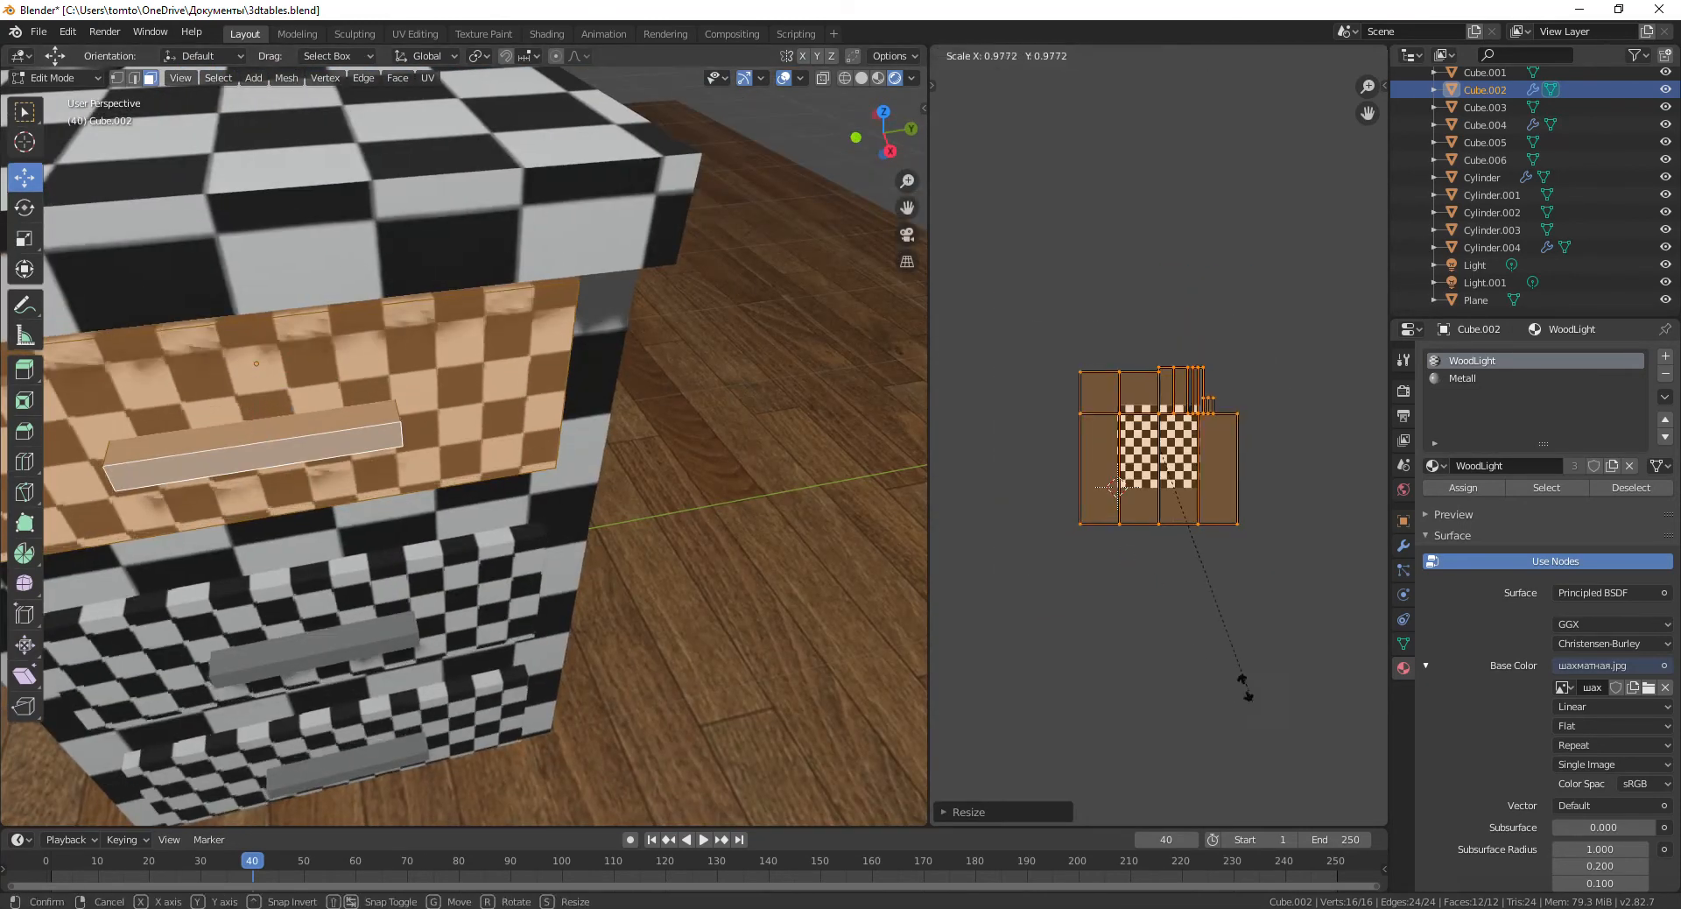
click(1208, 574)
scroll(596, 516, down, 2)
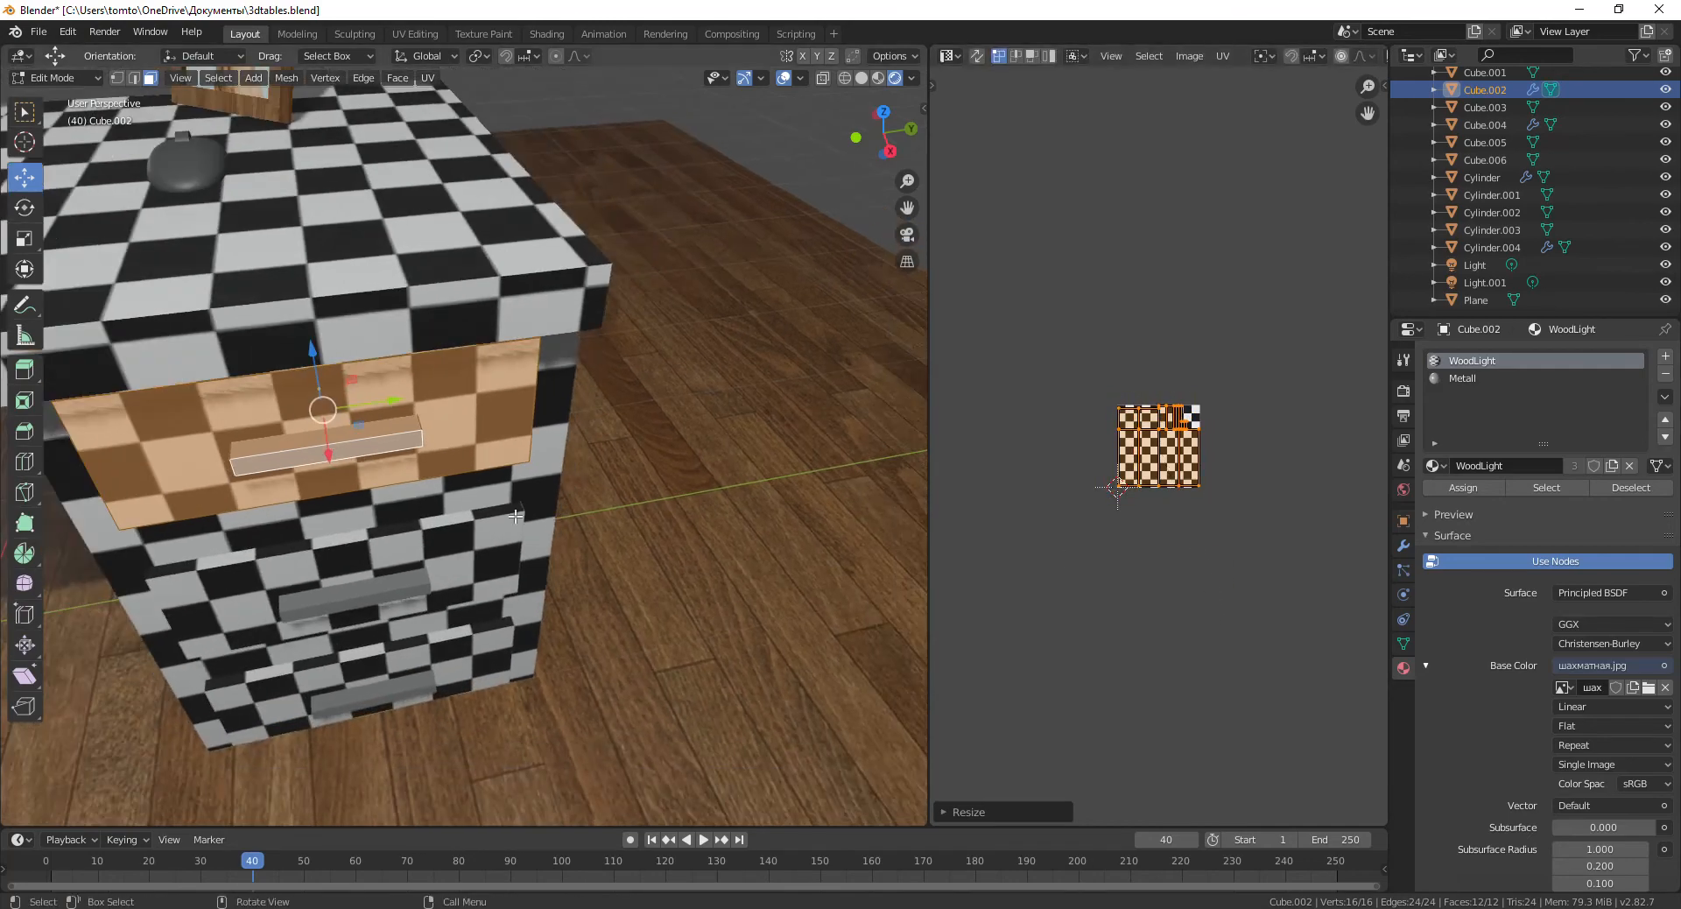
middle_drag(595, 516, 583, 473)
Scale the drawer's UV islands down by about 0.76, return to Object Mode, and review the drawers against the desk.
key(Tab)
key(Tab)
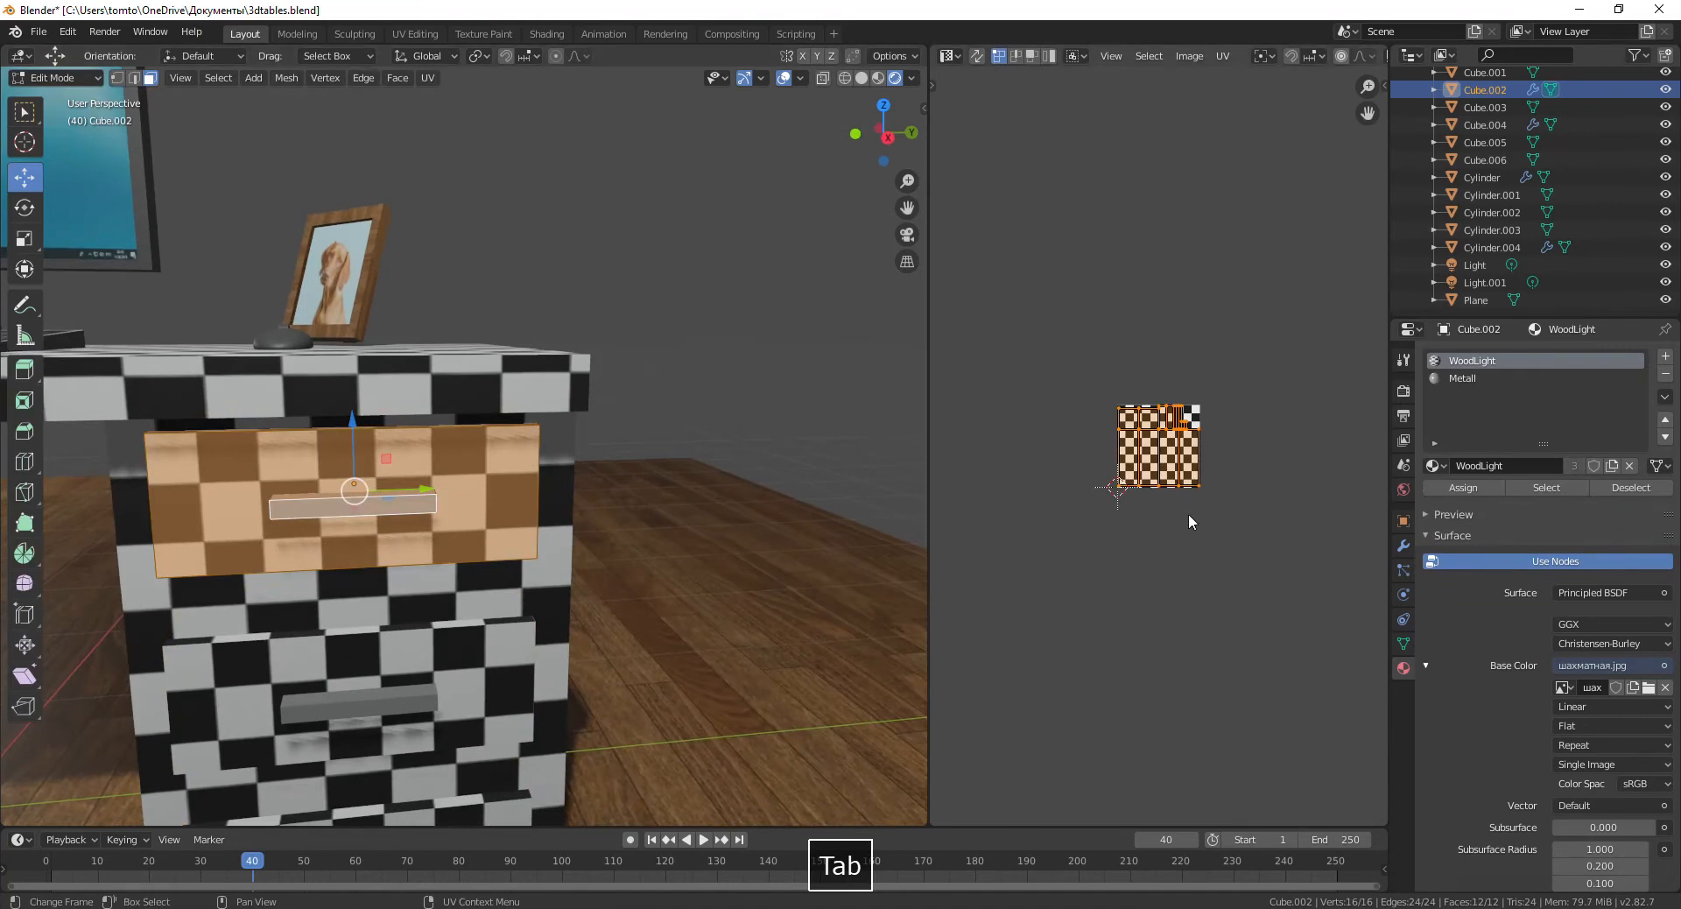
key(s)
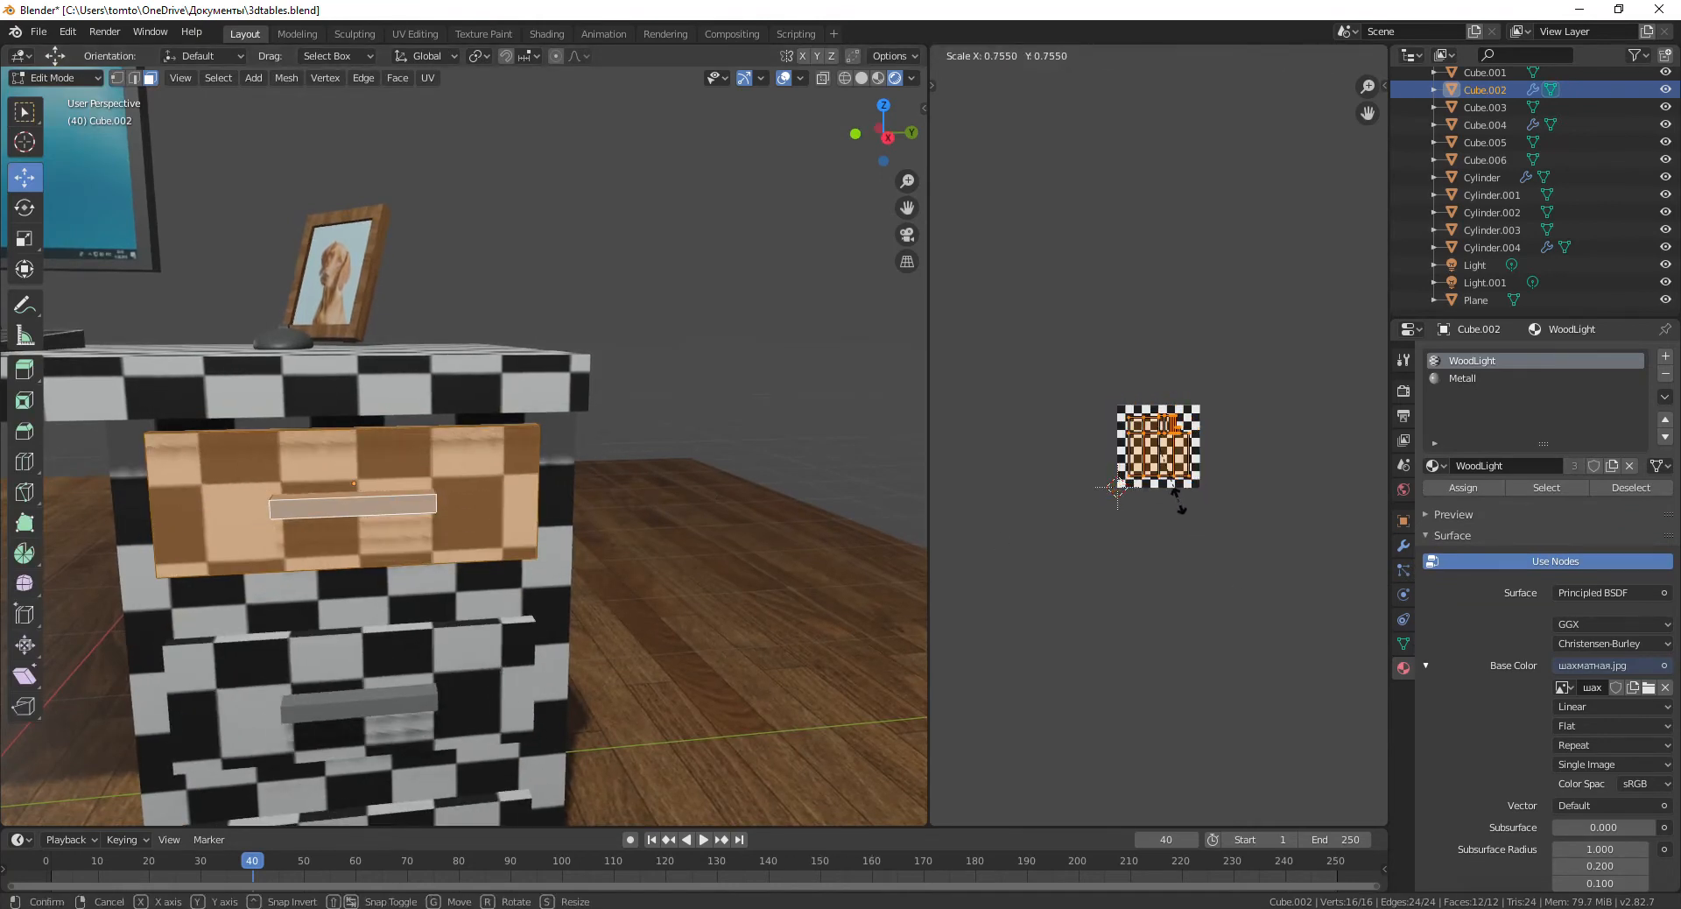
click(1178, 506)
key(Tab)
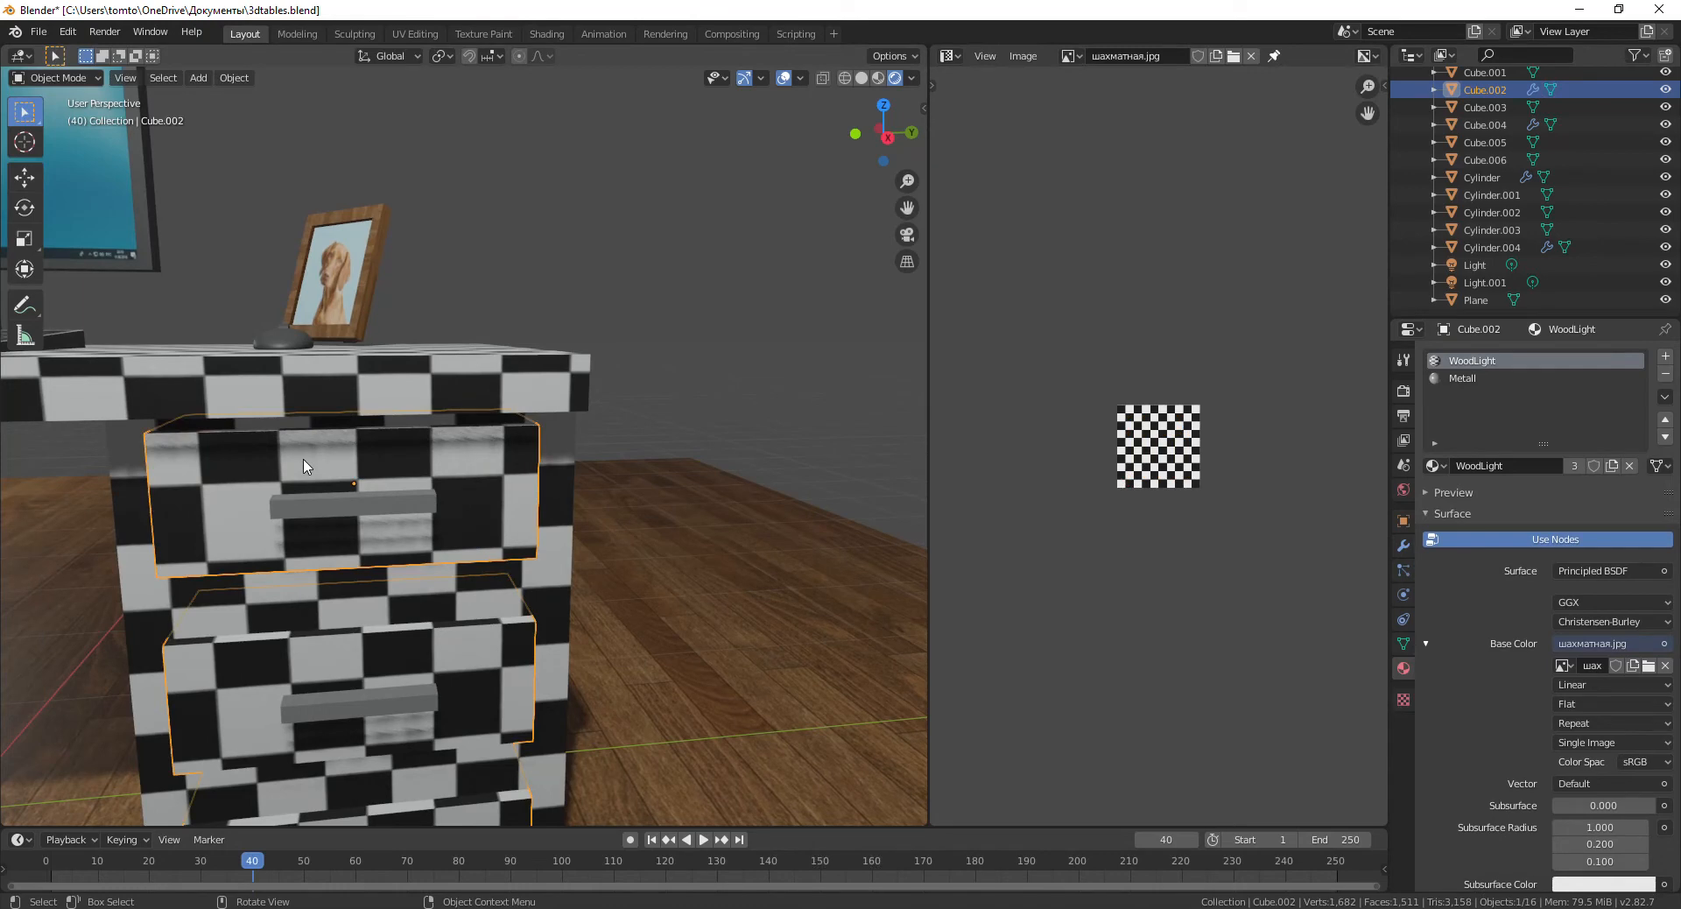
scroll(304, 465, down, 4)
middle_drag(495, 687, 444, 549)
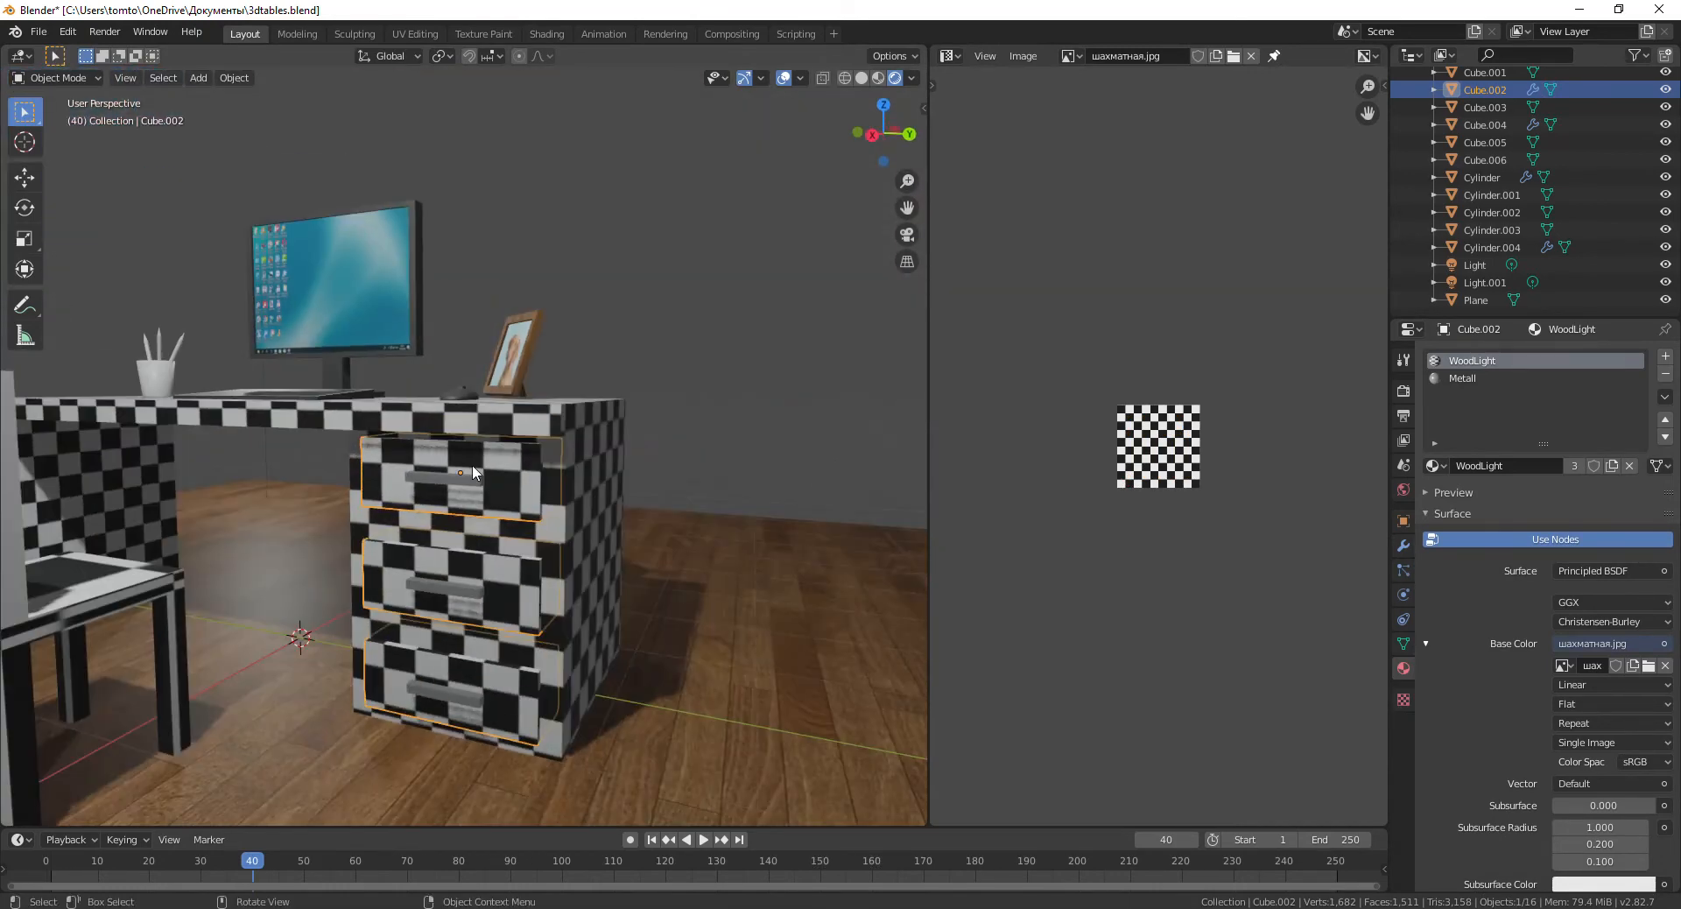
middle_drag(471, 465, 526, 630)
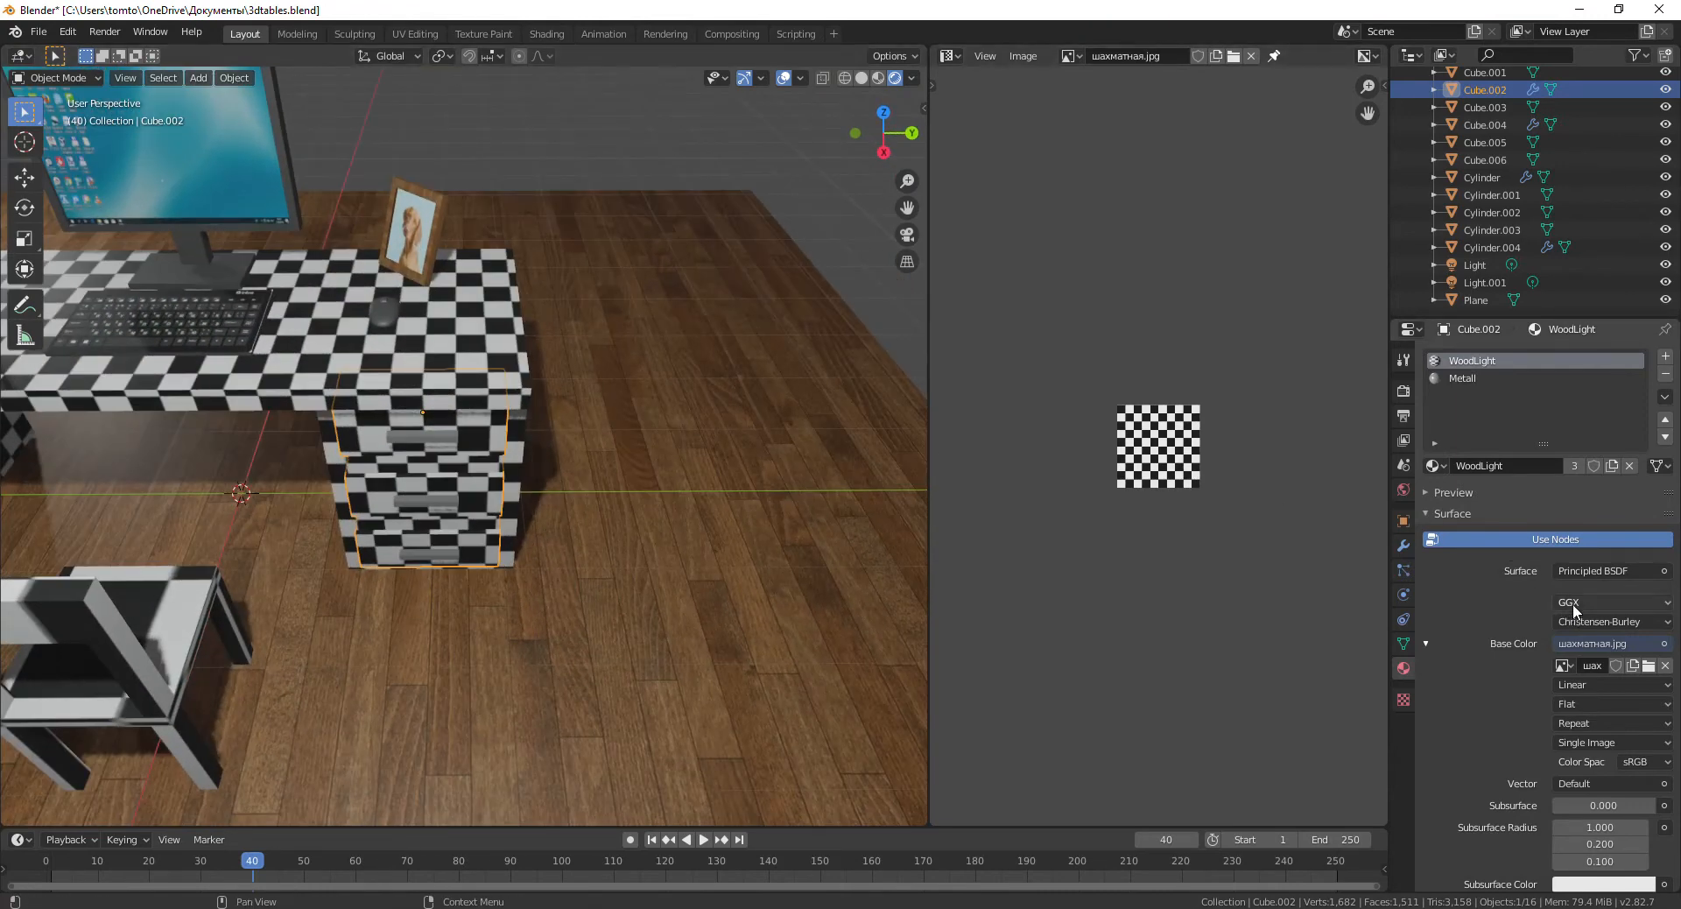
Set the drawers' WoodLight Base Color image back to LightWood1.jpg and review the desk and chair.
click(1563, 665)
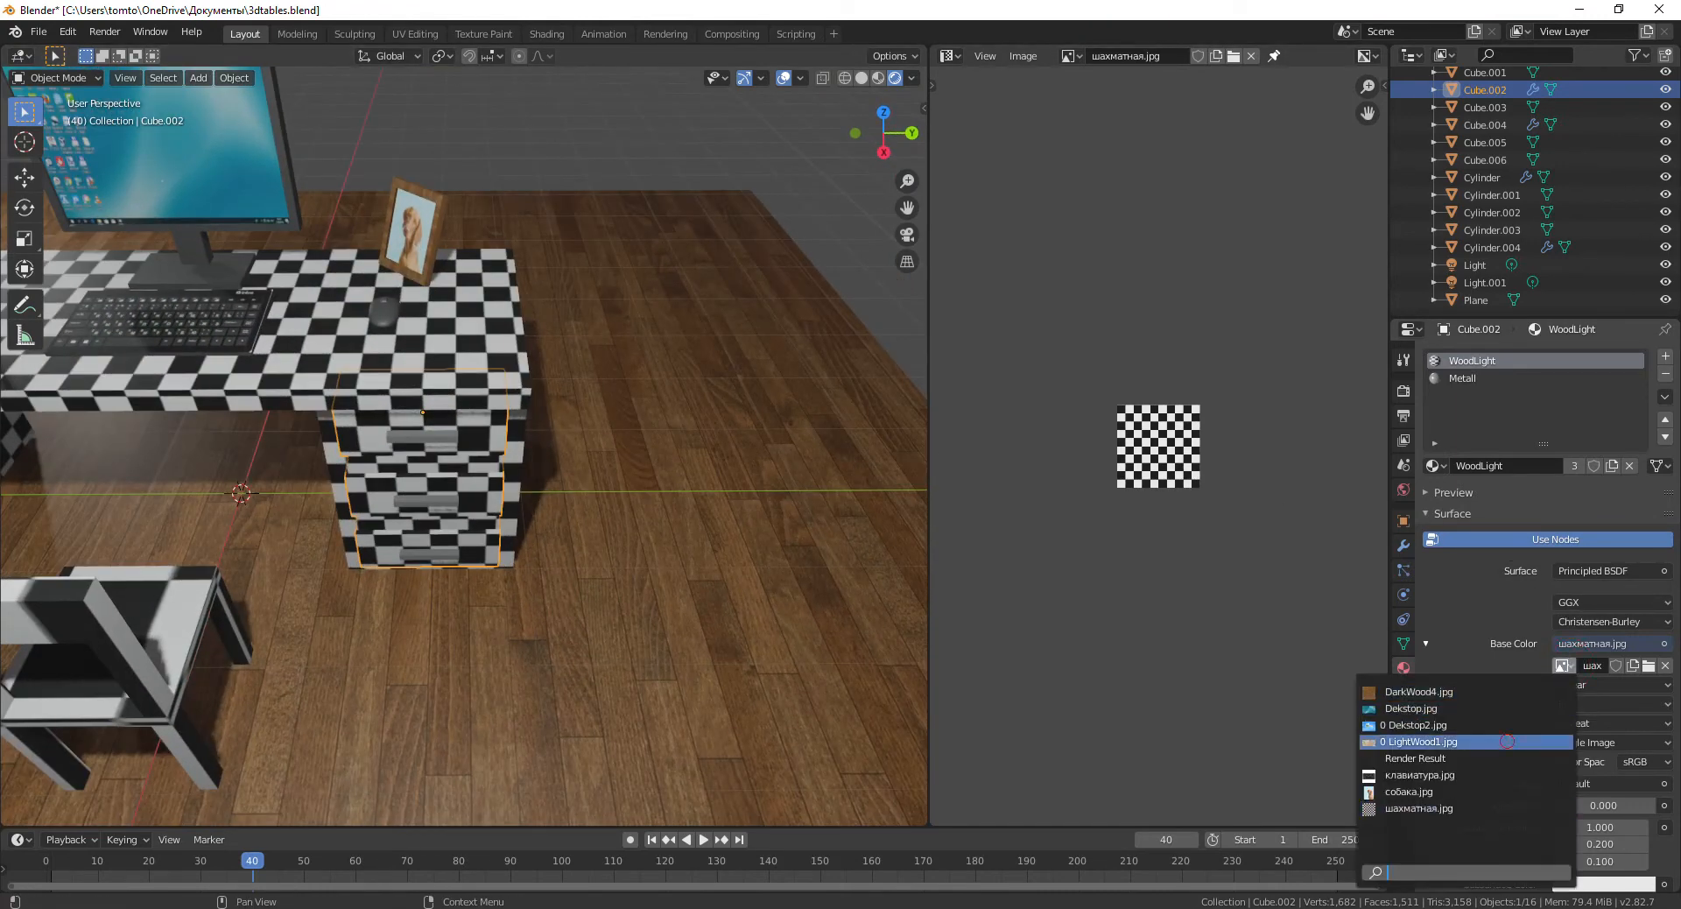
click(1508, 742)
middle_drag(488, 487, 554, 519)
middle_drag(607, 474, 524, 513)
scroll(518, 513, down, 4)
mouse_move(391, 527)
middle_down()
mouse_move(424, 538)
mouse_move(648, 413)
middle_up()
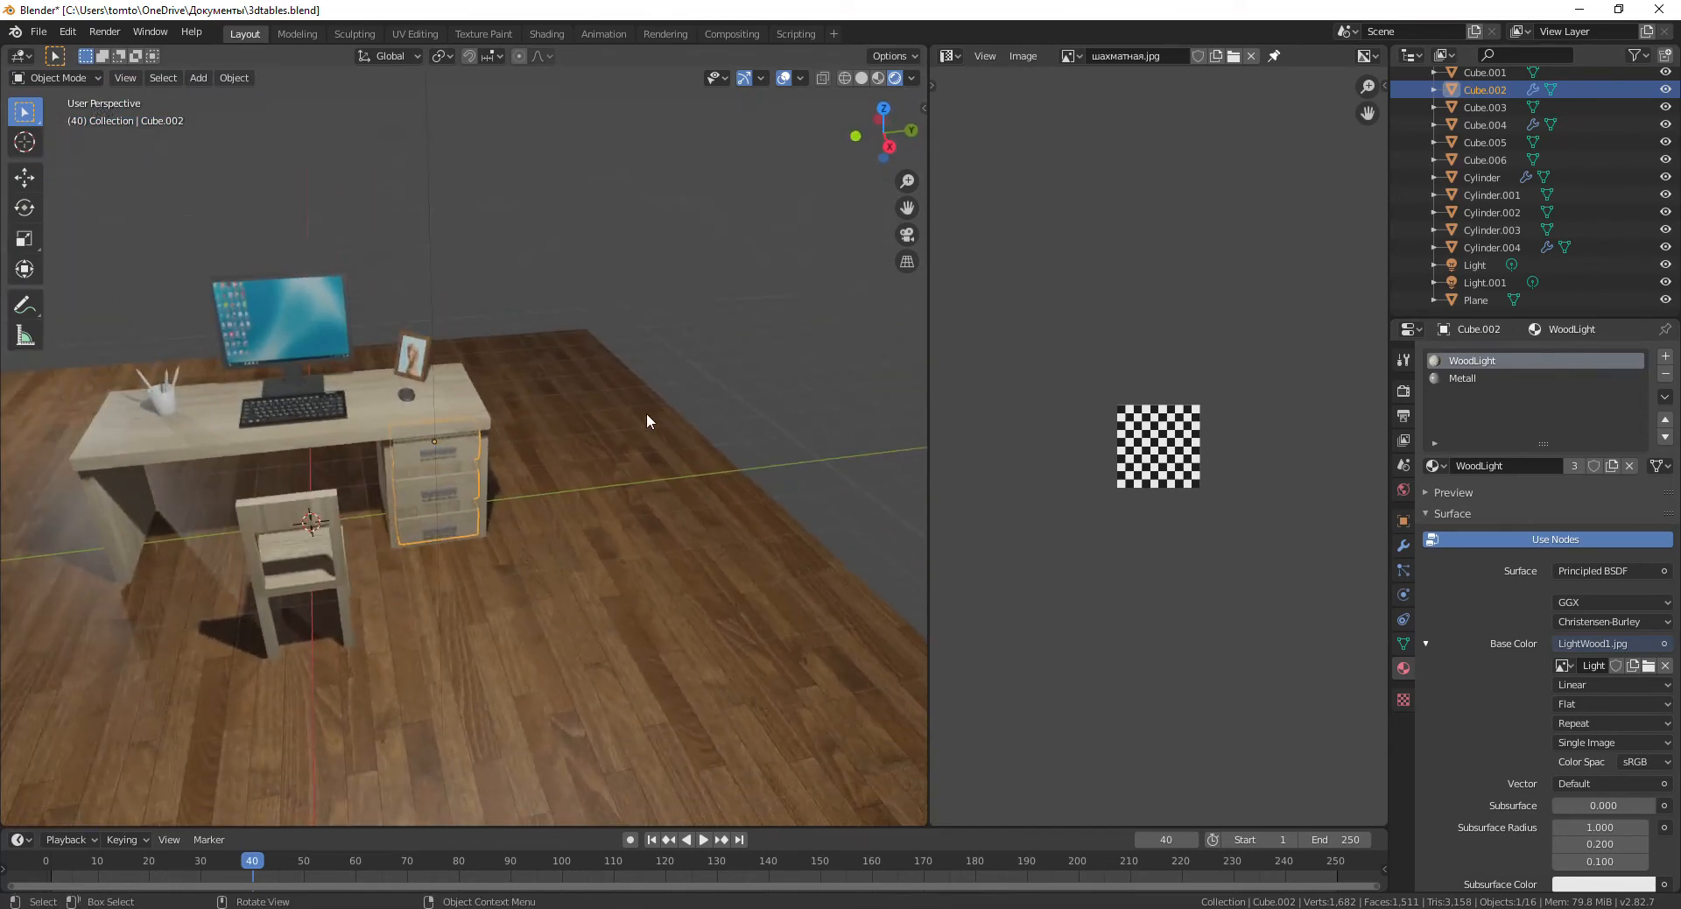
Switch the viewport to Material Preview shading and check the wood texture around the desk and chair.
click(878, 77)
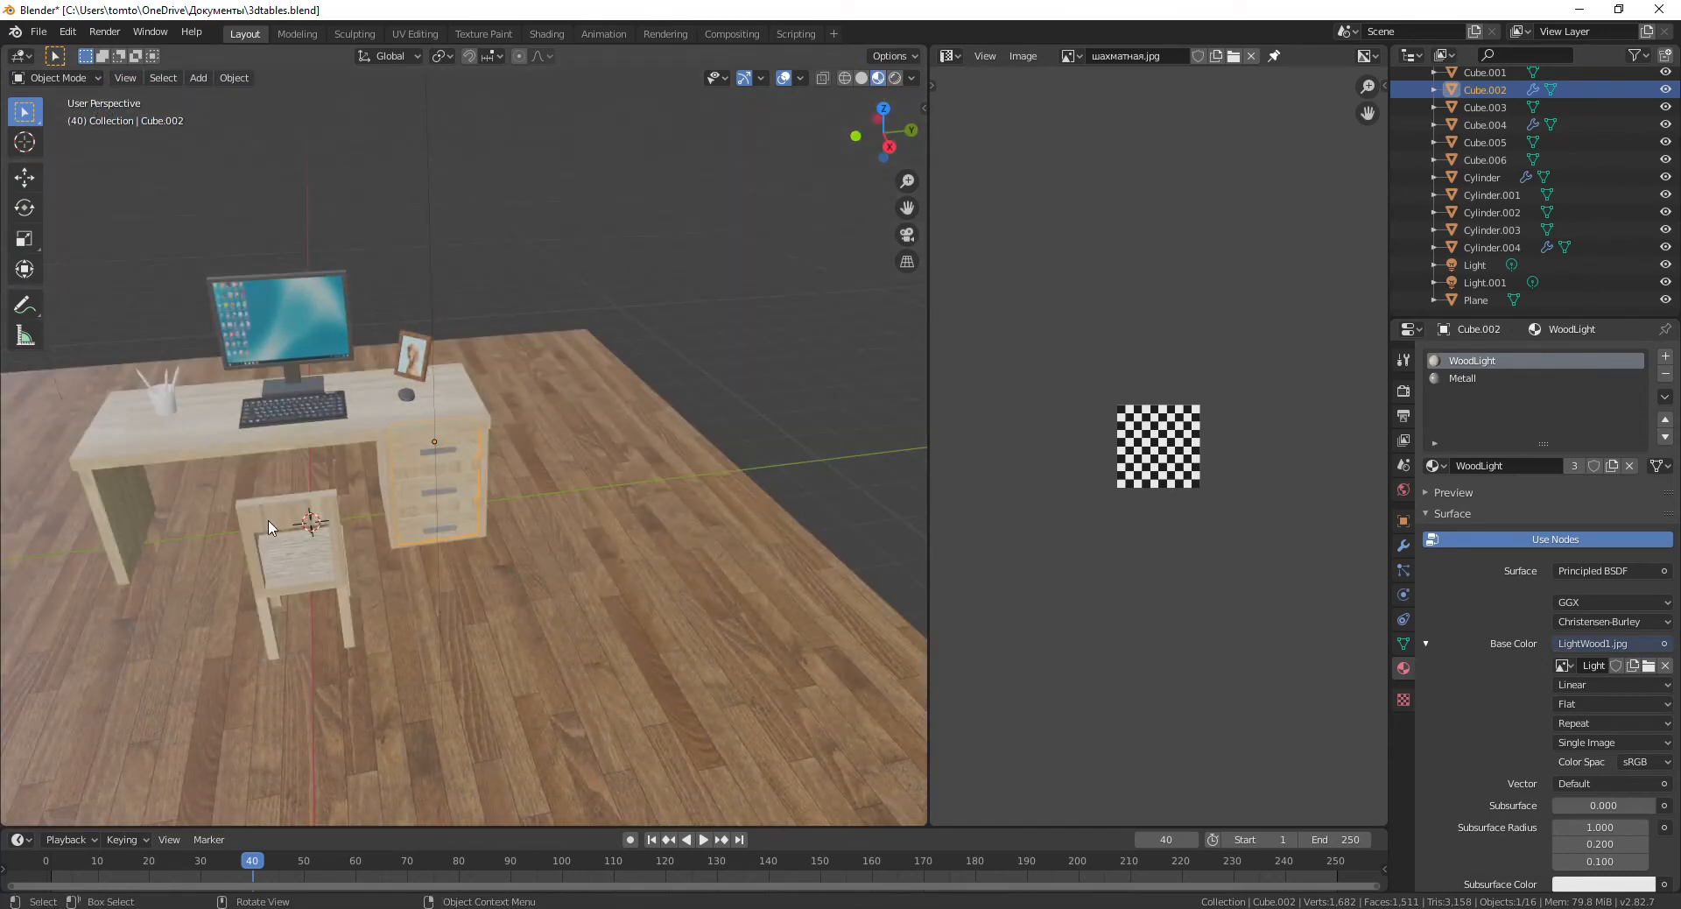
scroll(271, 525, up, 3)
middle_drag(371, 524, 581, 551)
scroll(578, 557, down, 4)
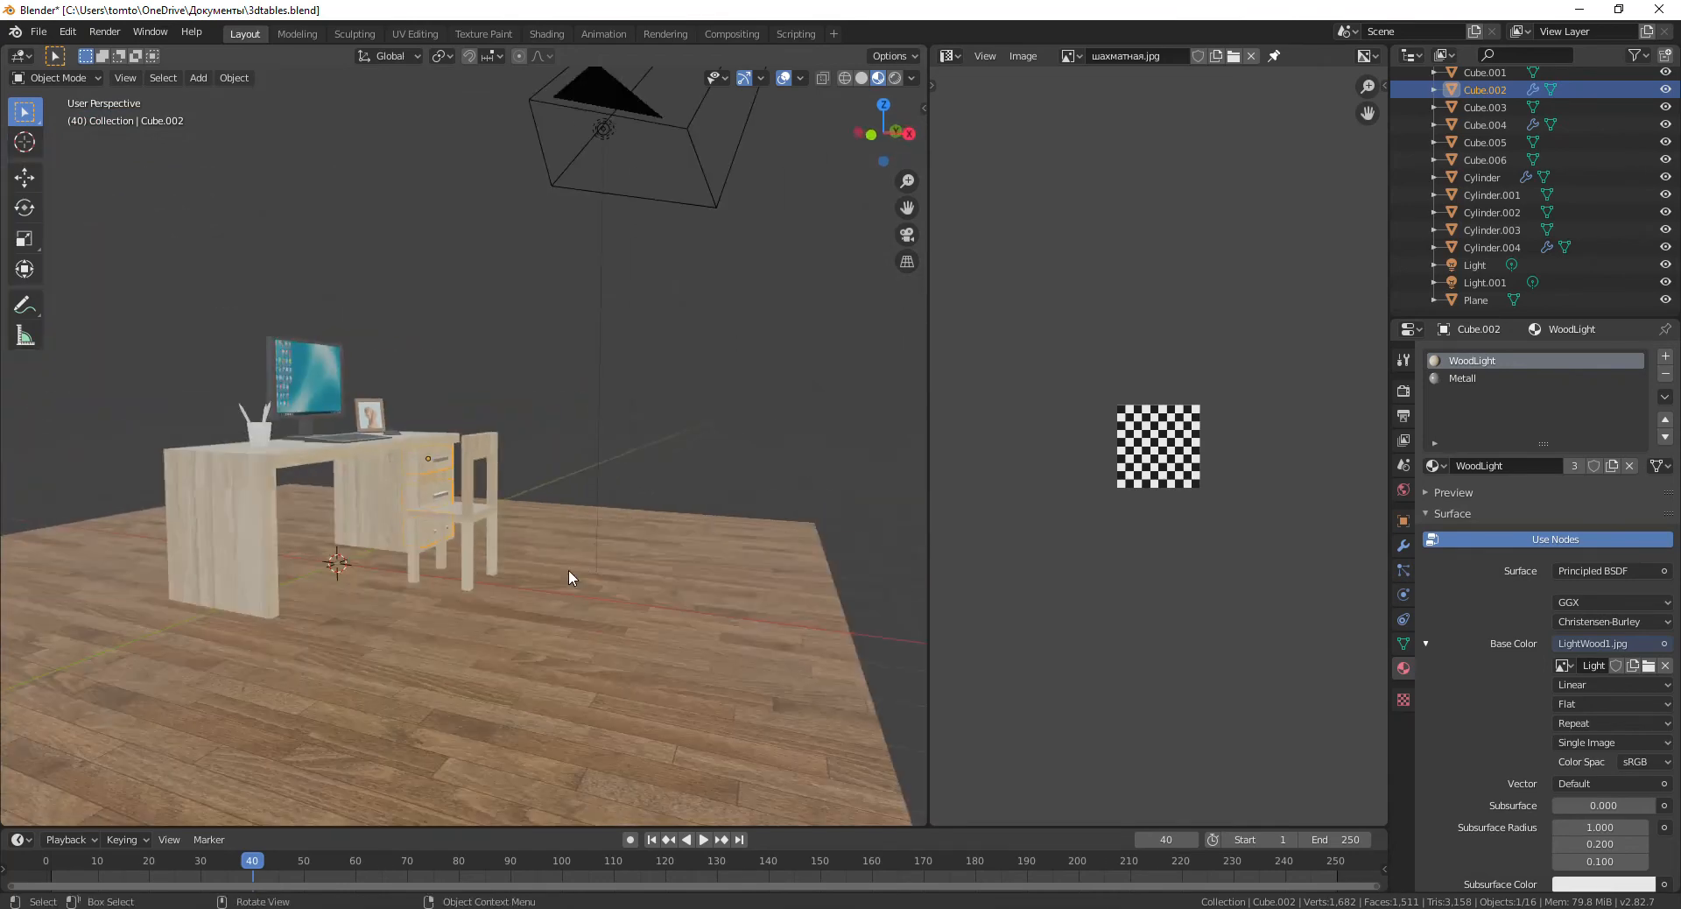
Select the chair and apply its object transform.
click(472, 518)
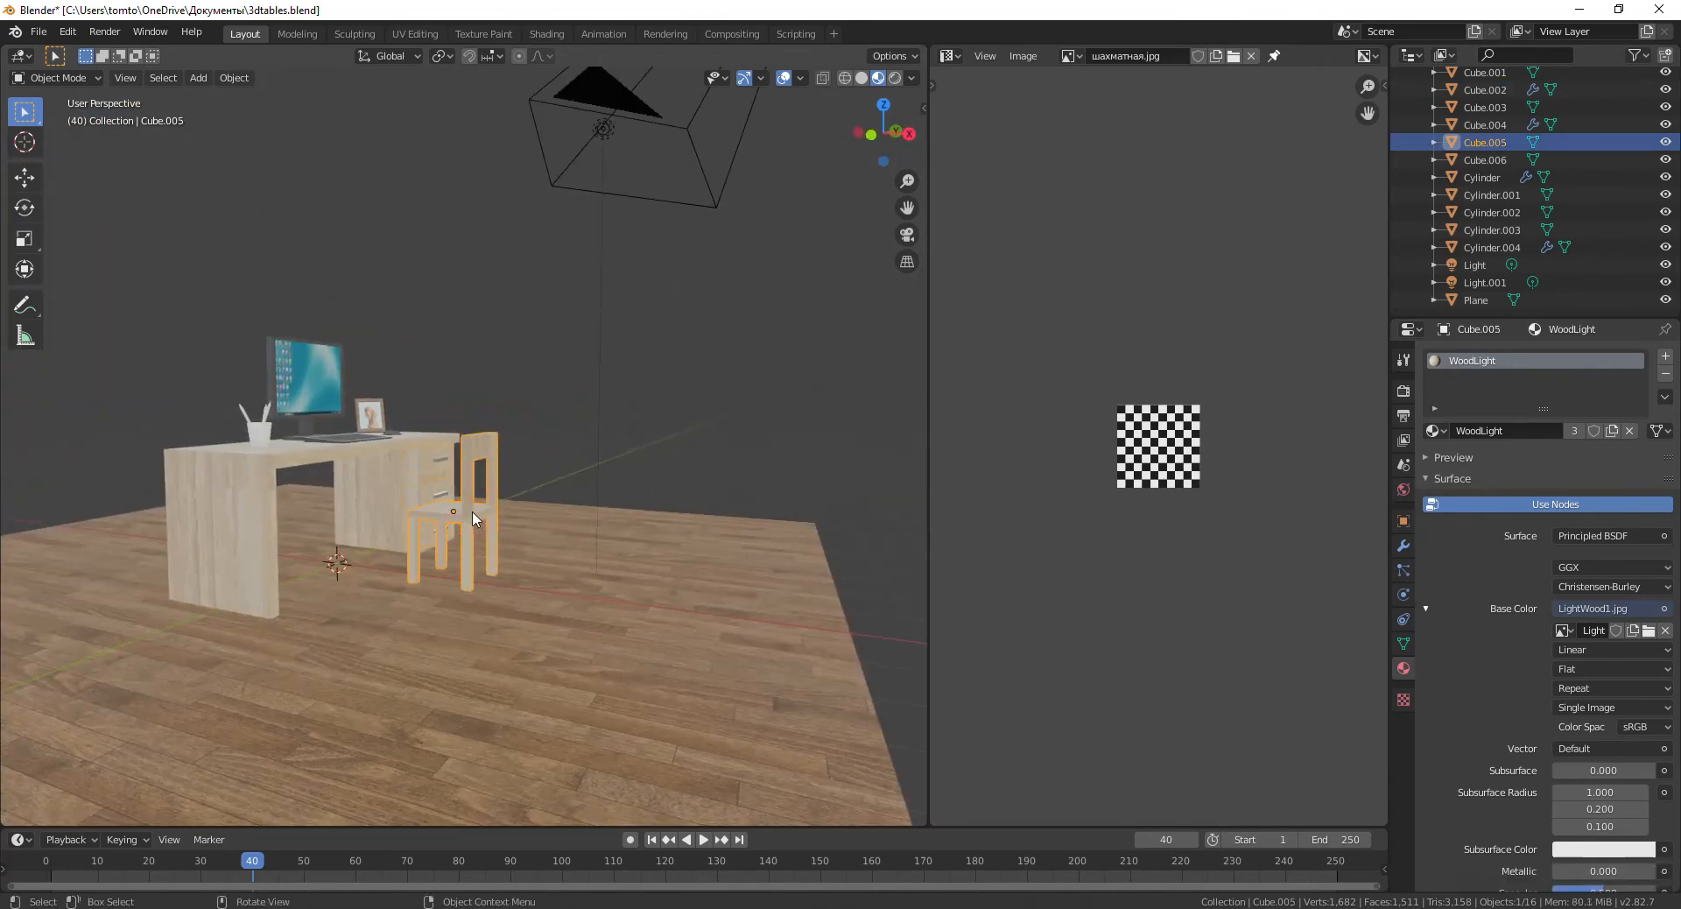
key(ctrl+a)
click(471, 511)
Unwrap all of the chair's faces with Smart UV Project at angle limit 66 and island margin 0, and return to Object Mode.
key(Tab)
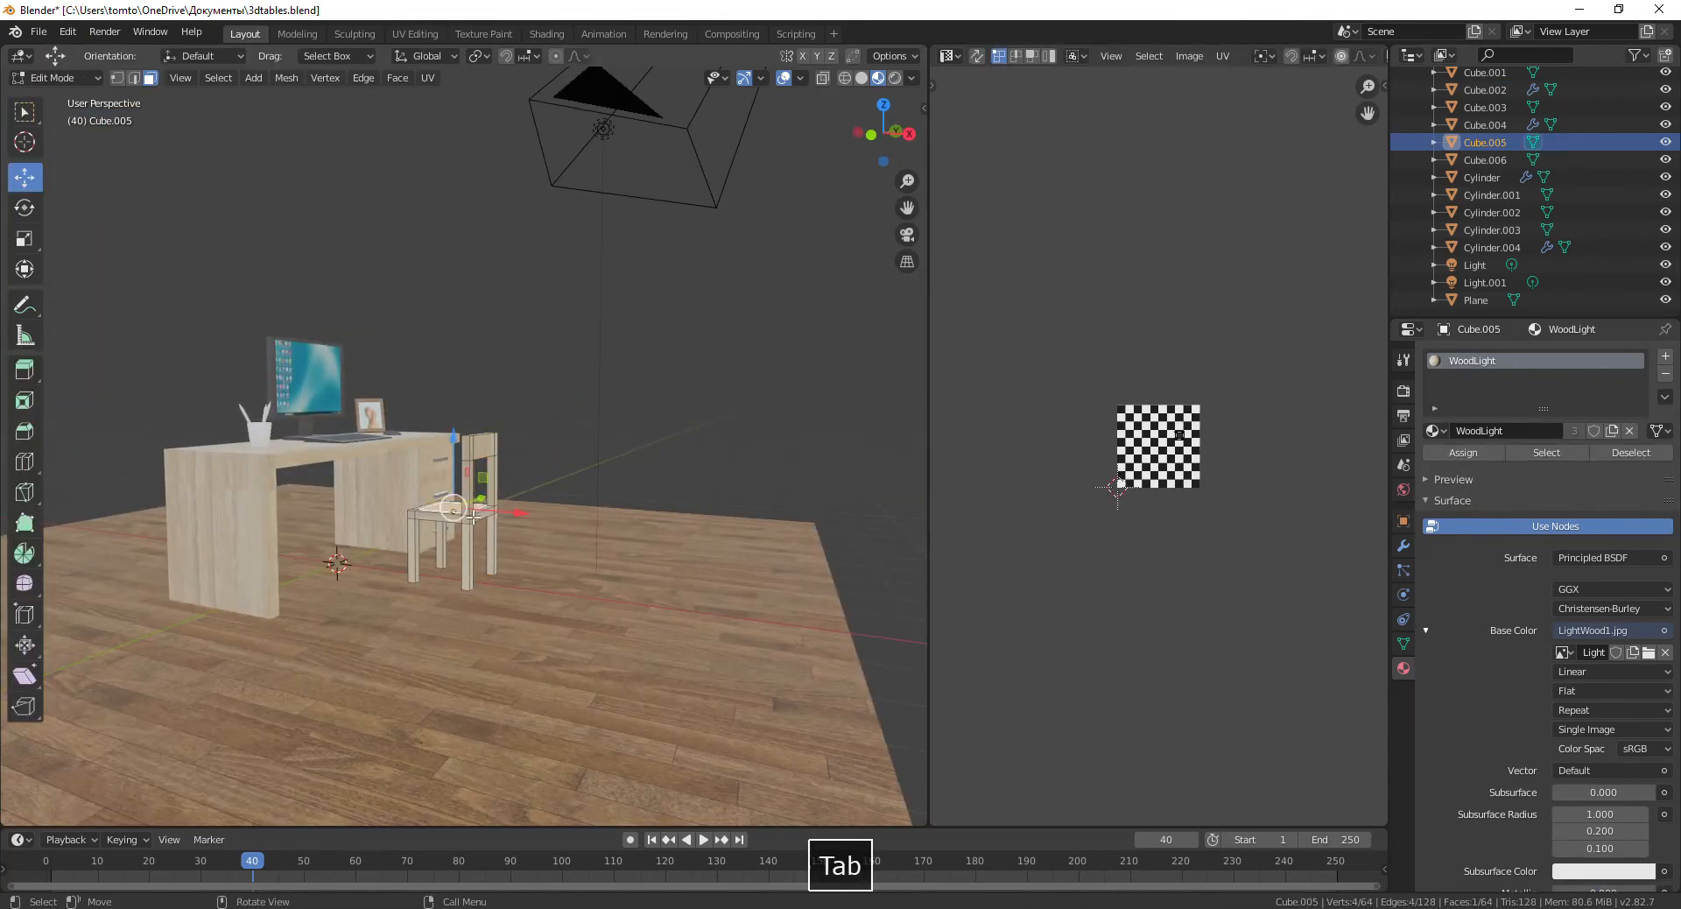
key(a)
key(u)
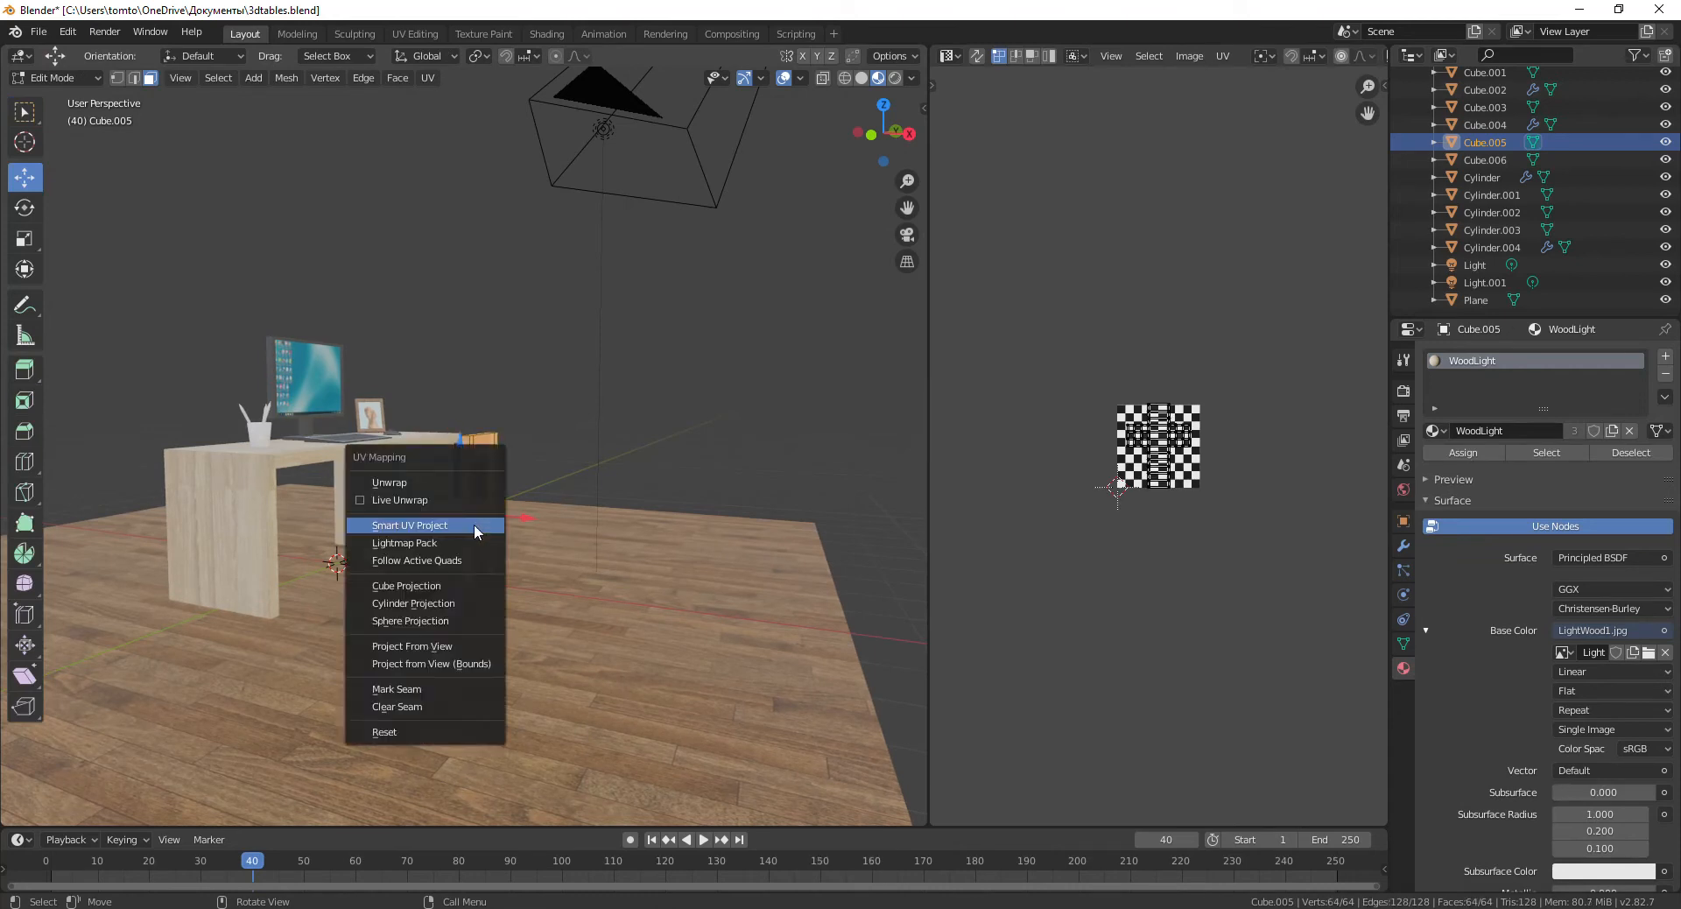
click(474, 523)
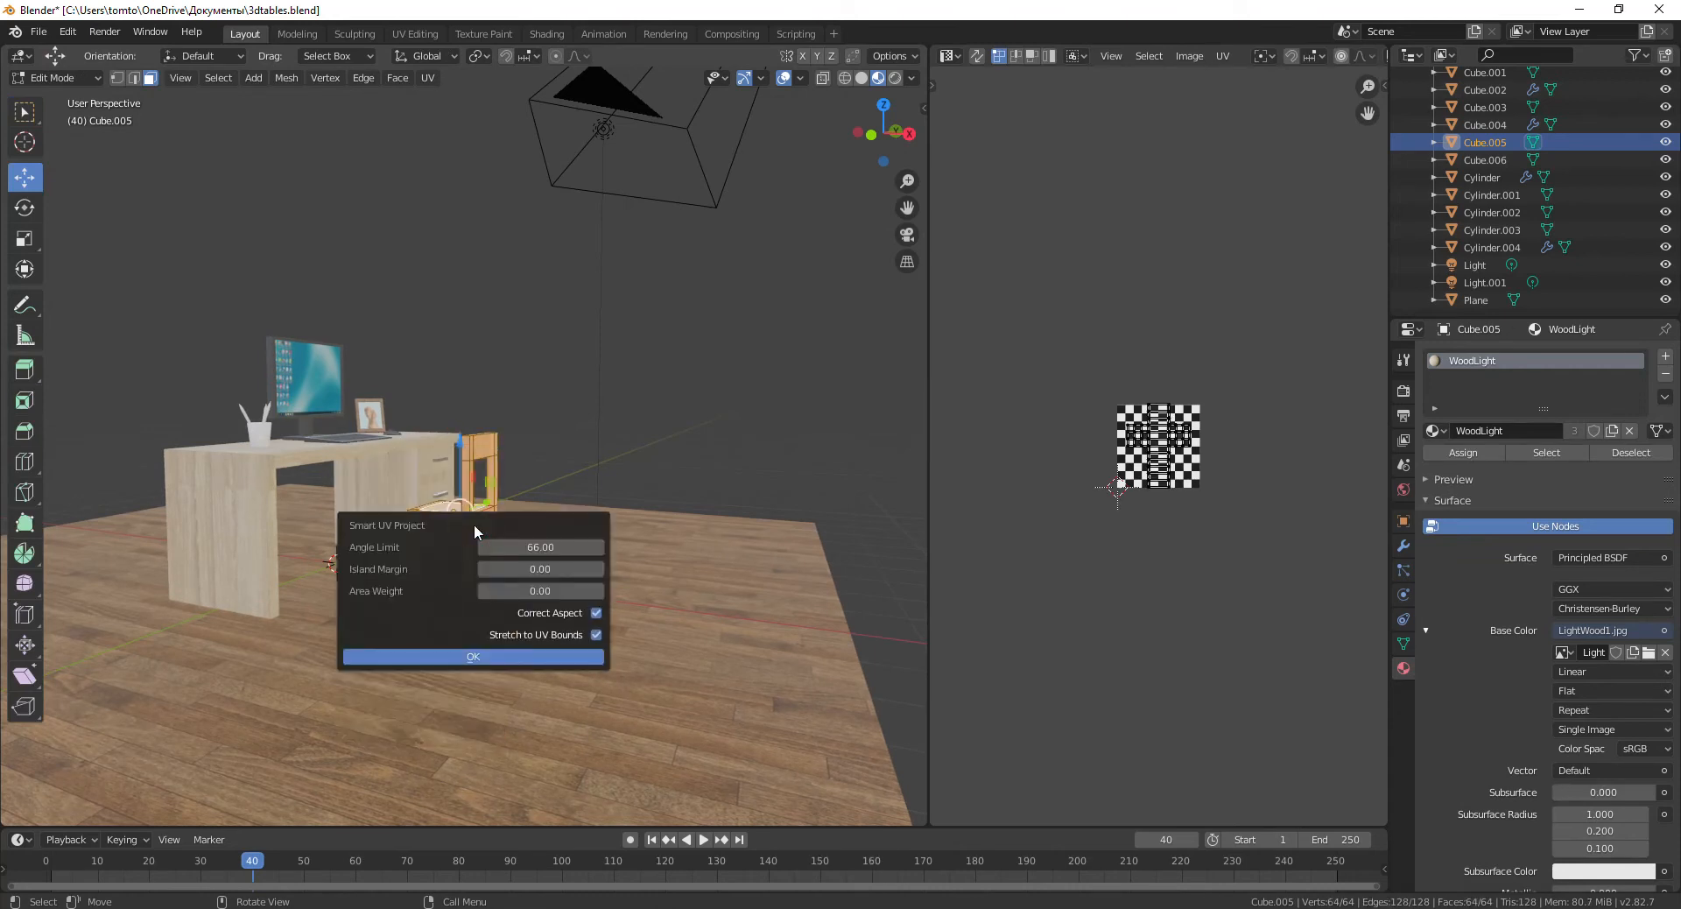
click(487, 656)
middle_drag(592, 525, 491, 586)
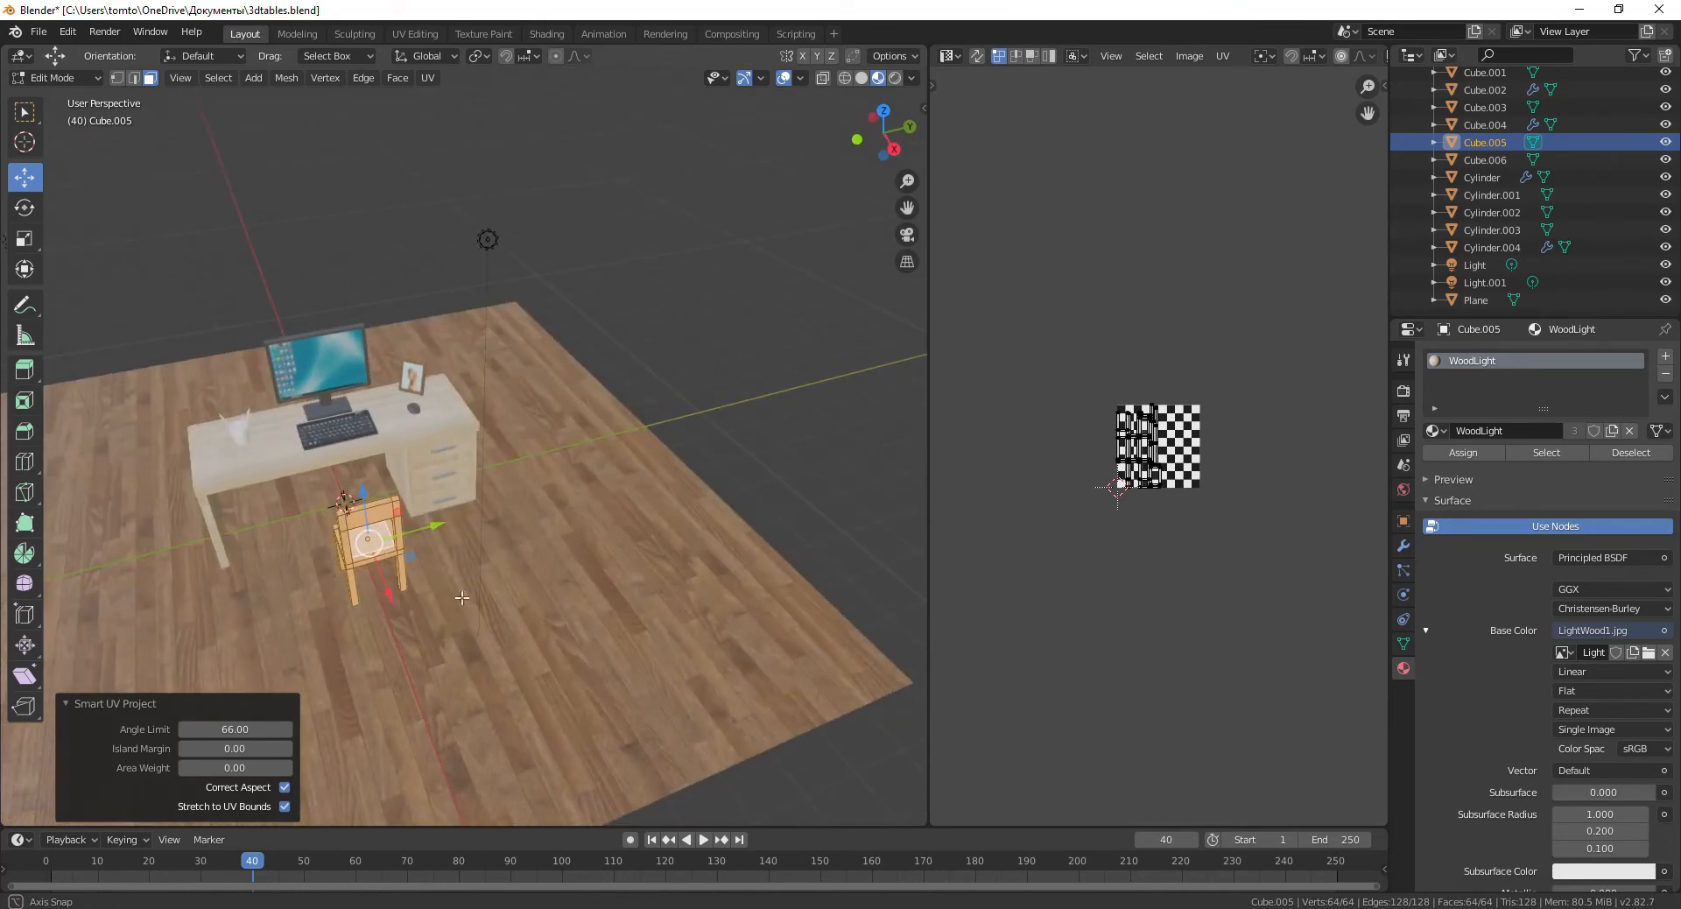
key(Tab)
middle_drag(361, 580, 394, 480)
scroll(476, 453, up, 6)
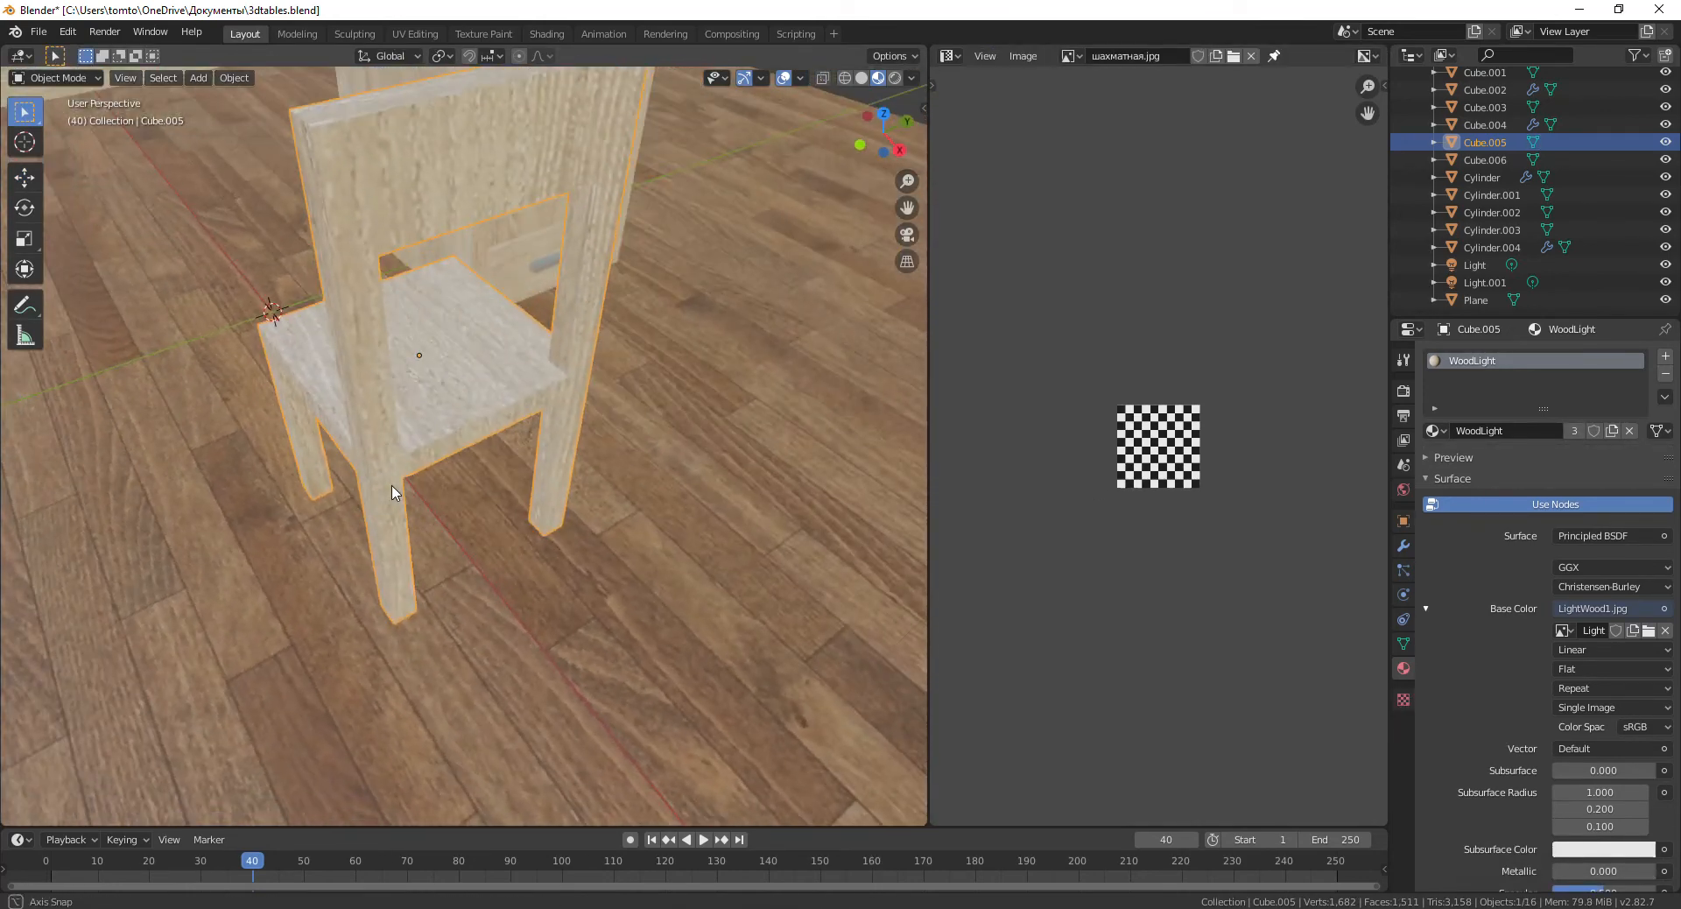
Set the chair's WoodLight Base Color image to шахматная.jpg and bring the chair and desktop into view together.
click(1563, 630)
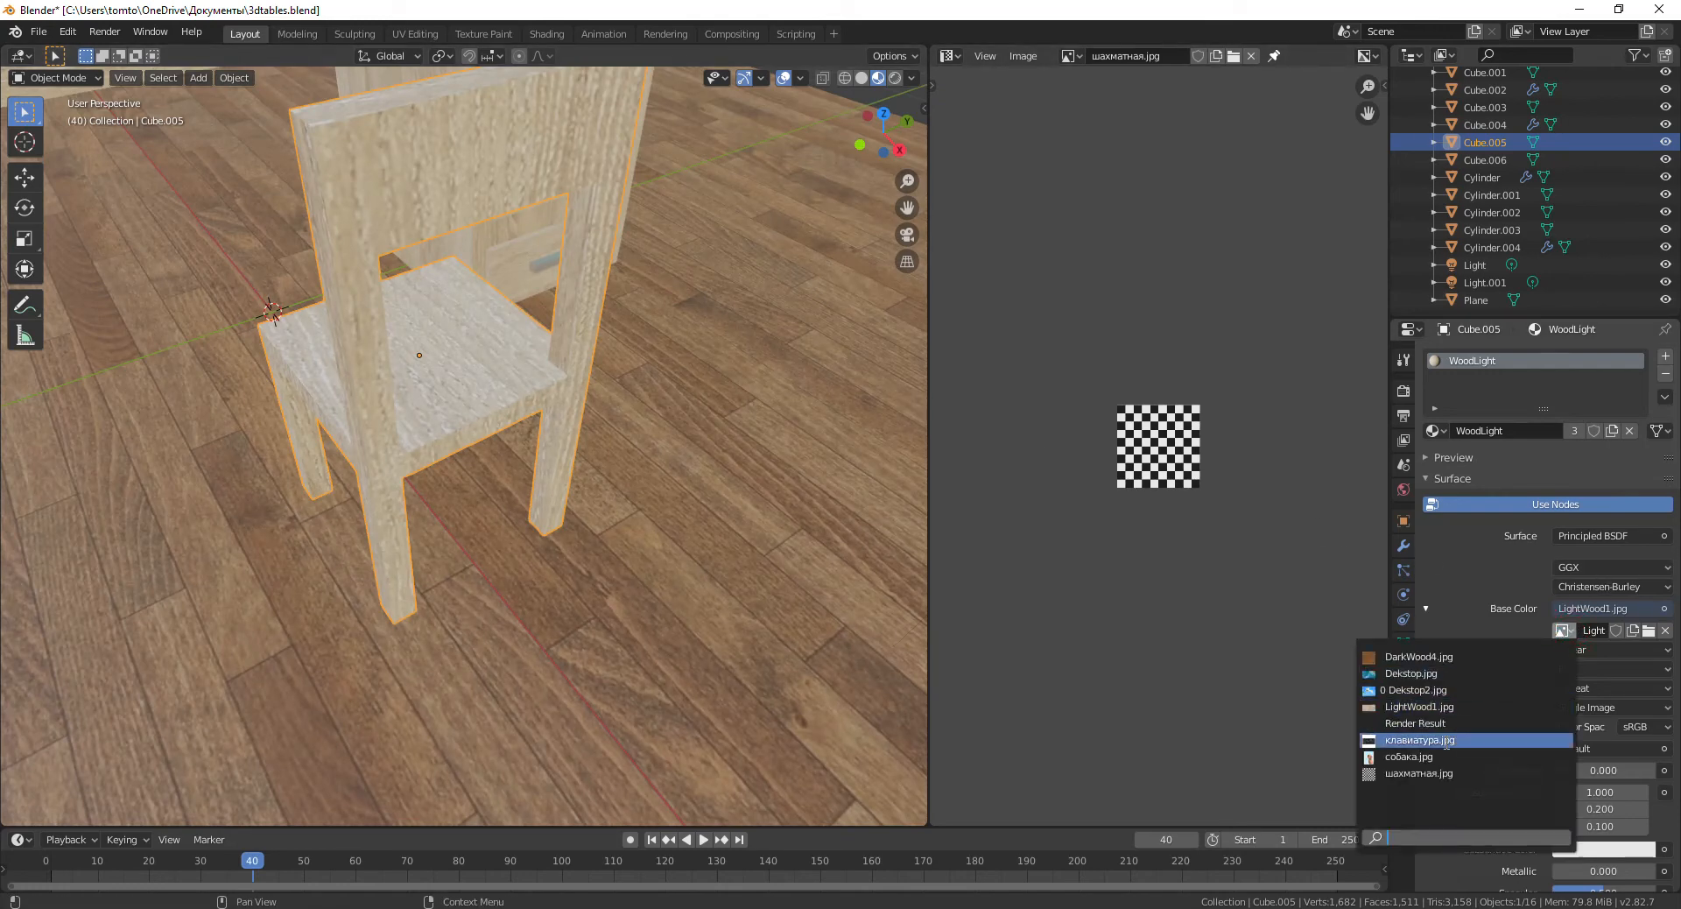
click(1418, 773)
scroll(714, 518, down, 5)
middle_drag(714, 519, 527, 418)
Open the chair in Edit Mode and enlarge all its UV islands to about three times their size.
key(Tab)
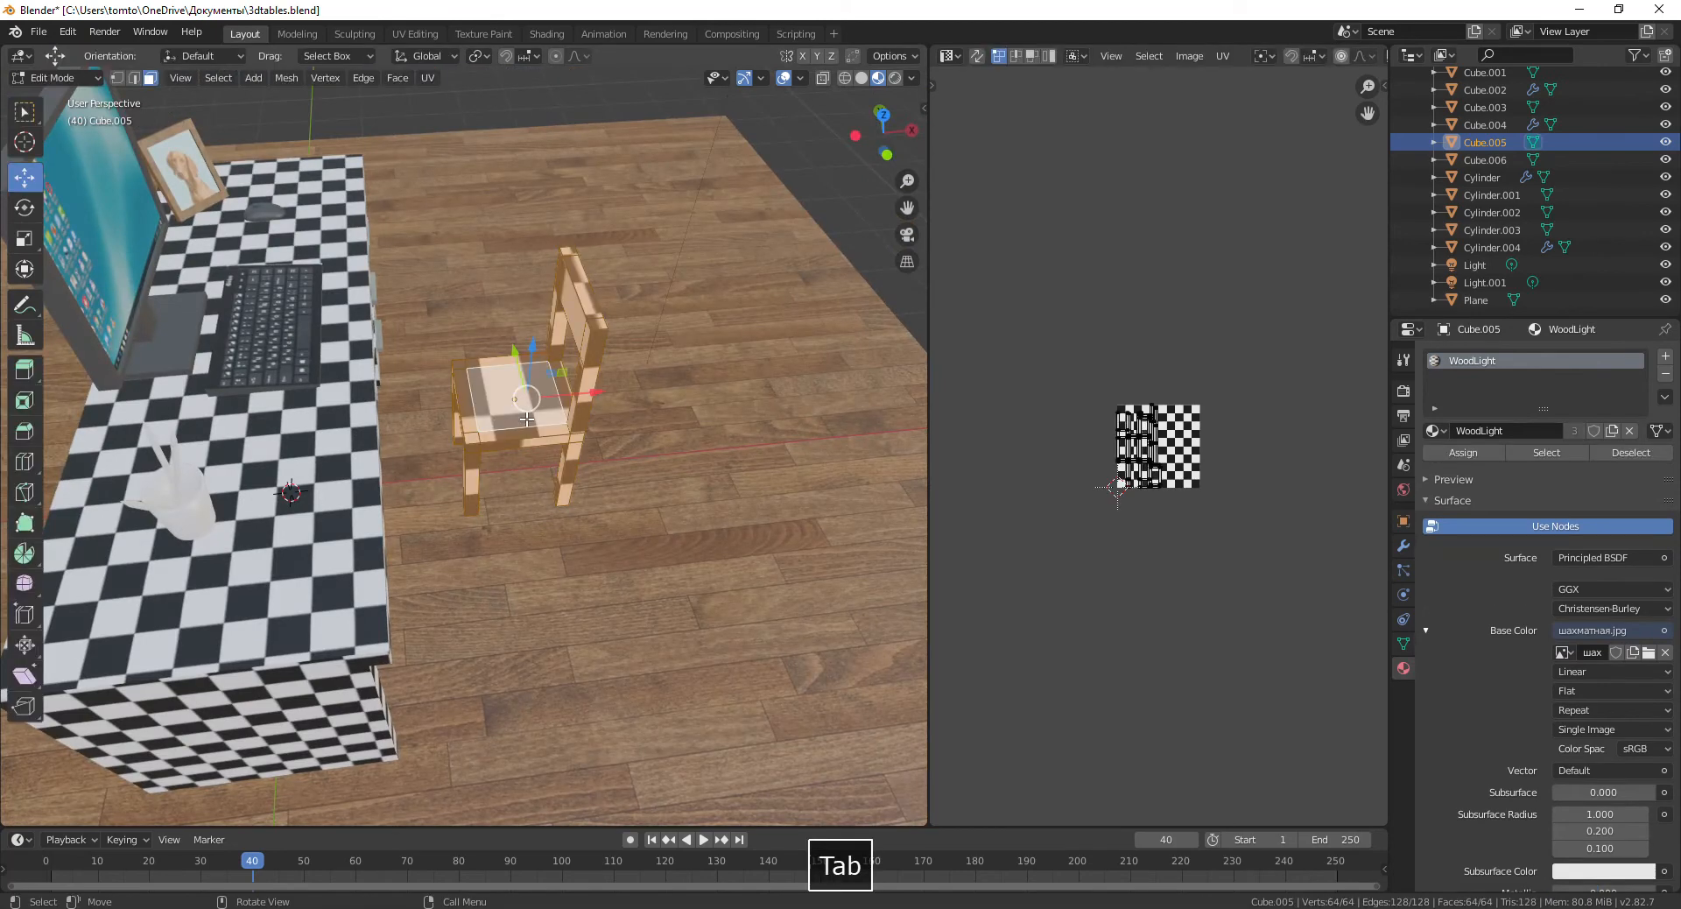
scroll(1160, 484, up, 5)
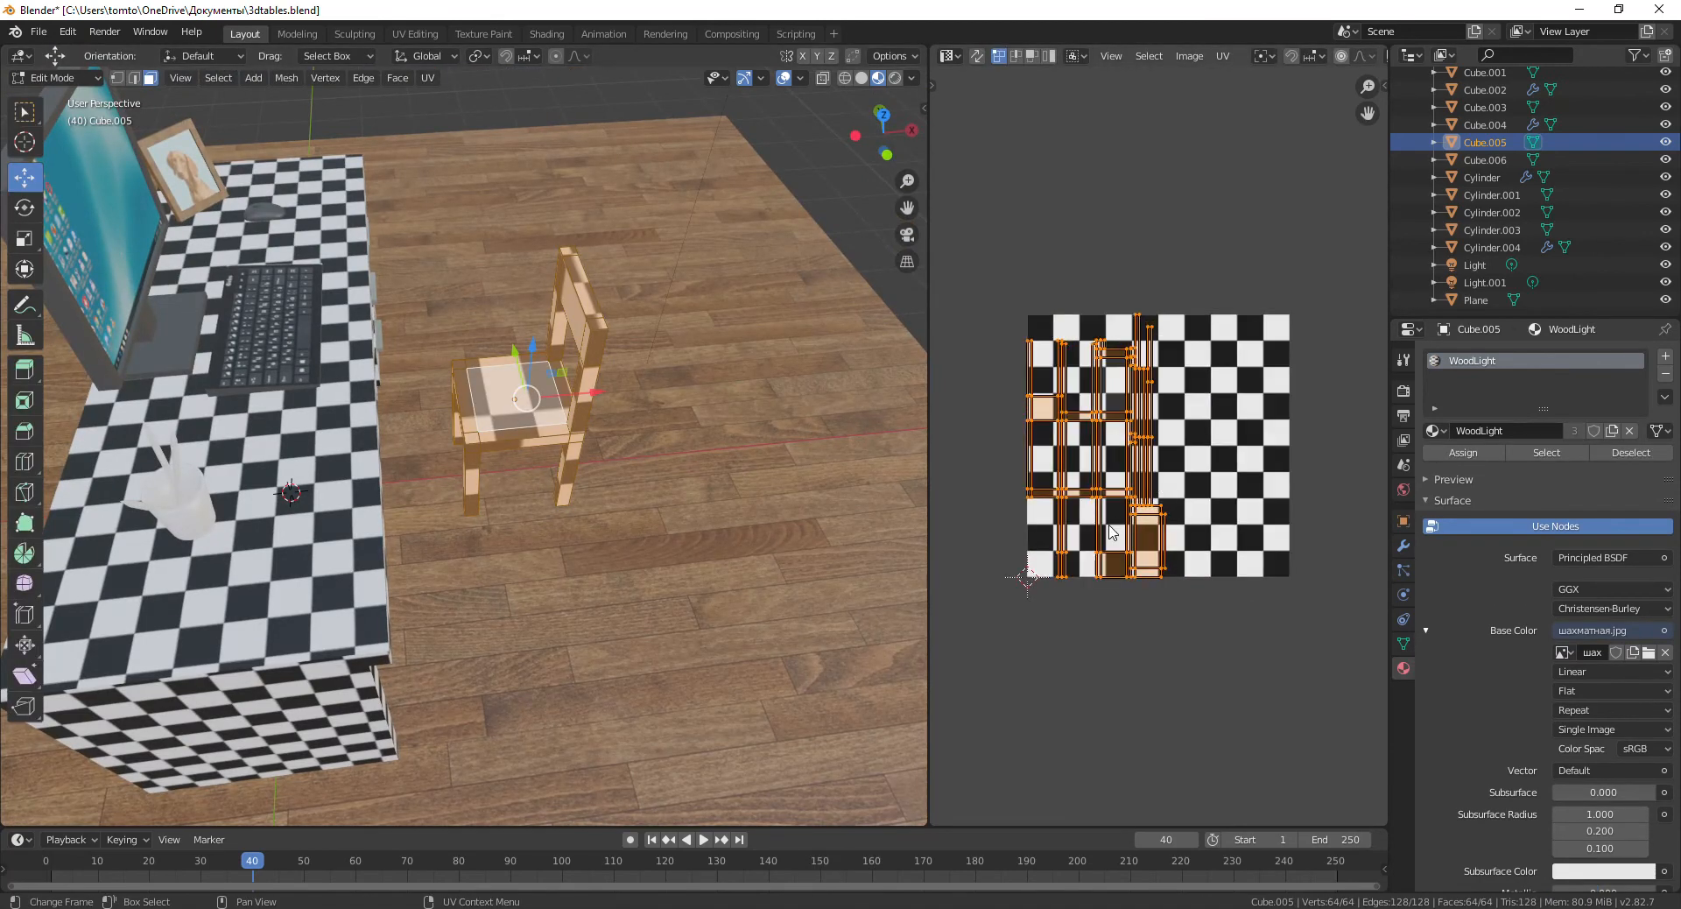
key(s)
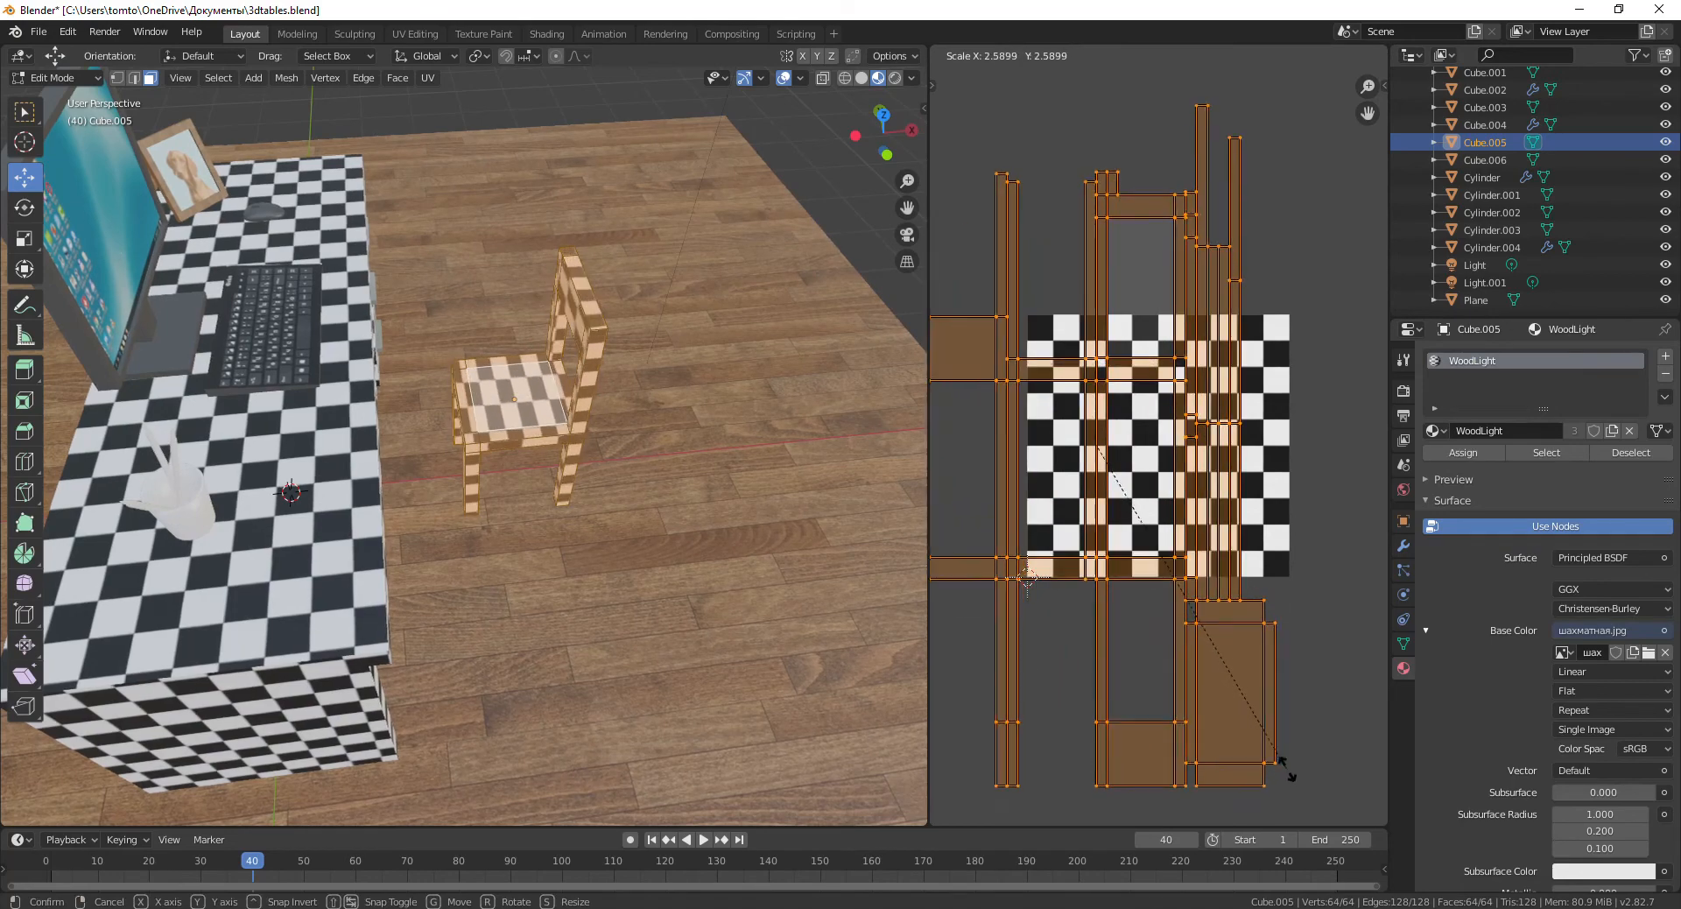
click(1313, 815)
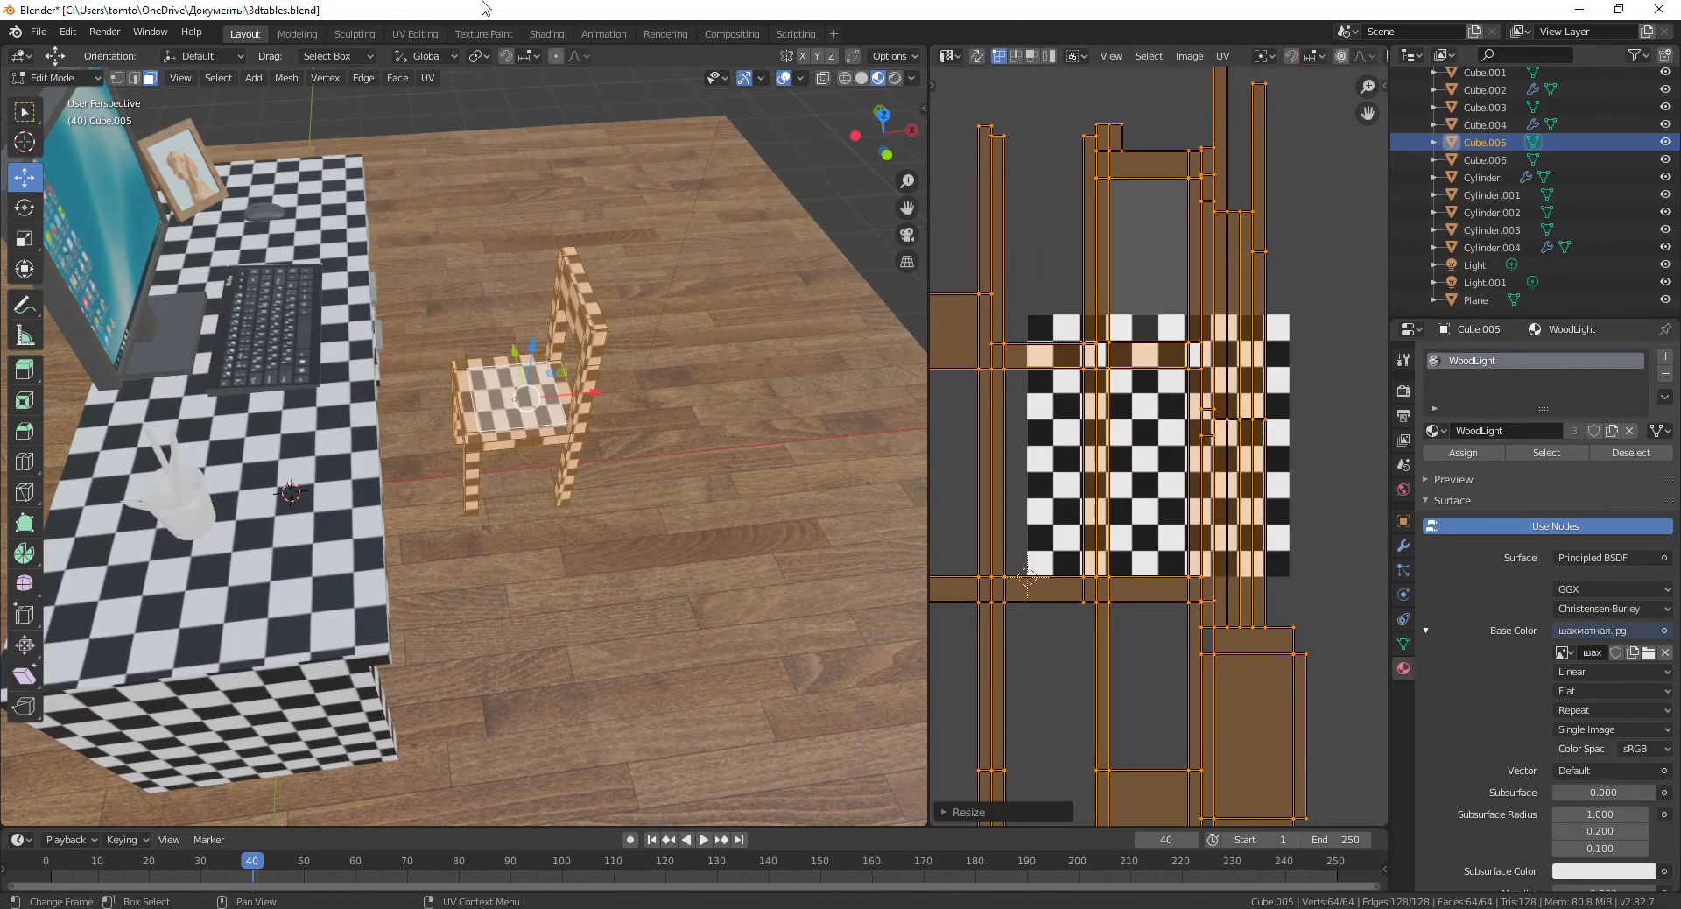
Stretch the chair's UV islands along X only to about 1.9 times their width to even out the checker squares.
middle_drag(742, 405, 359, 385)
scroll(1151, 479, down, 1)
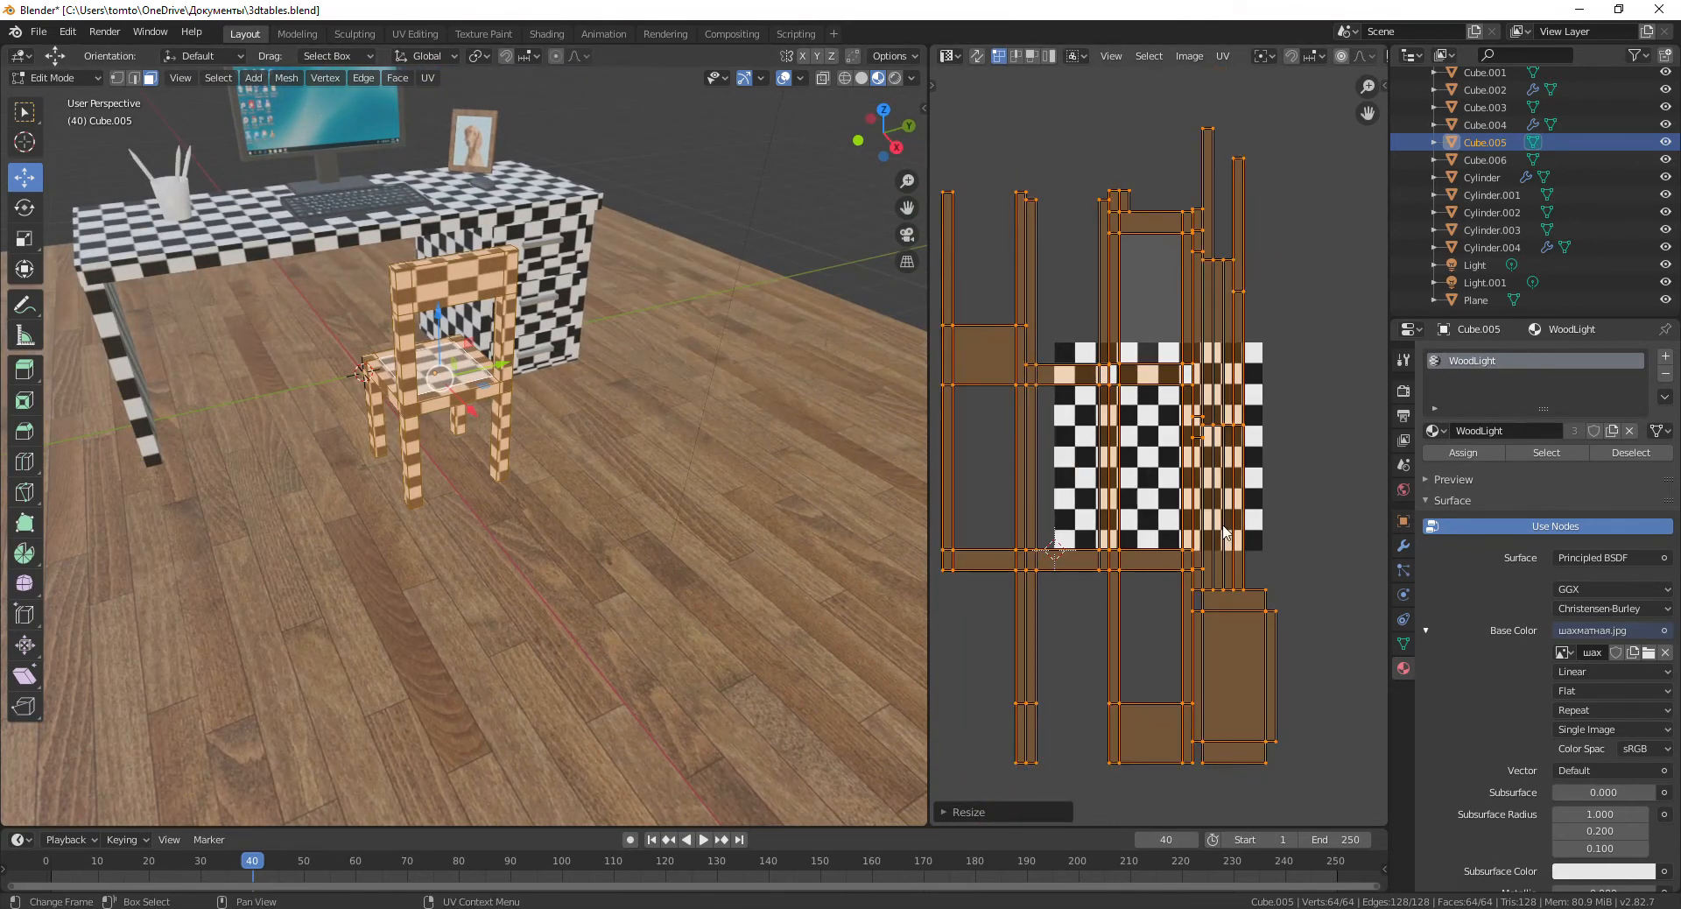
key(s)
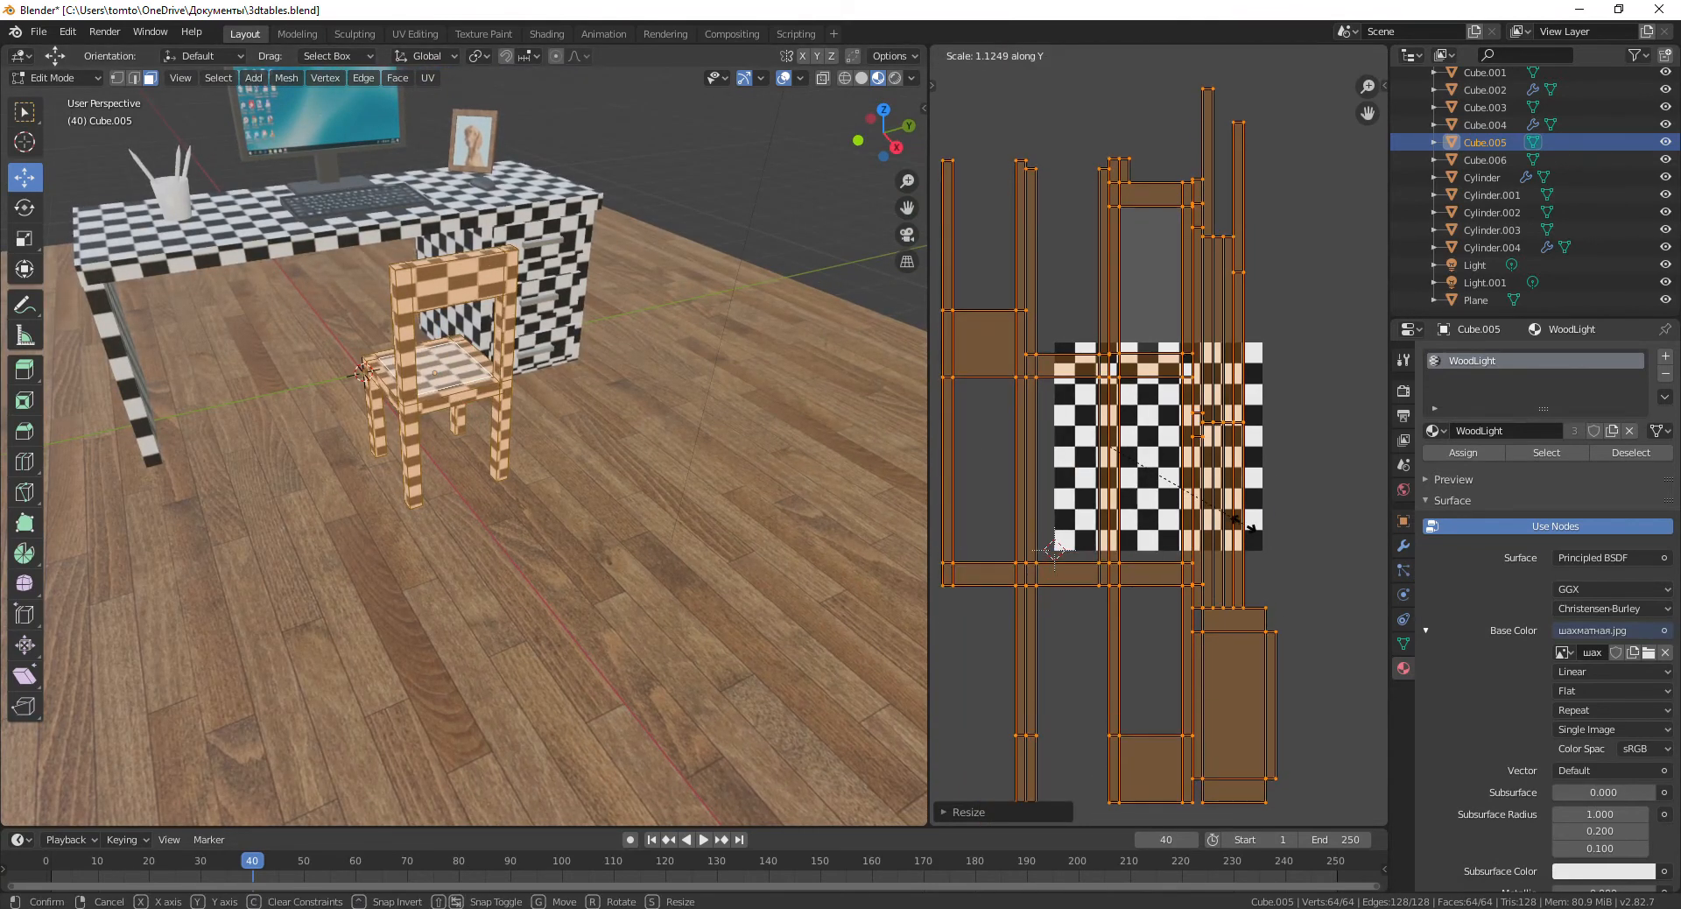
right_click(1244, 529)
key(s)
key(x)
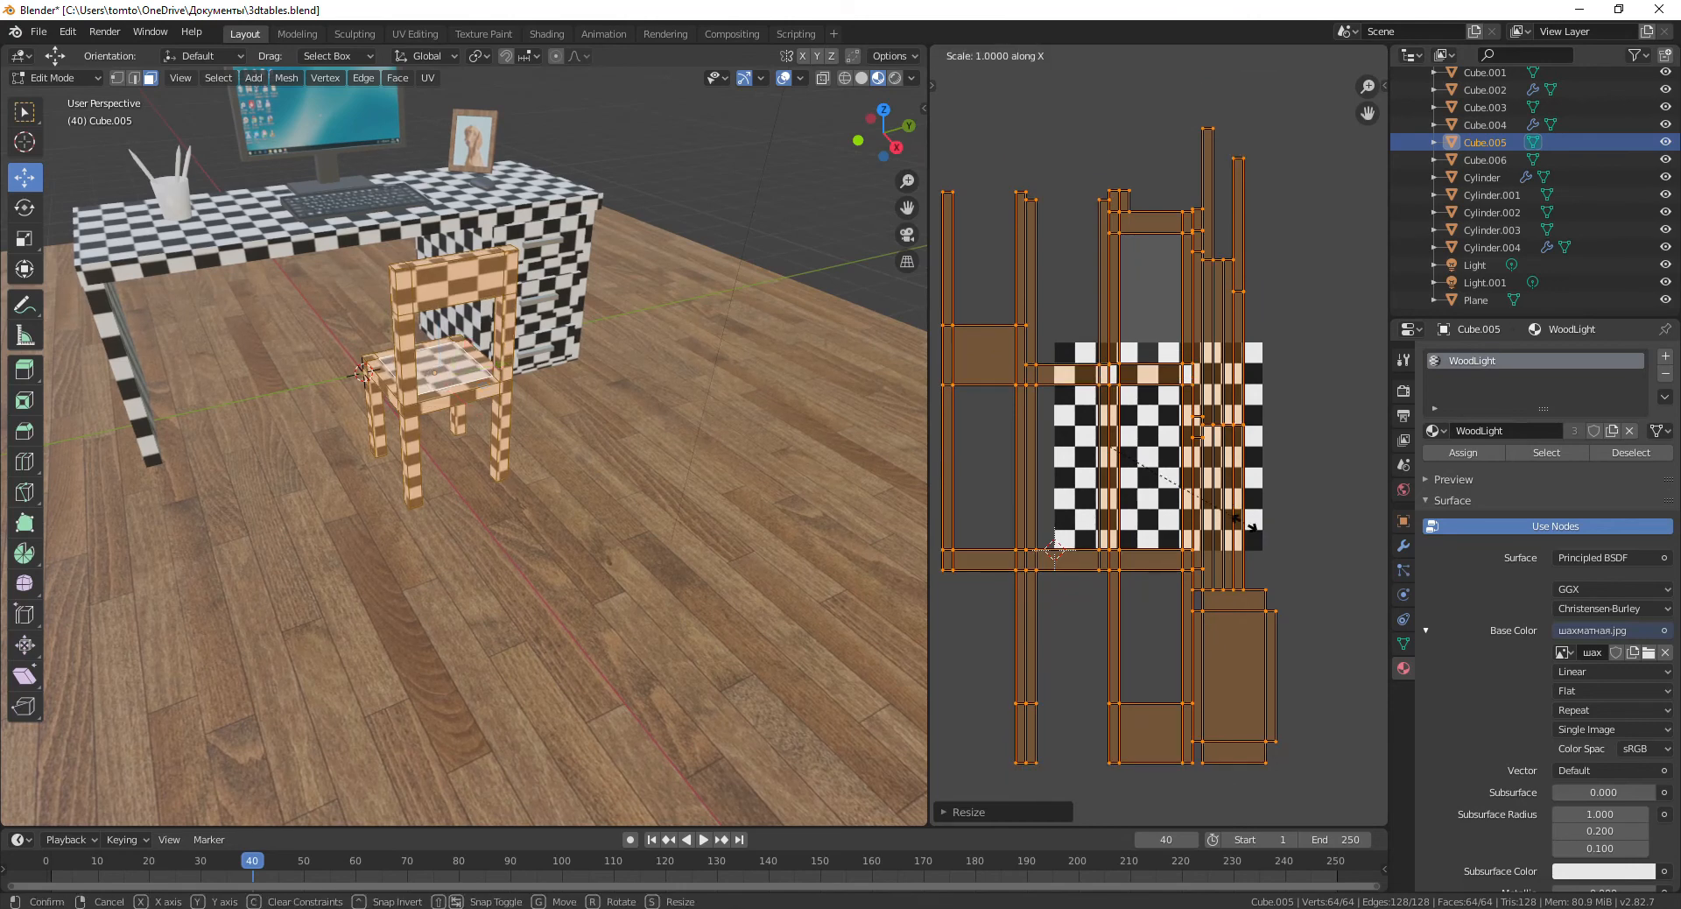
click(1381, 562)
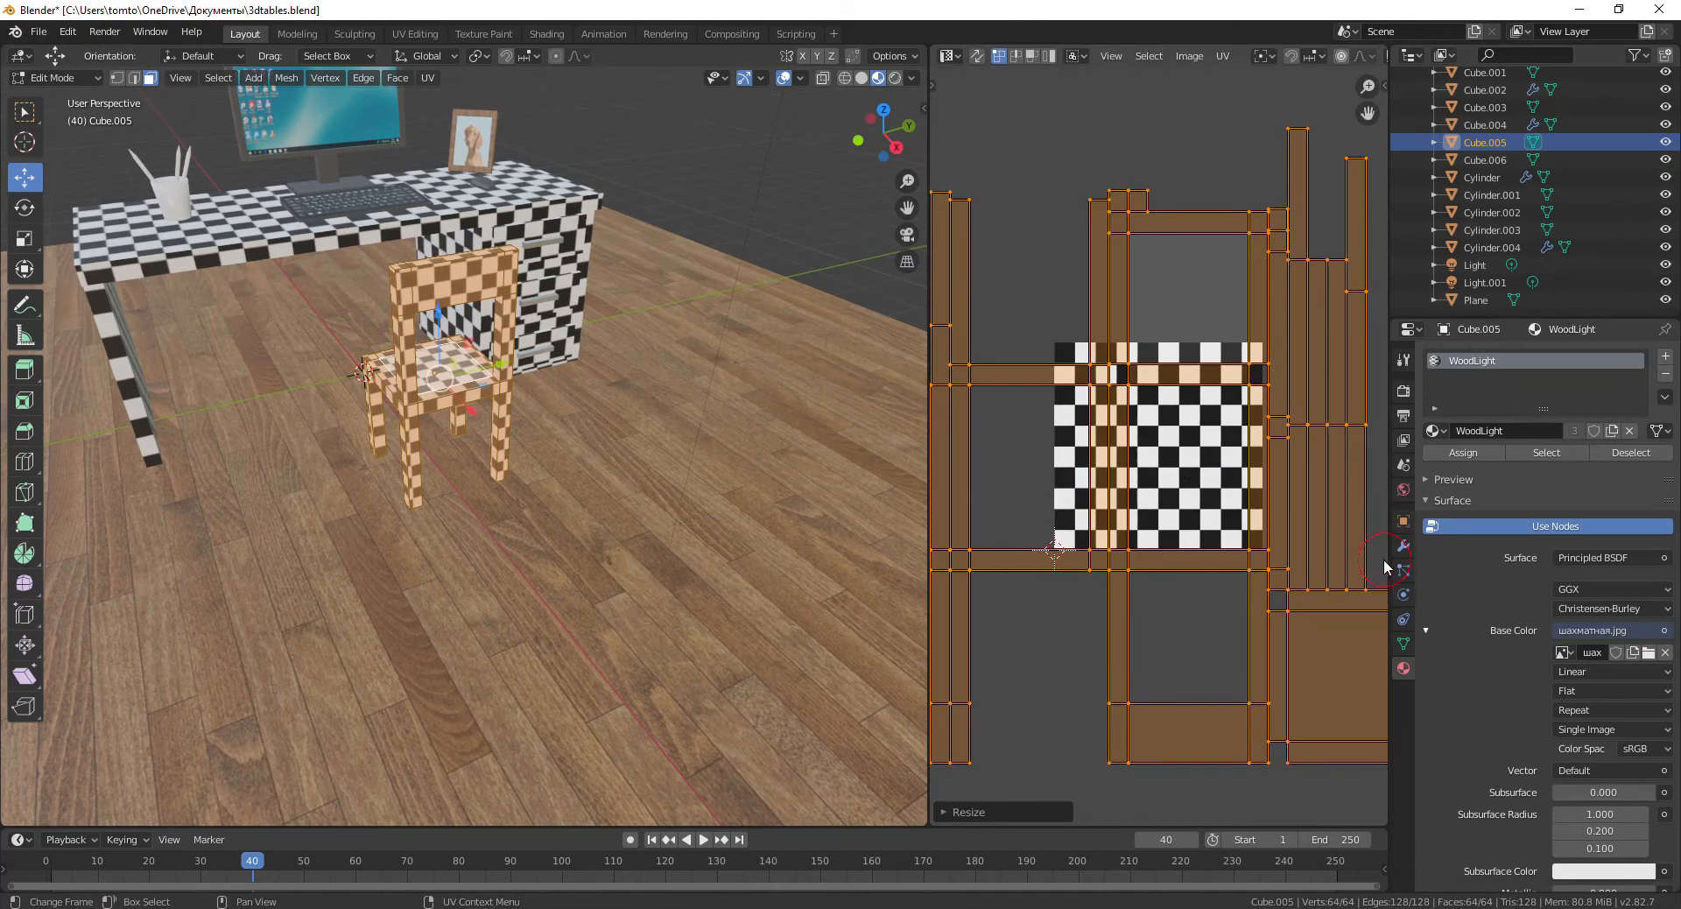
Scale the chair's UV islands down by about 0.62 to match the desk's checker squares, and return to Object Mode.
middle_drag(679, 423, 822, 486)
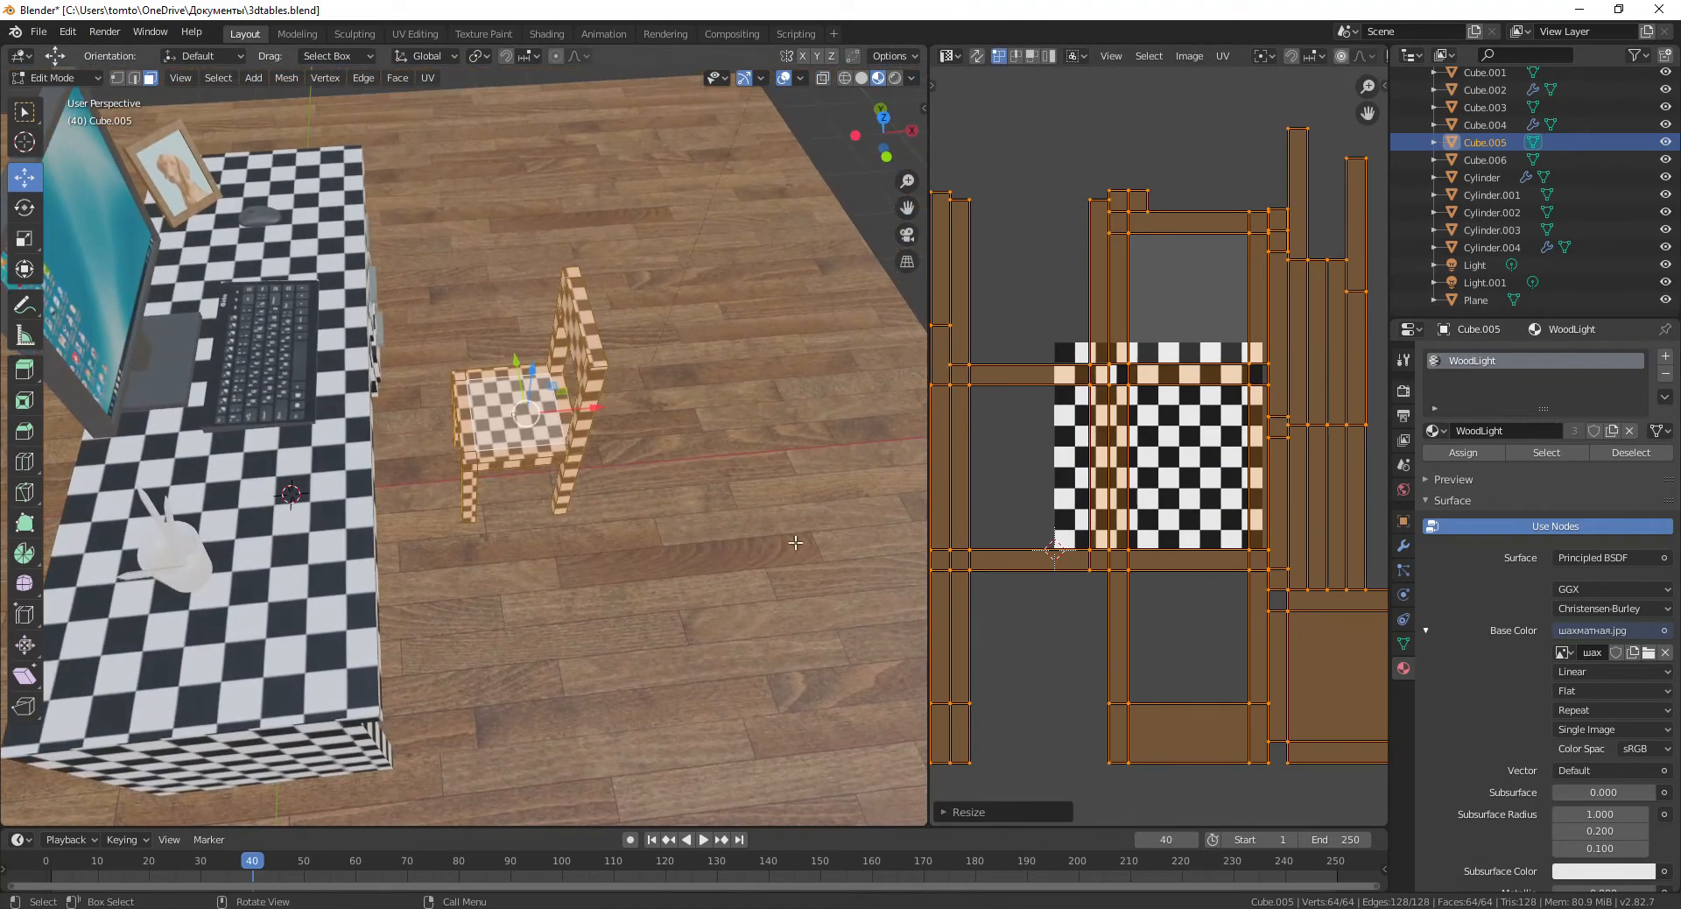
key(s)
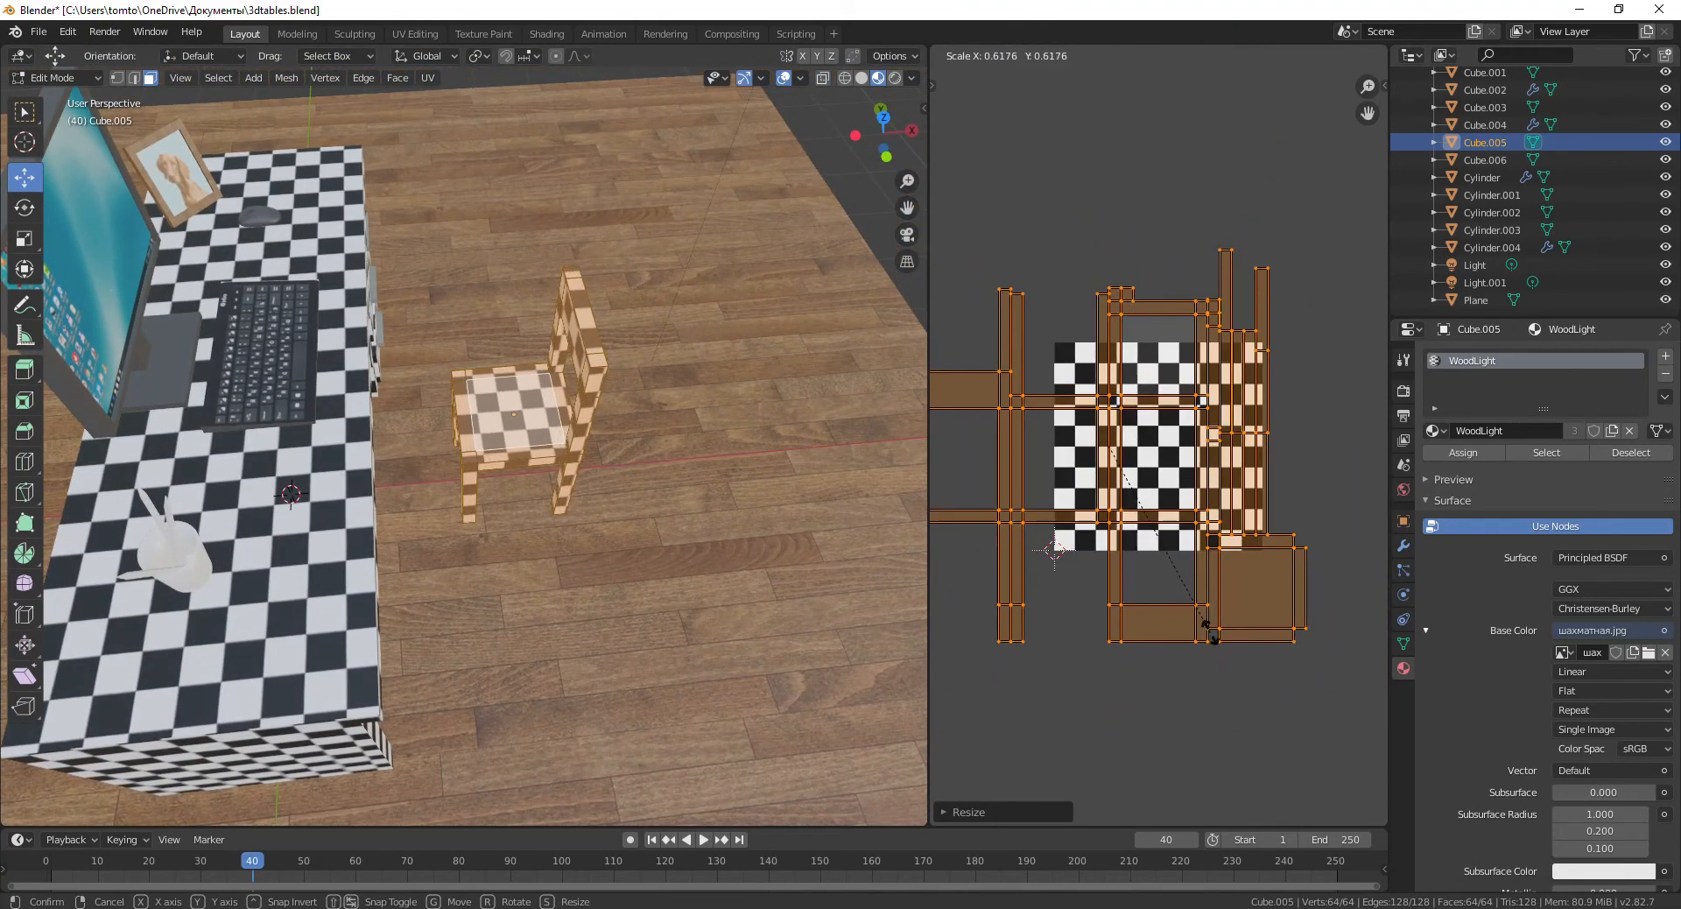
click(1210, 633)
middle_drag(626, 420, 573, 404)
key(Tab)
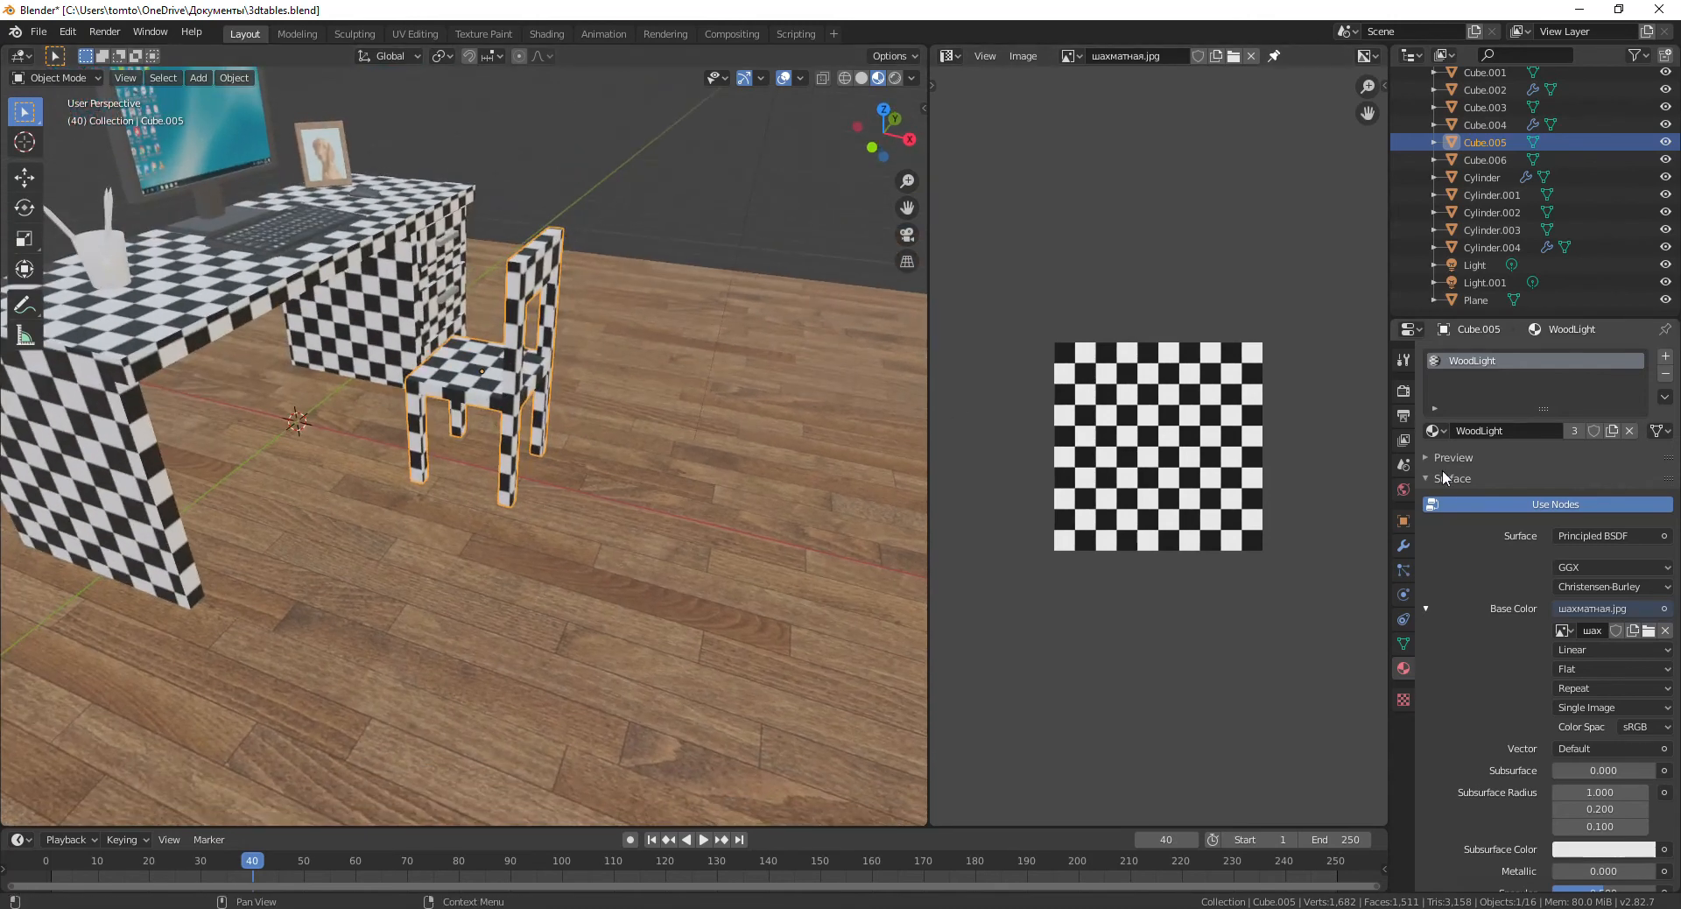
Restore LightWood1.jpg as the chair's WoodLight Base Color image and review the whole desk scene.
click(1563, 631)
click(1460, 706)
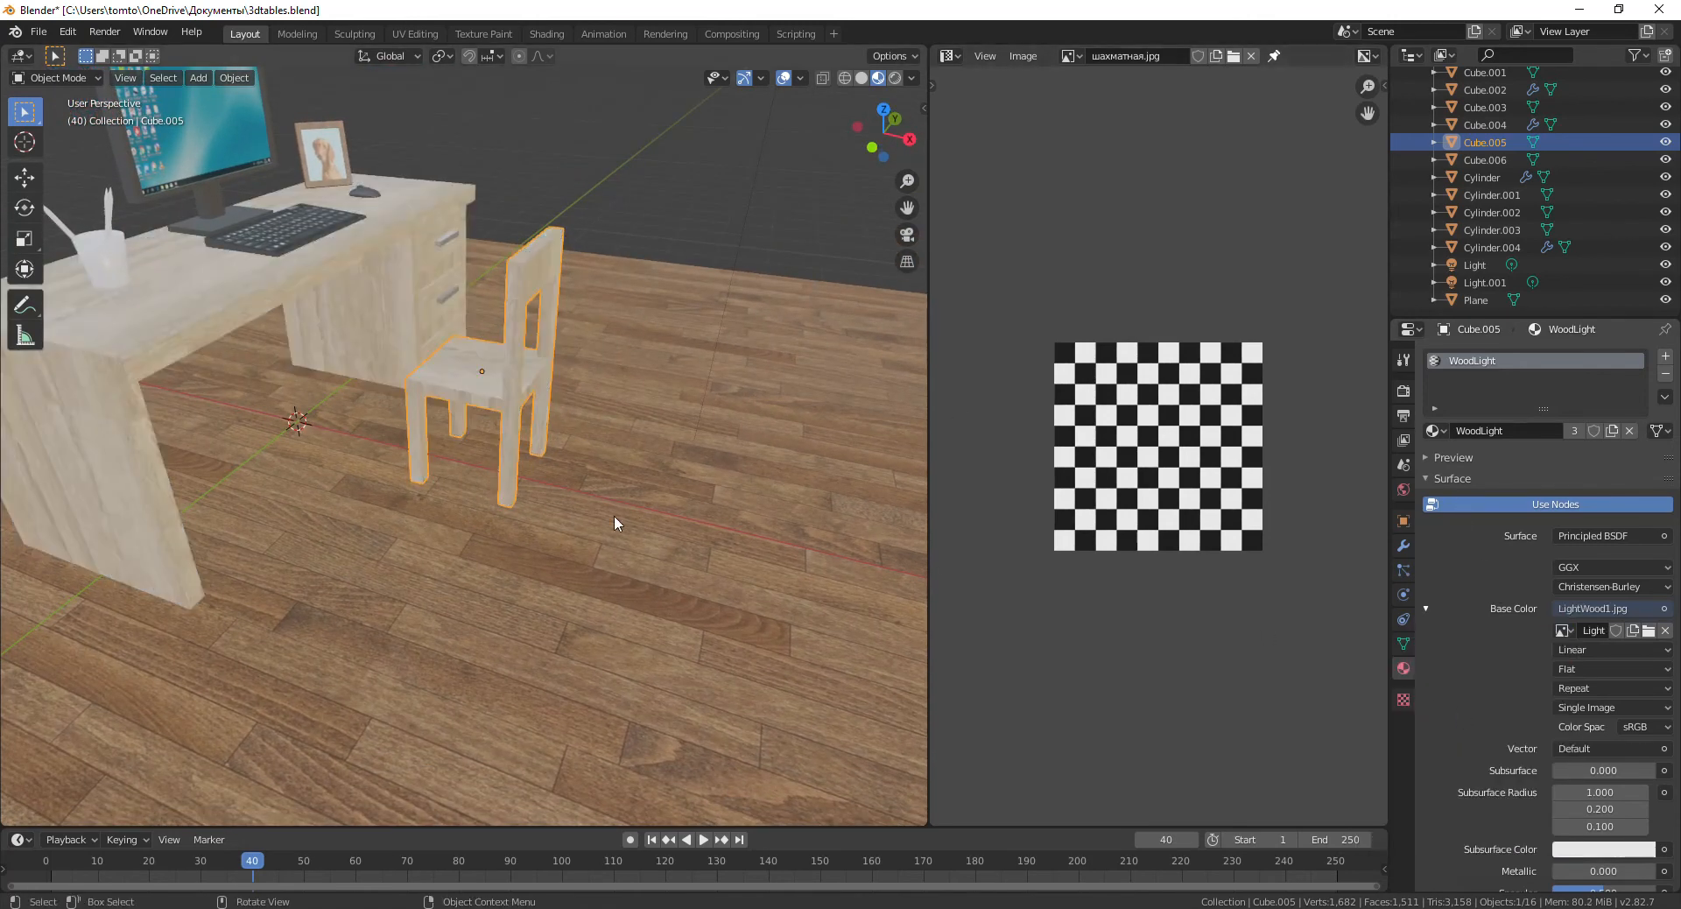
middle_drag(612, 515, 659, 478)
scroll(659, 478, down, 9)
scroll(665, 501, up, 10)
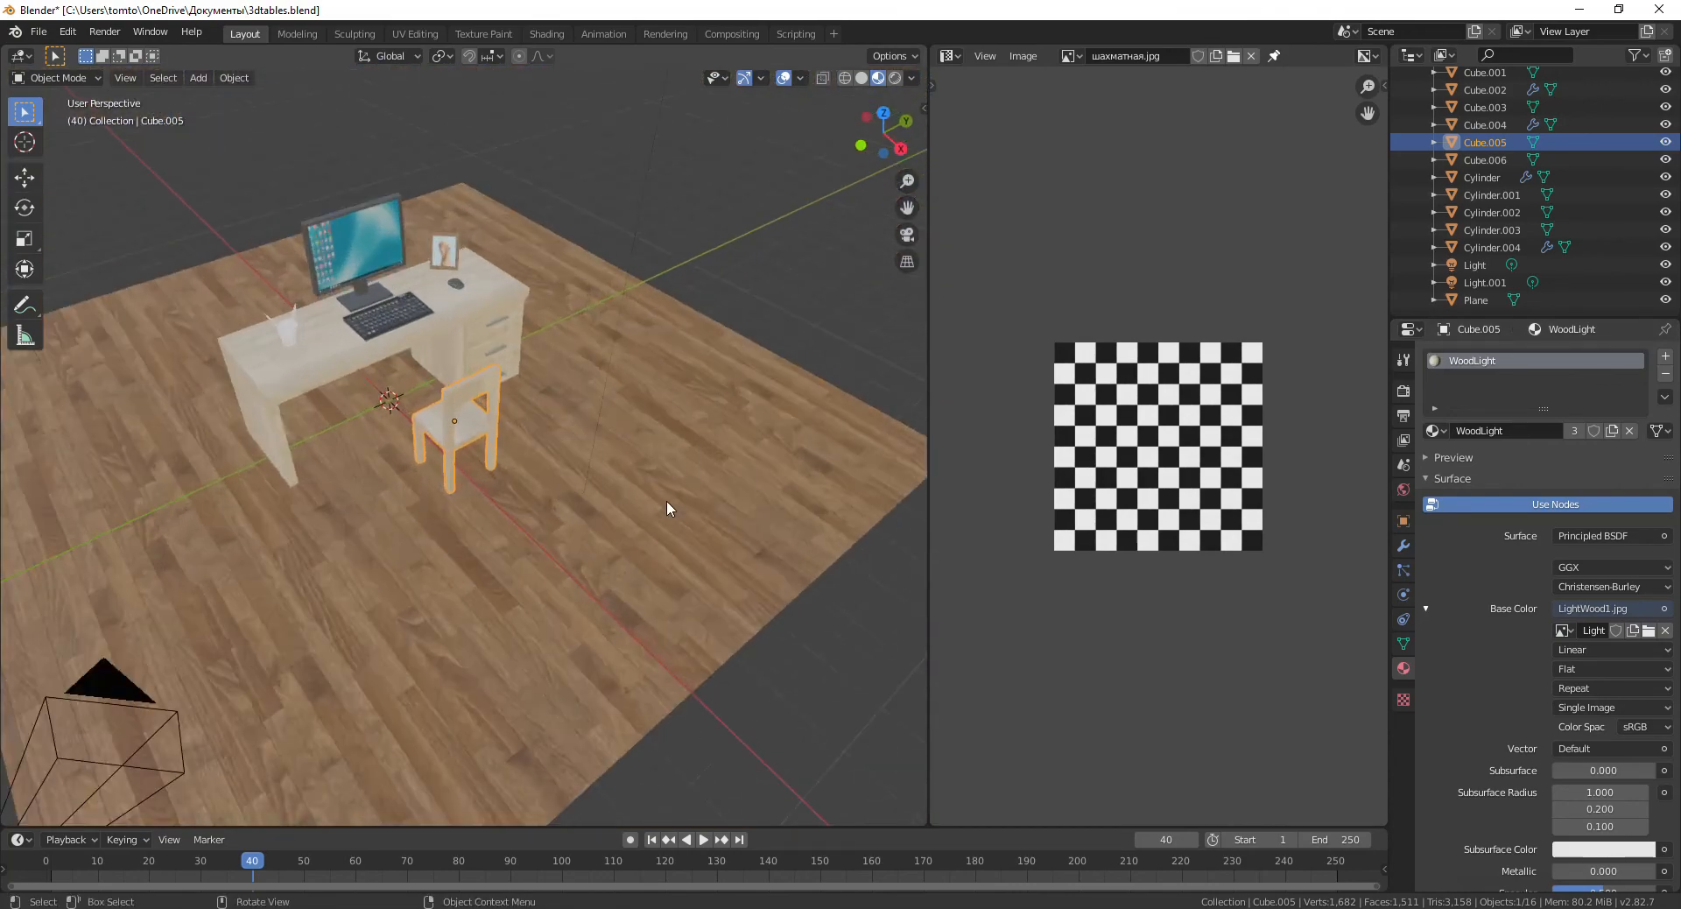
middle_drag(554, 453, 512, 412)
scroll(513, 413, down, 2)
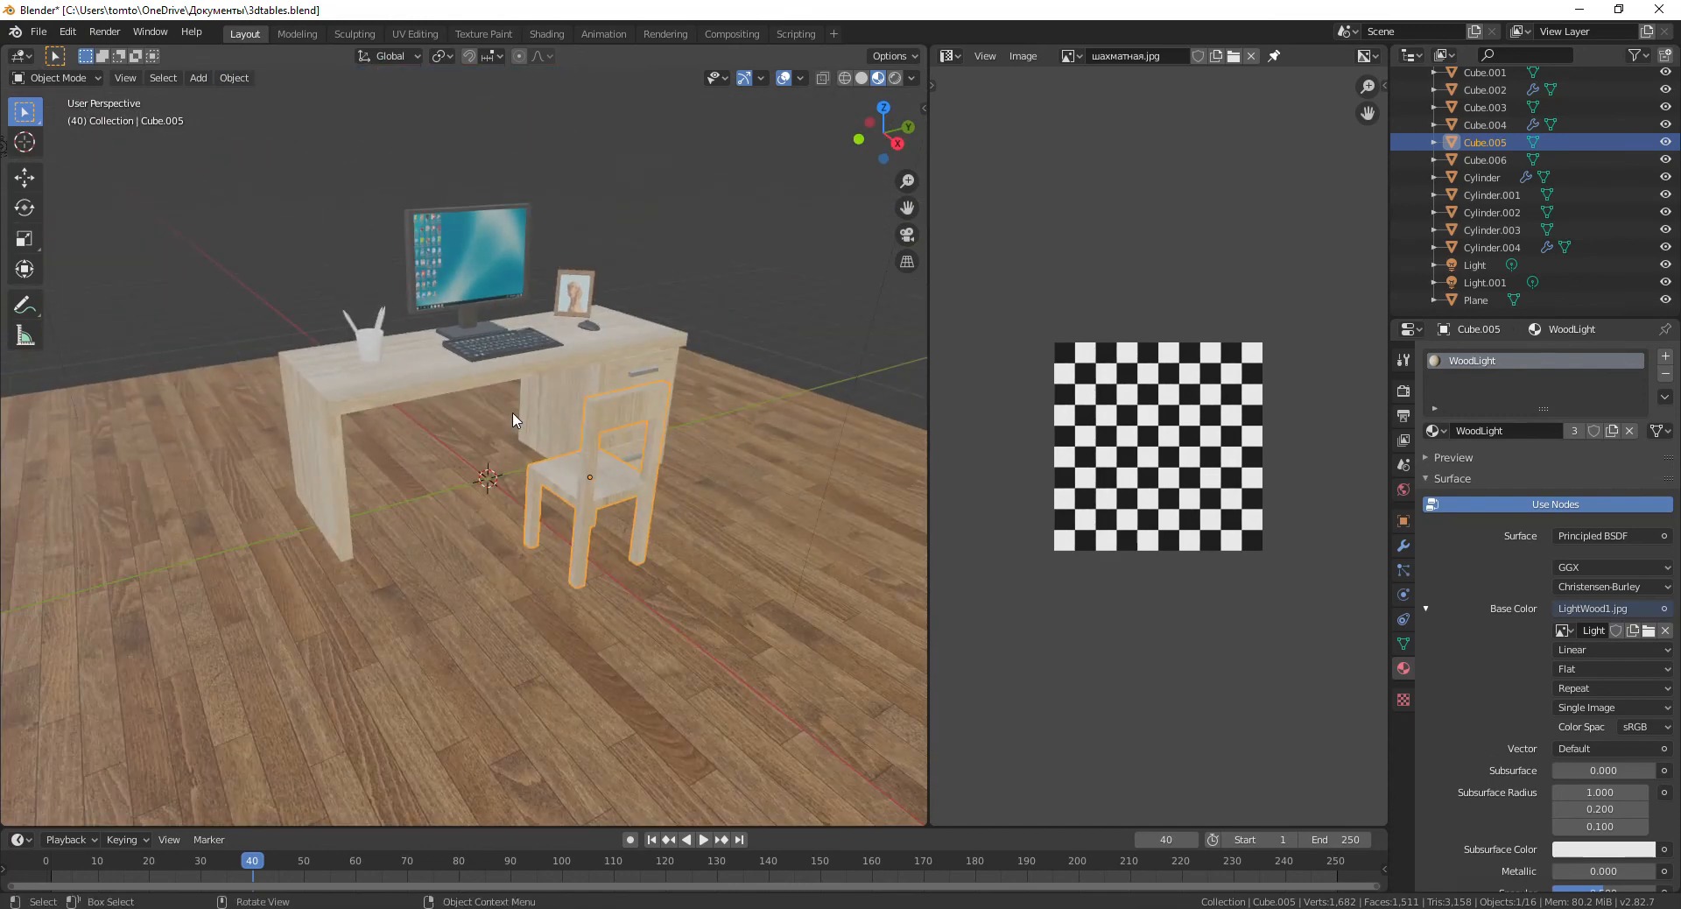